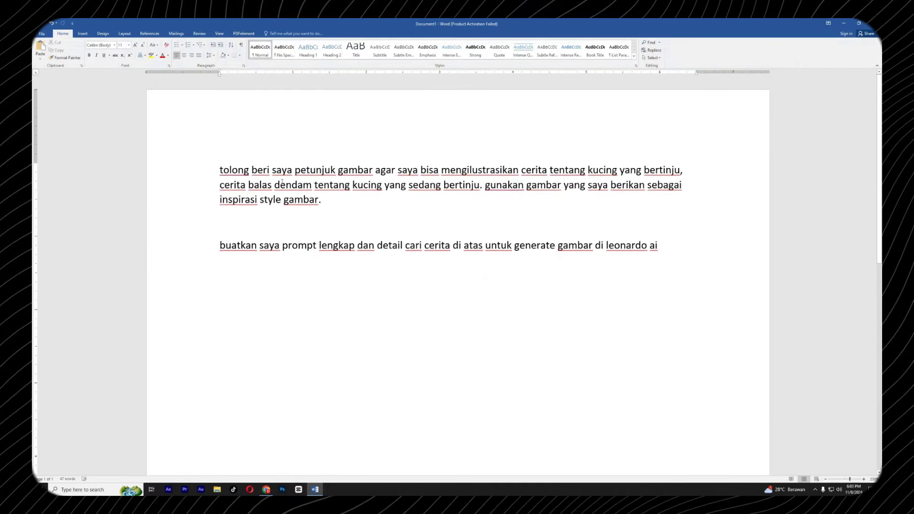
Step: Copy the first Word paragraph, asking for image directions for a boxing-cat revenge story, into a new ChatGPT message
triple_click(332, 203)
key(ctrl+c)
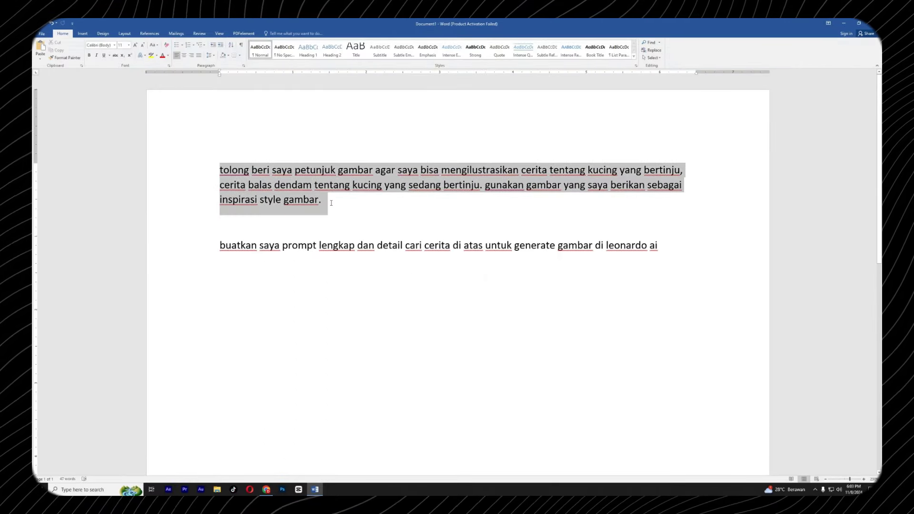
click(267, 489)
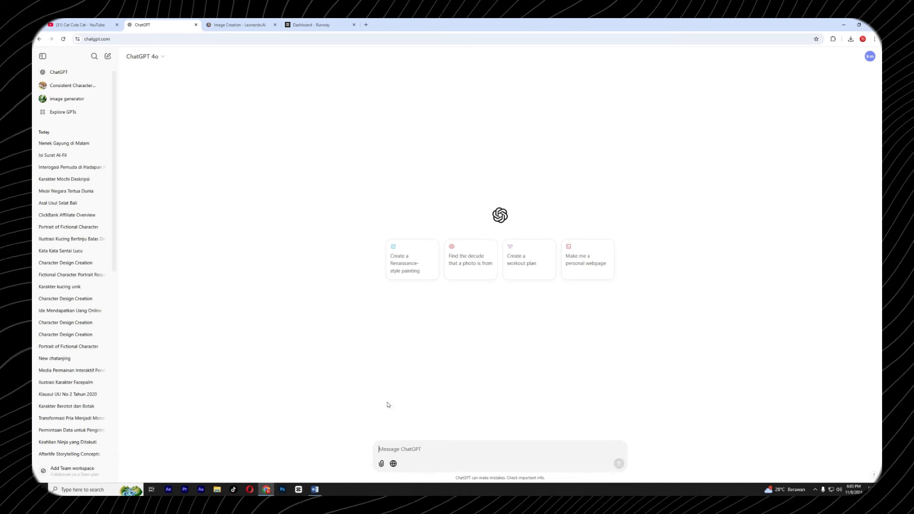
key(ctrl+v)
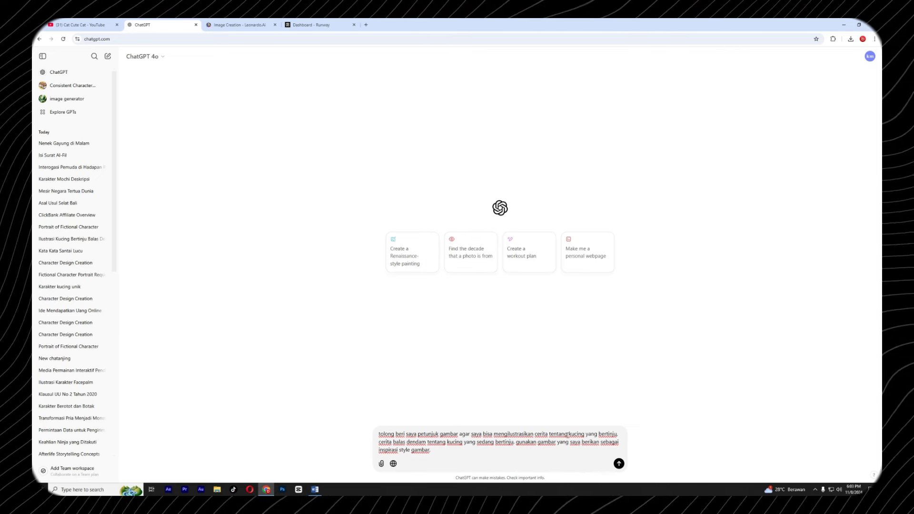
Step: Switch to YouTube and open Cat Cute Cat's boxing short "Revenge", paused on its punching scene
key(ctrl+shift+Tab)
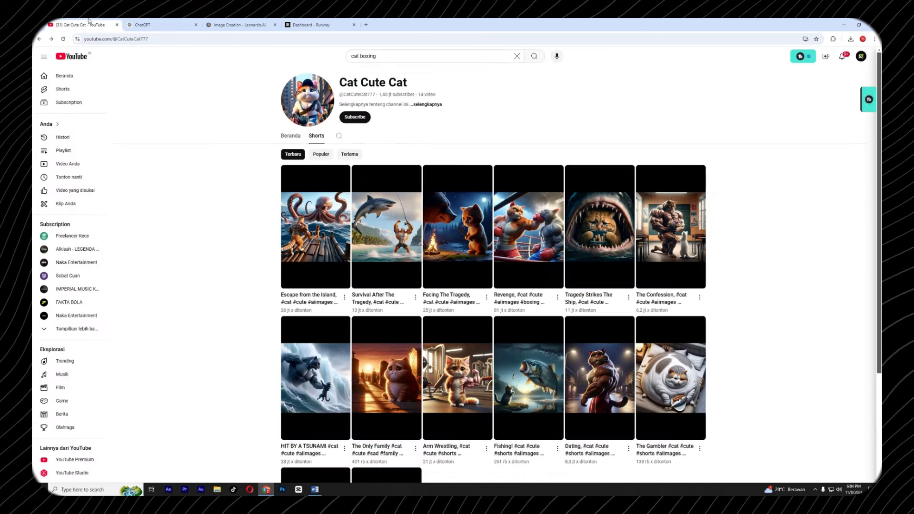
click(535, 234)
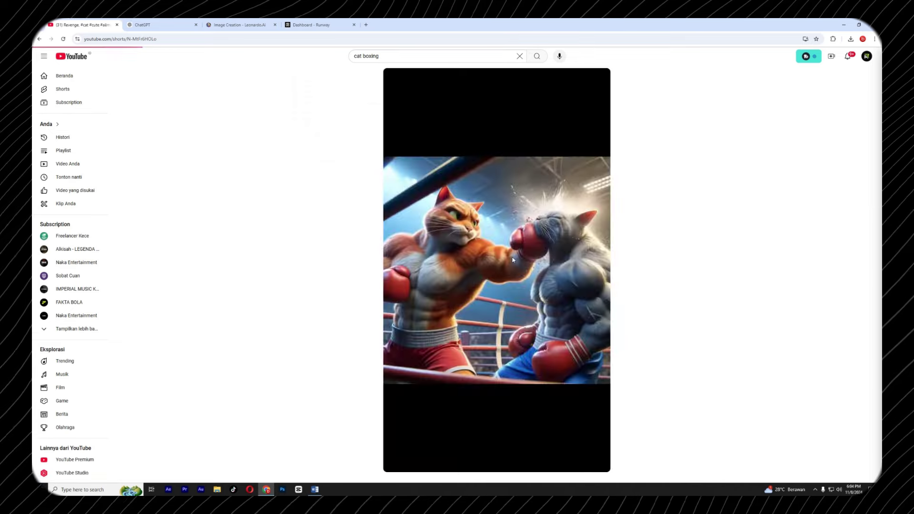
scroll(512, 260, down, 1)
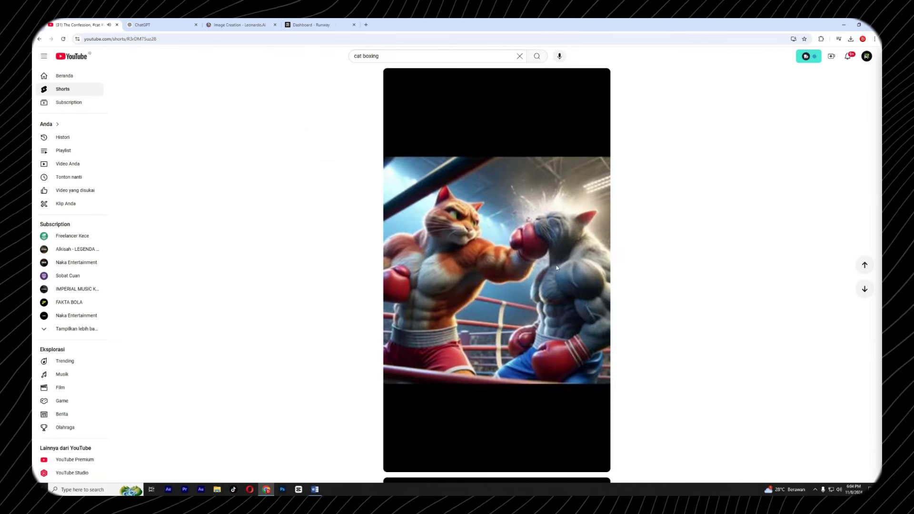
scroll(501, 273, up, 1)
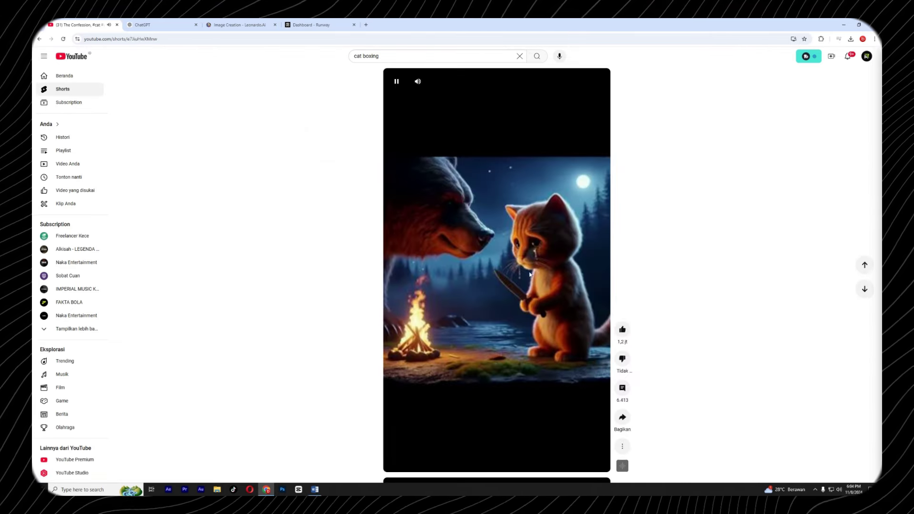
scroll(516, 276, down, 1)
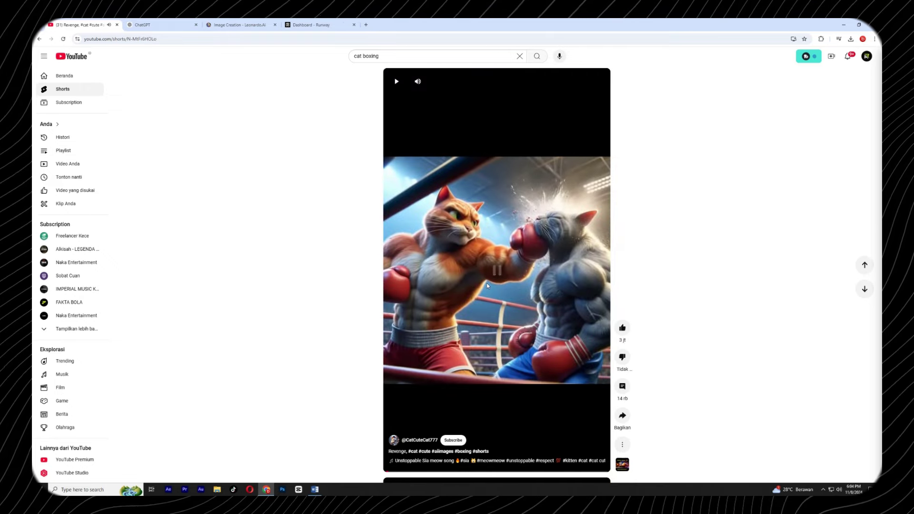
Step: Capture only the picture area of the two boxing cats with the Awesome Screenshot extension's selected-area mode
click(821, 38)
click(757, 89)
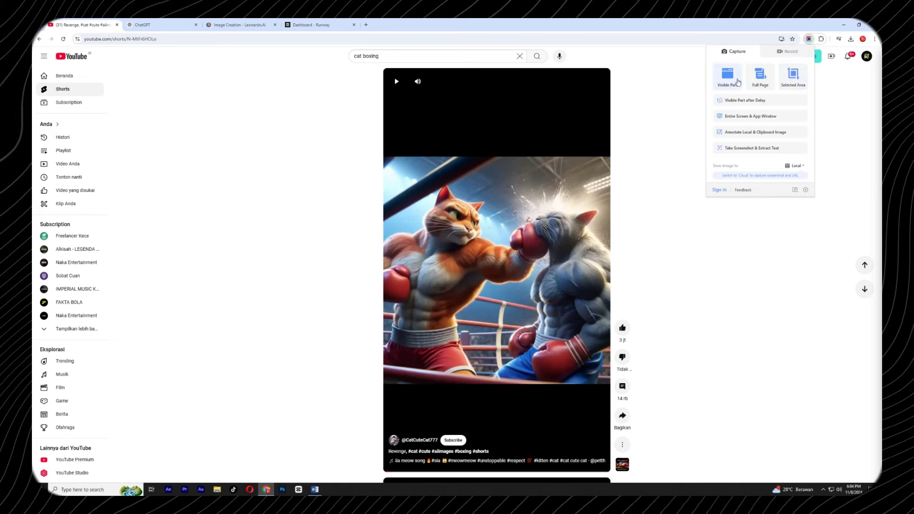
click(766, 100)
drag(387, 158, 608, 383)
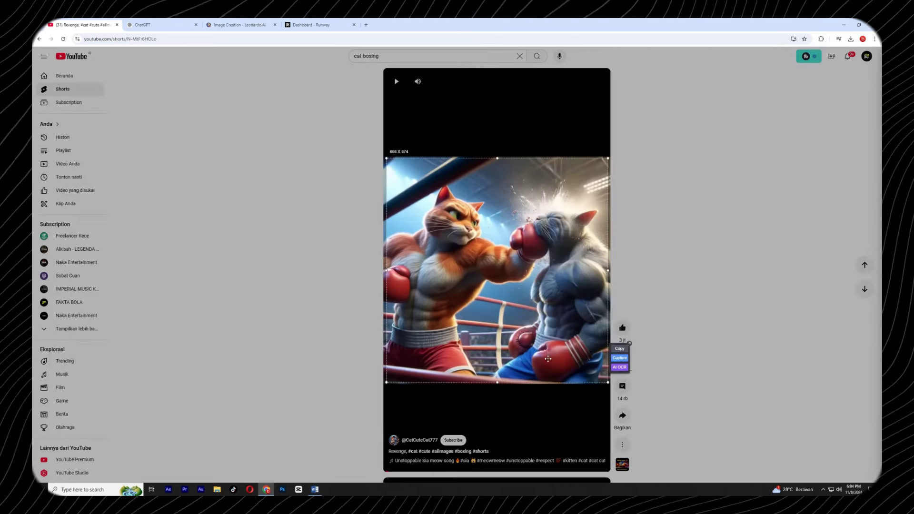
click(620, 359)
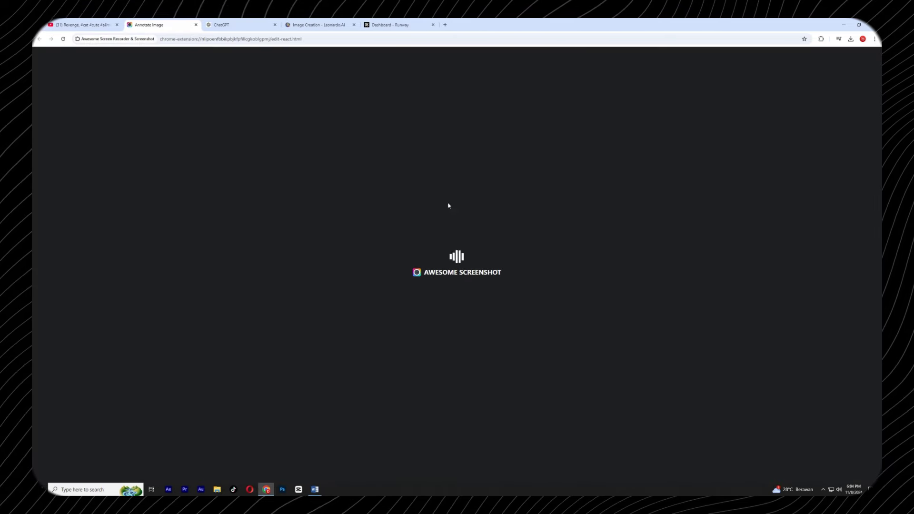
Step: Copy the captured boxing-cats image and attach it to the drafted message in ChatGPT
right_click(401, 177)
click(429, 204)
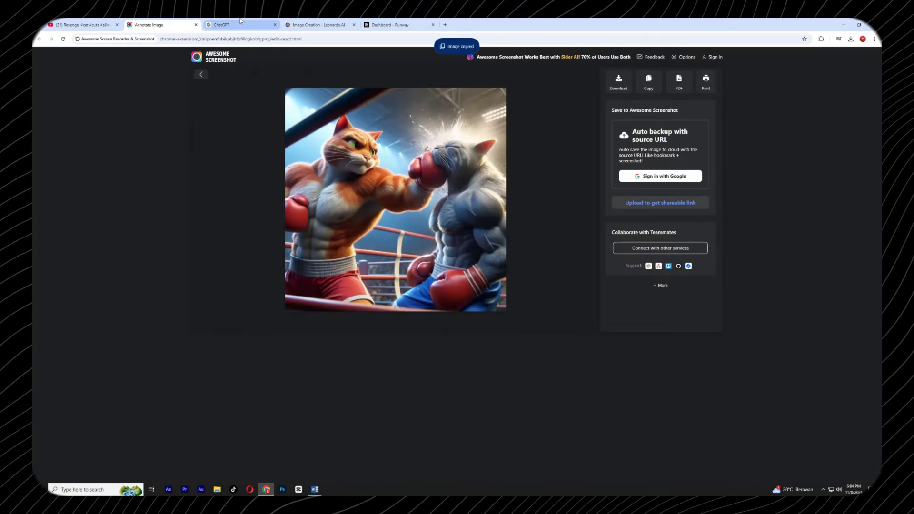
key(ctrl+Tab)
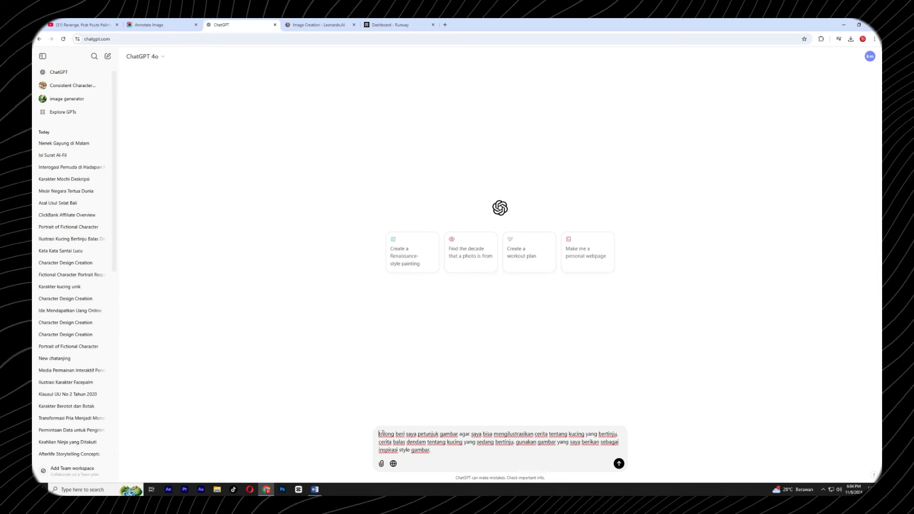
key(ctrl+v)
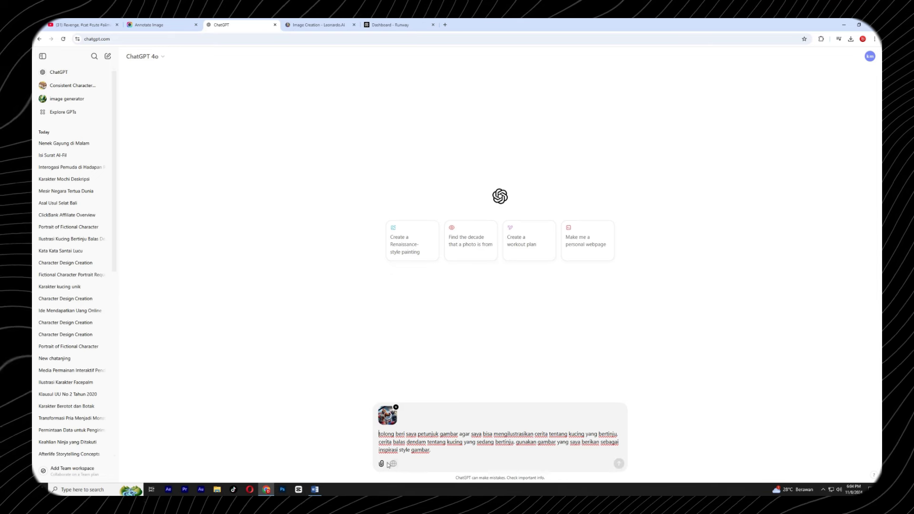
Step: Send the boxing-cat story request together with the attached style reference image
click(382, 464)
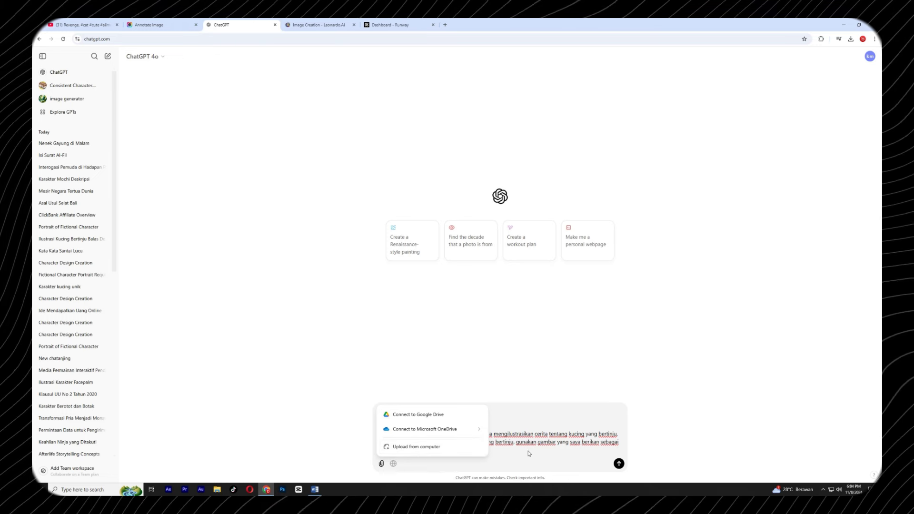
click(504, 453)
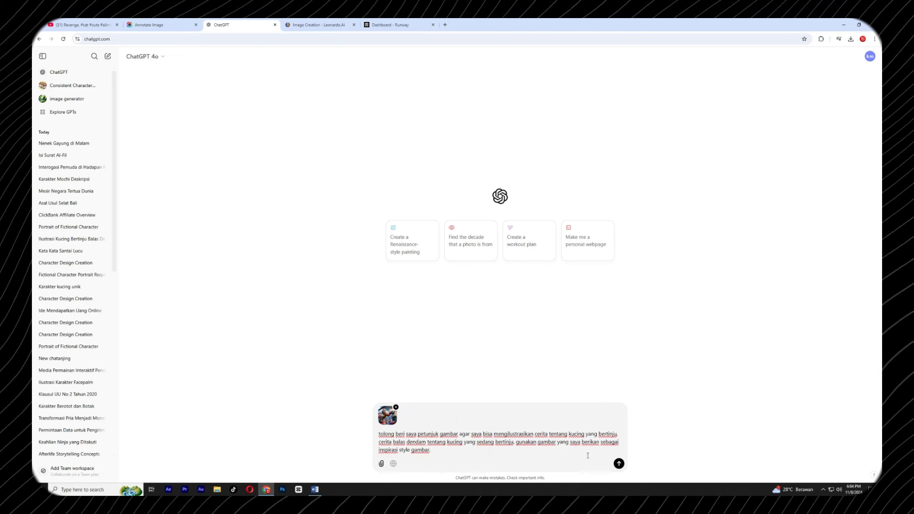
click(619, 464)
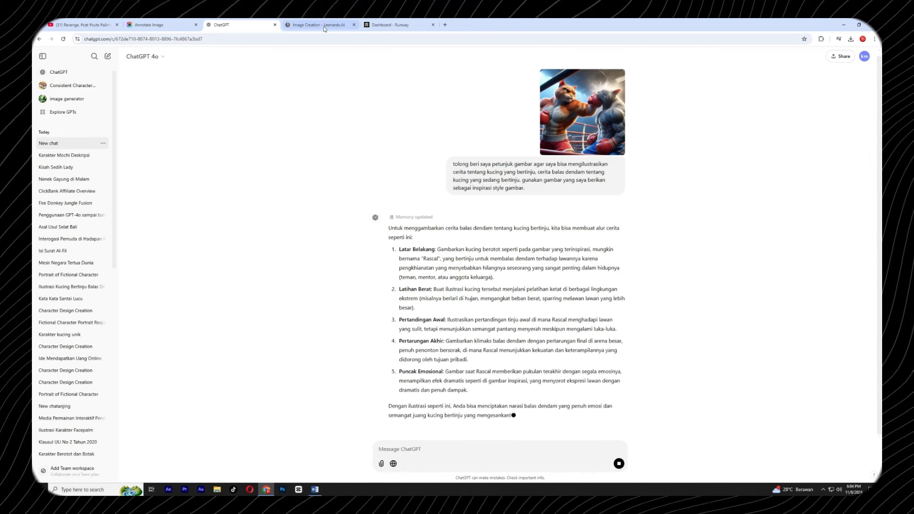
Step: Look over the Leonardo.Ai image creation page and the Runway dashboard, and return to the ChatGPT conversation
click(305, 25)
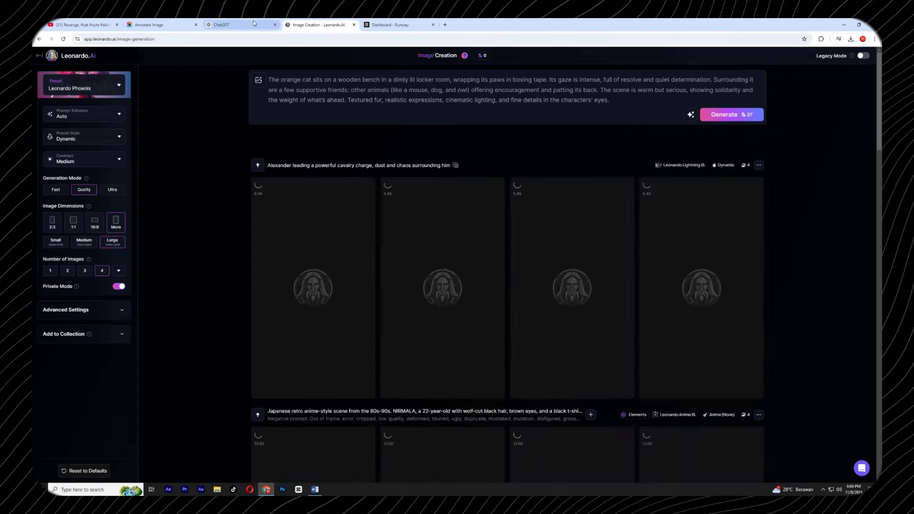
click(254, 24)
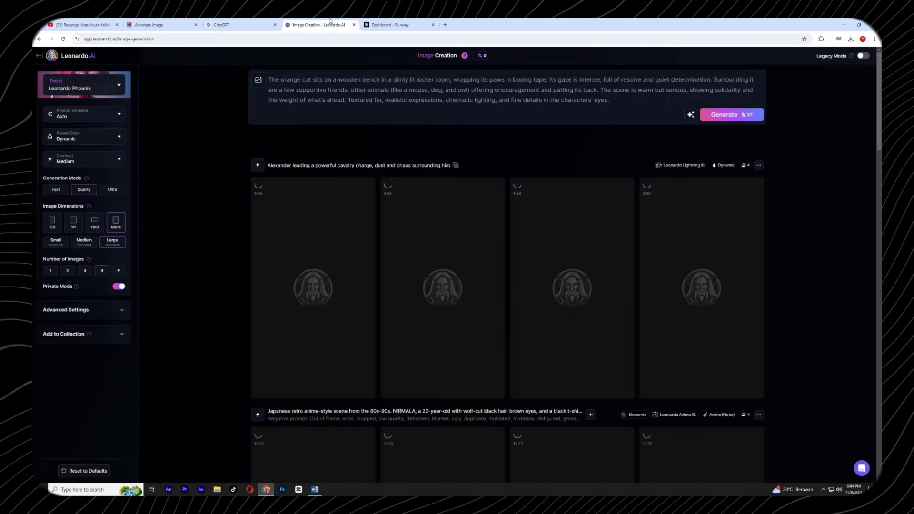
click(316, 24)
click(398, 23)
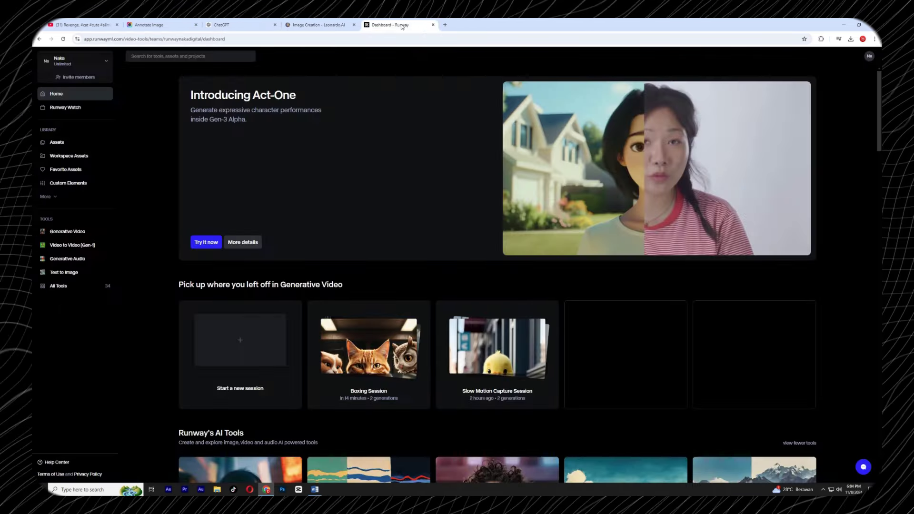
click(242, 24)
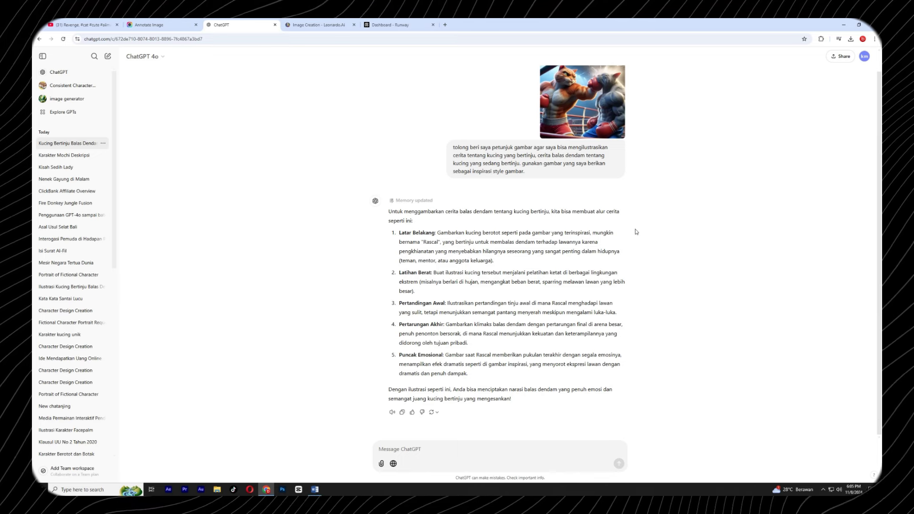
Step: Copy Word's second paragraph, requesting detailed Leonardo AI prompts, into the ChatGPT message, with "cari" corrected to "dari"
click(319, 491)
drag(219, 245, 668, 250)
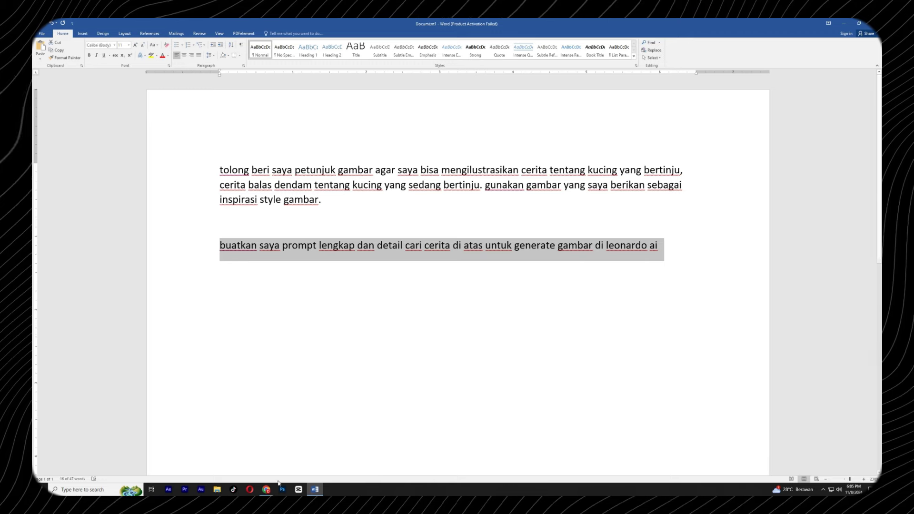
key(alt+Tab)
click(436, 447)
key(ctrl+v)
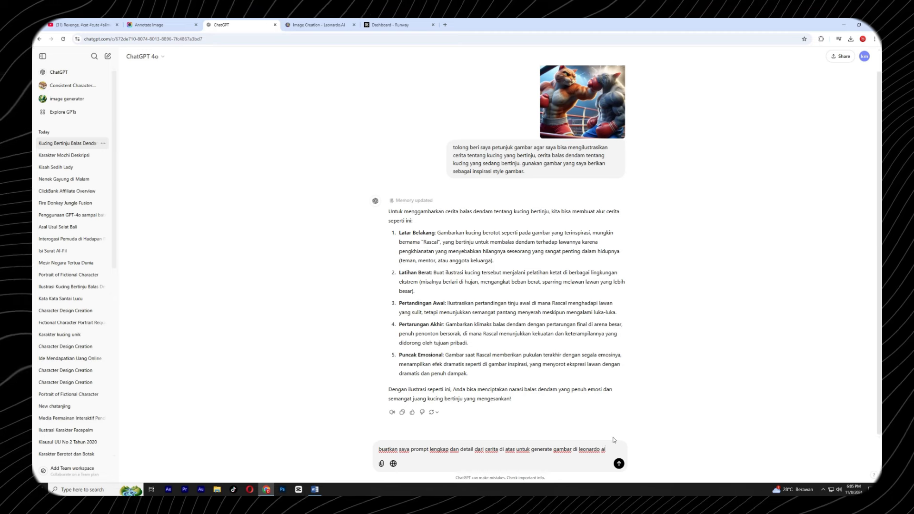
Step: Add "menggunakan bahasa inggris" to the end of the prompt request and send it
text(ggunaka)
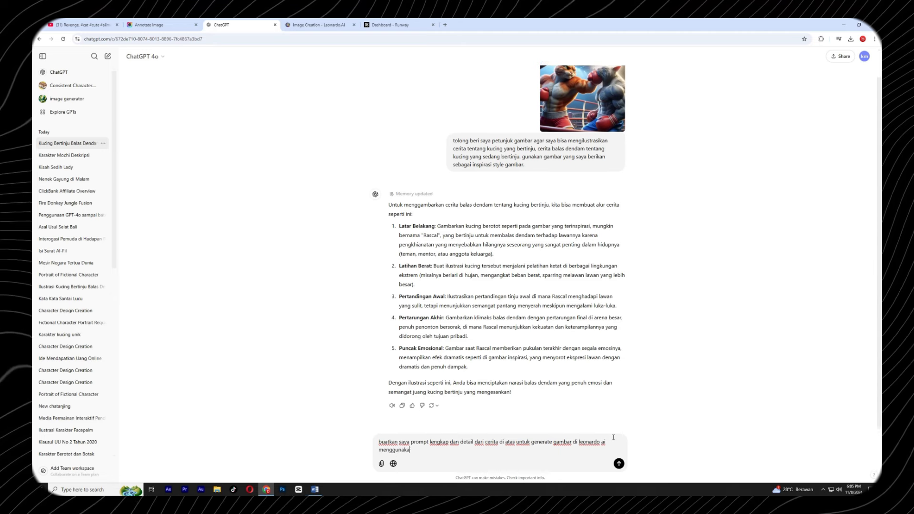
text(n bahasa inggris)
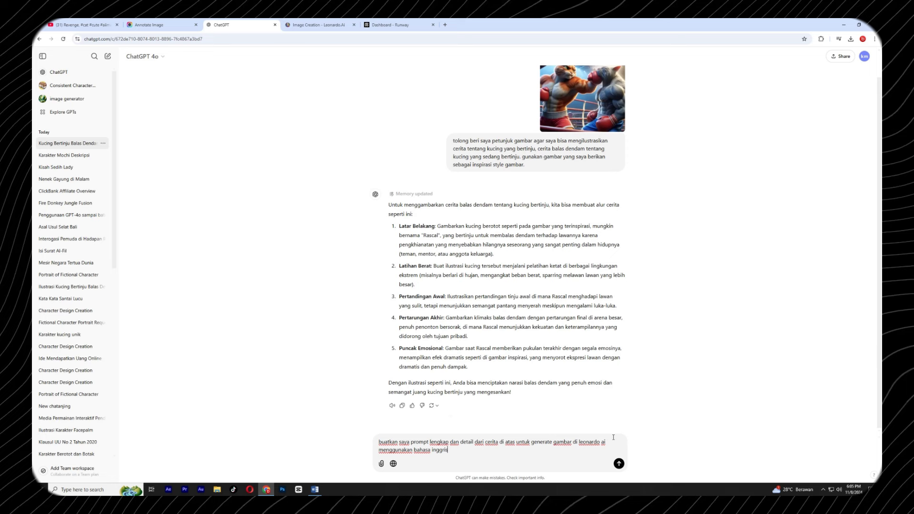
key(Return)
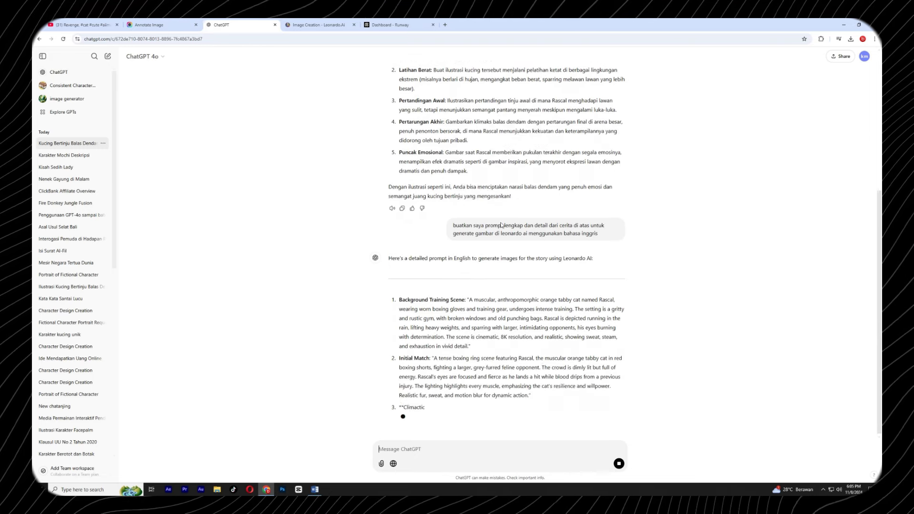
Step: Review the Indonesian story outline and compare it with the English scene prompts in the conversation
scroll(420, 231, up, 3)
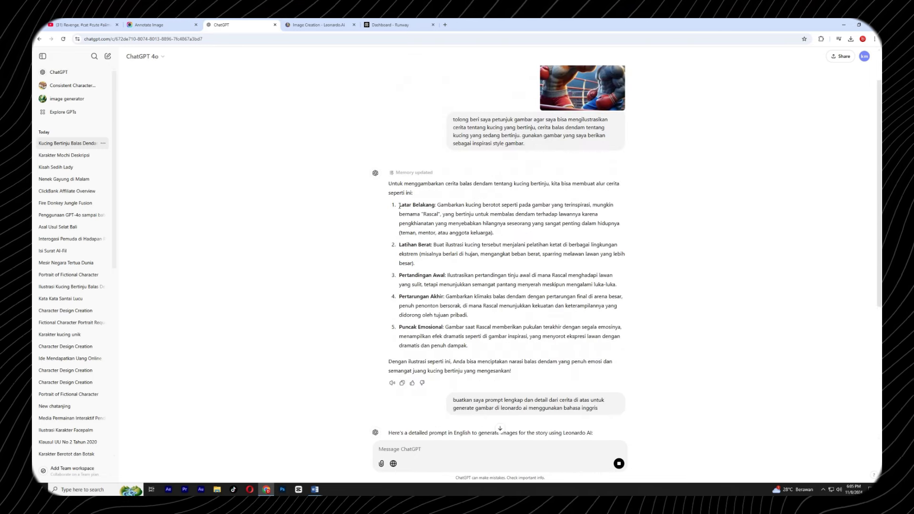
drag(399, 205, 469, 315)
scroll(492, 302, down, 5)
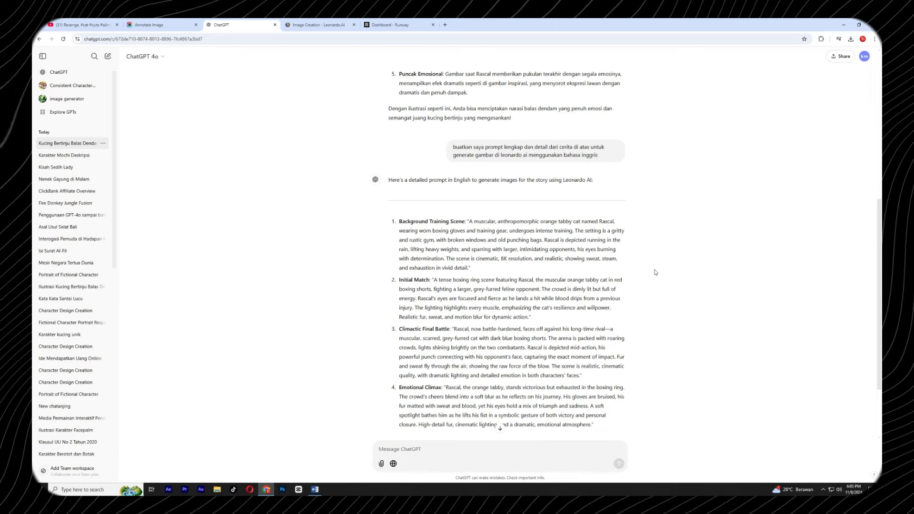
scroll(618, 324, down, 2)
scroll(501, 302, up, 8)
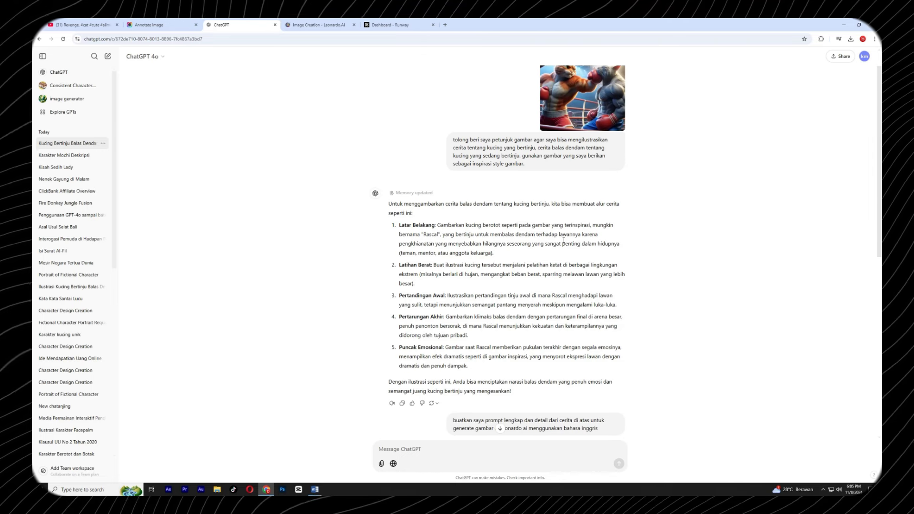
Step: Play the "Revenge" short on YouTube, examine how its scenes follow each other, and return to the channel's shorts
click(90, 21)
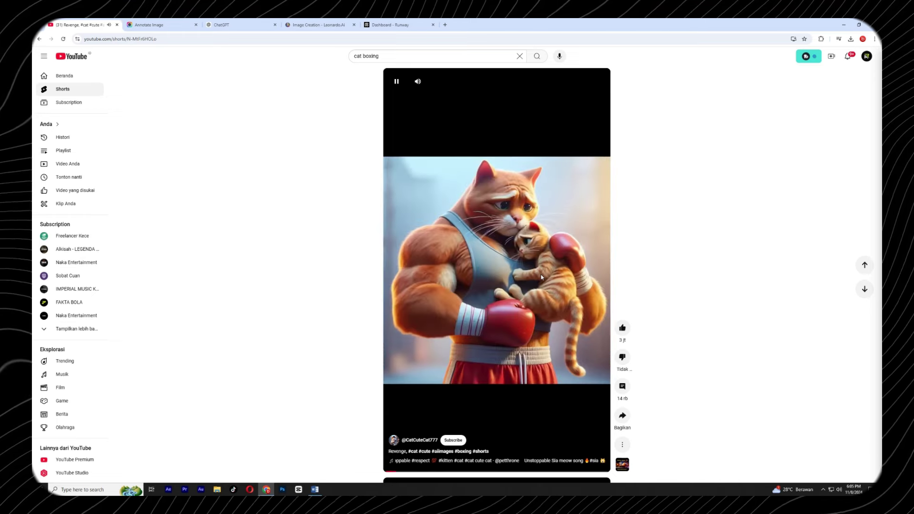
click(541, 277)
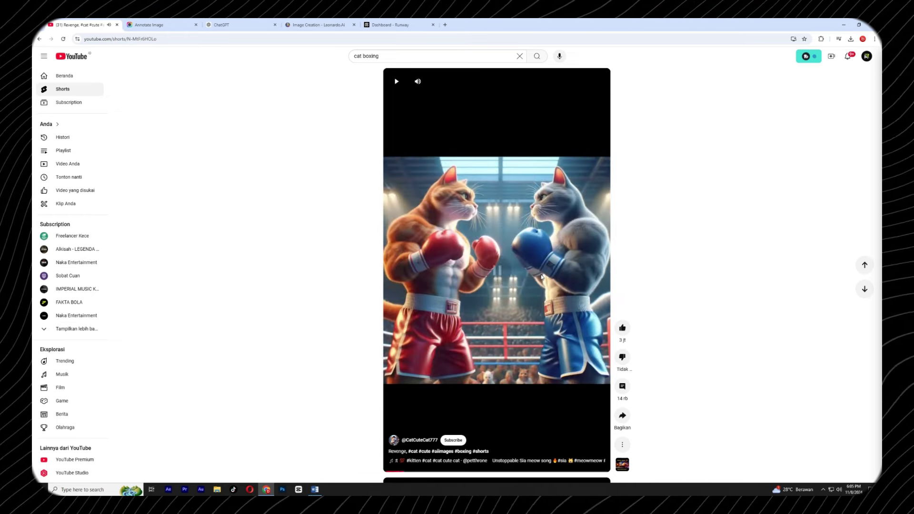
click(541, 277)
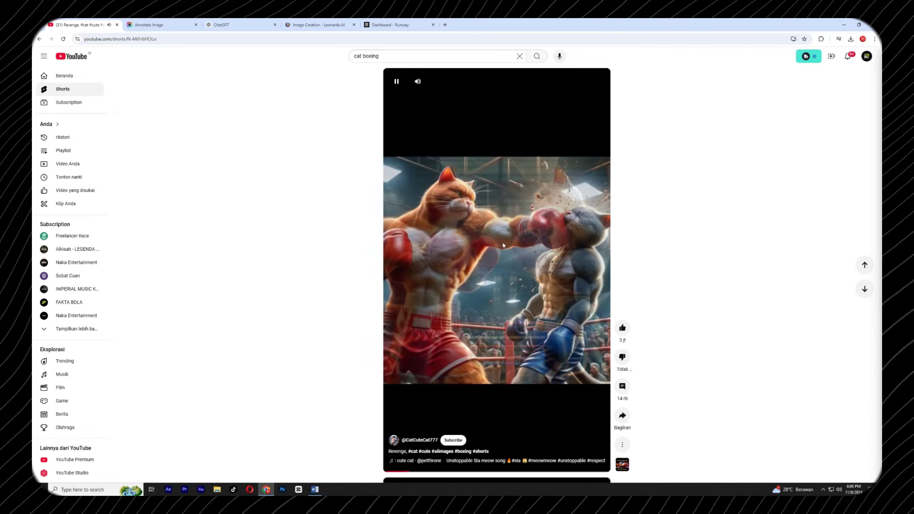
click(503, 246)
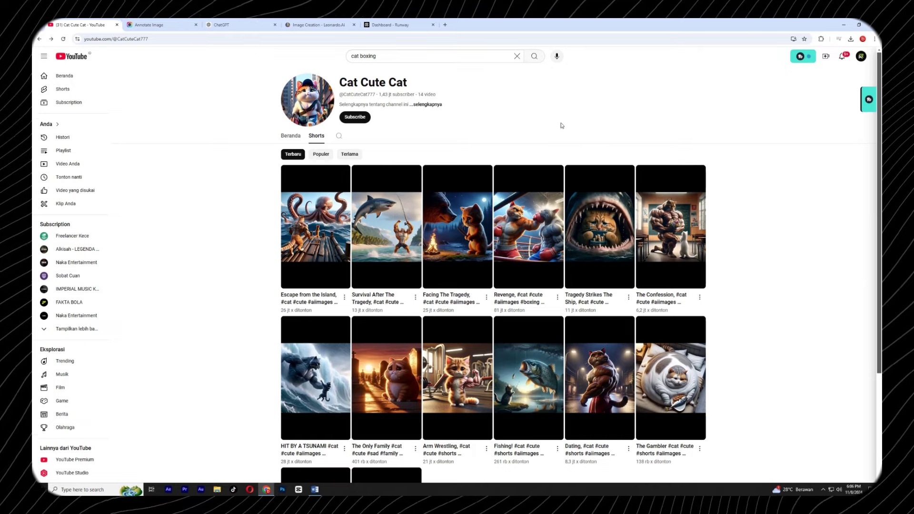
Step: Copy the Background Training Scene prompt from ChatGPT, without its label, and replace Leonardo AI's image prompt with it
click(252, 21)
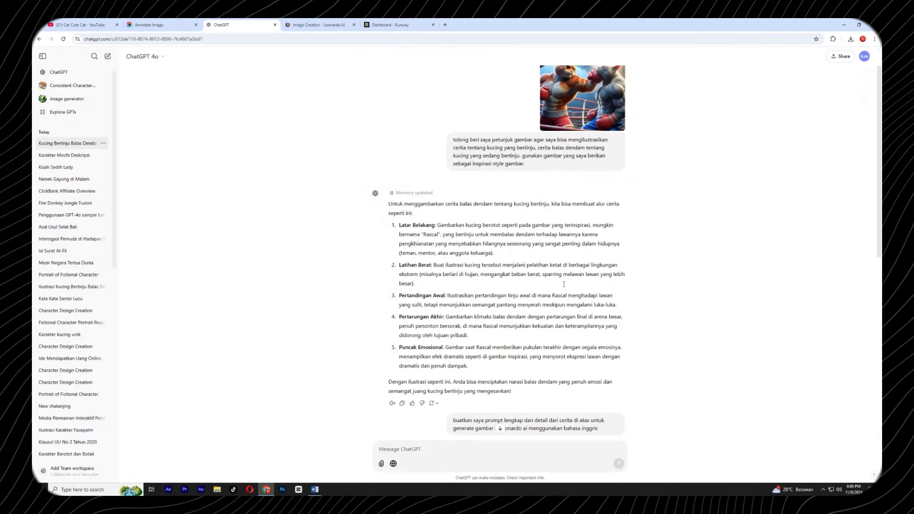
scroll(564, 284, down, 8)
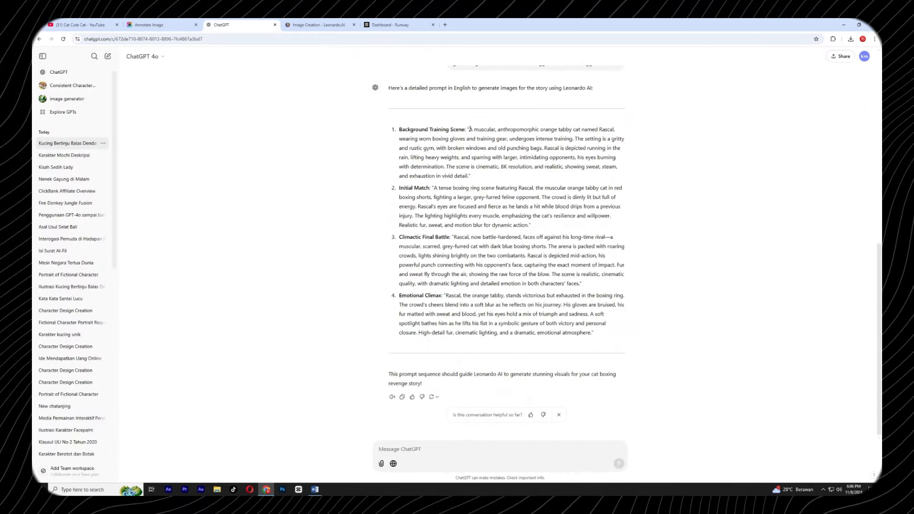
drag(469, 129, 469, 182)
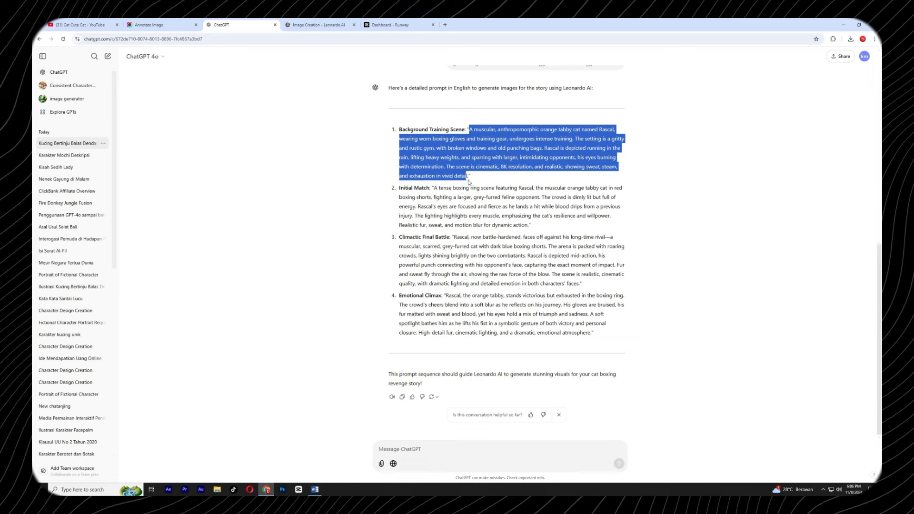
right_click(468, 174)
click(488, 177)
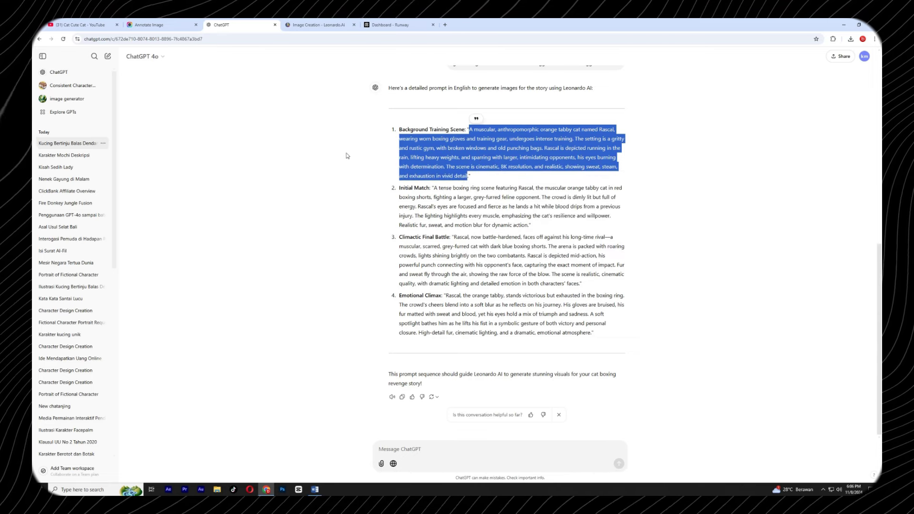
key(ctrl+Tab)
click(360, 103)
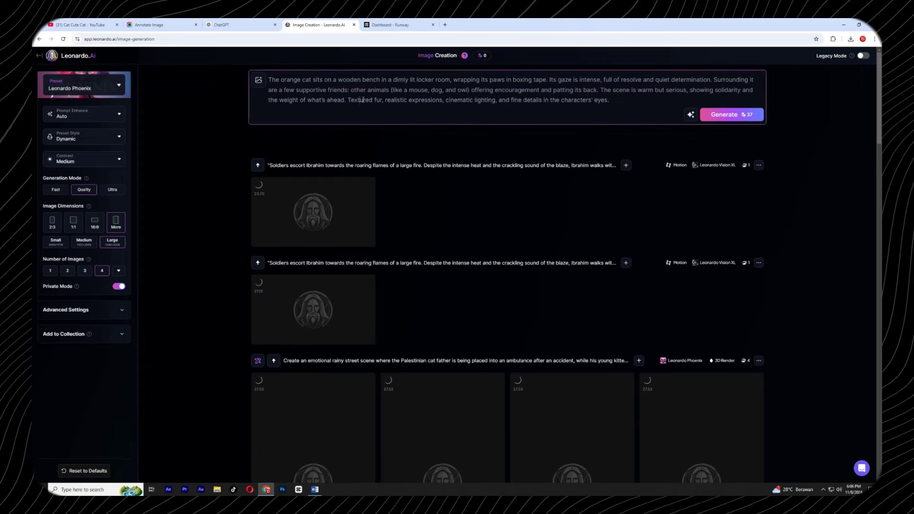
key(ctrl+a)
key(ctrl+v)
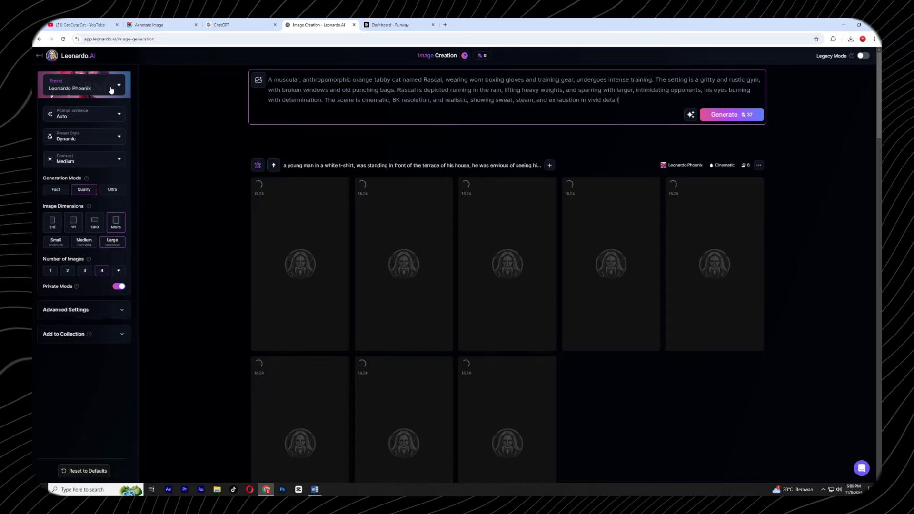
Step: Check the preset and image dimensions, keep Leonardo Phoenix, Quality mode and TikTok (9:16), and generate four images from the training prompt
click(110, 90)
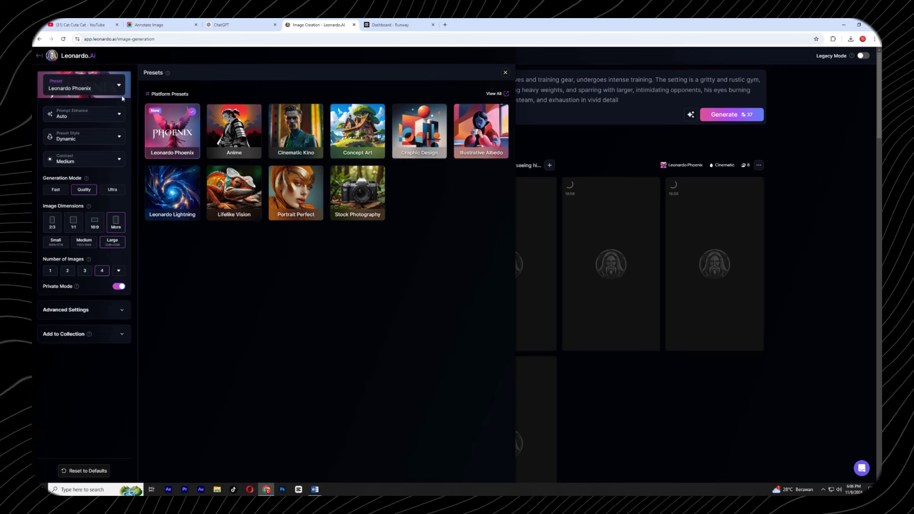
click(113, 89)
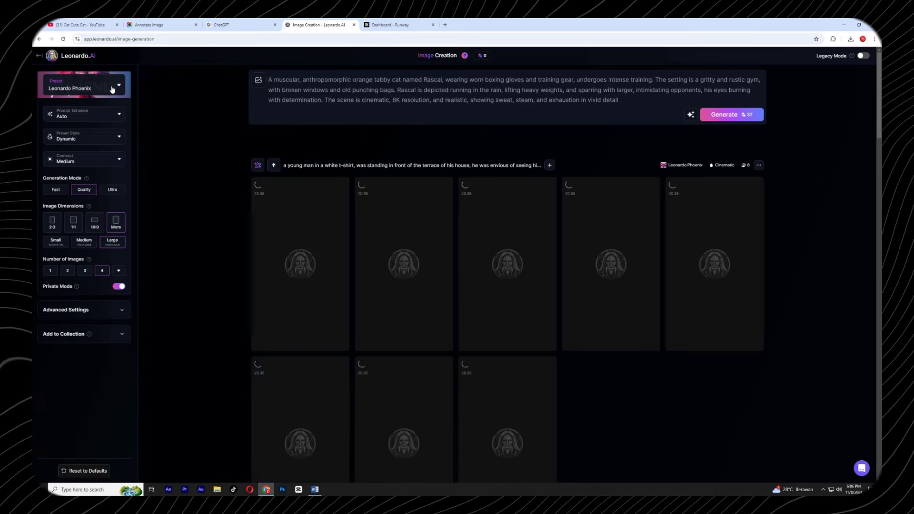
click(85, 190)
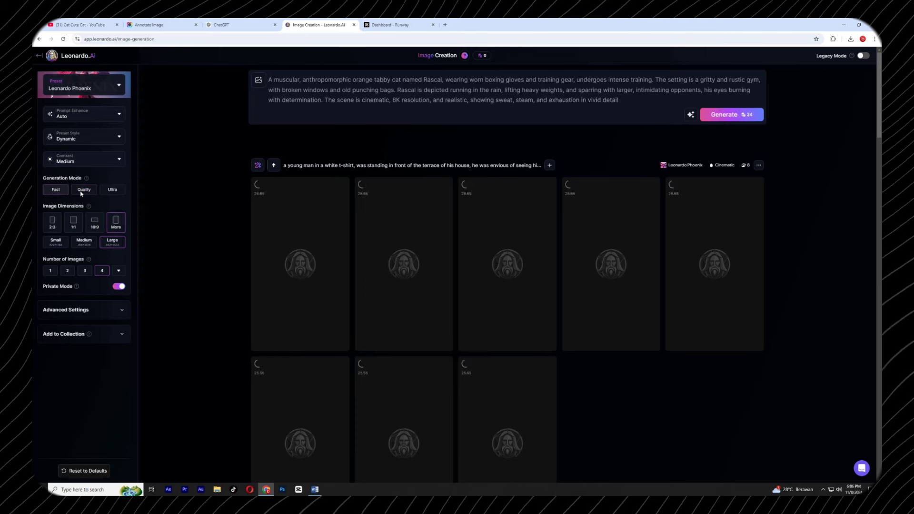
click(83, 190)
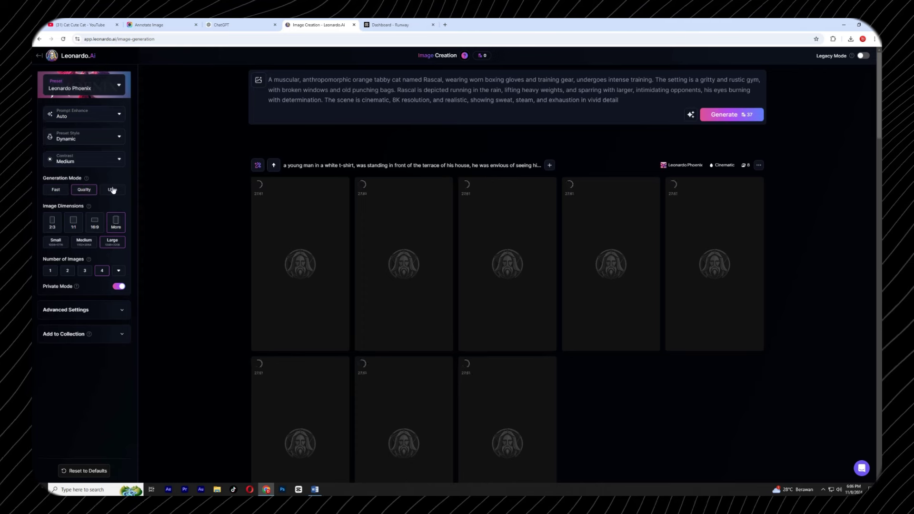
click(115, 222)
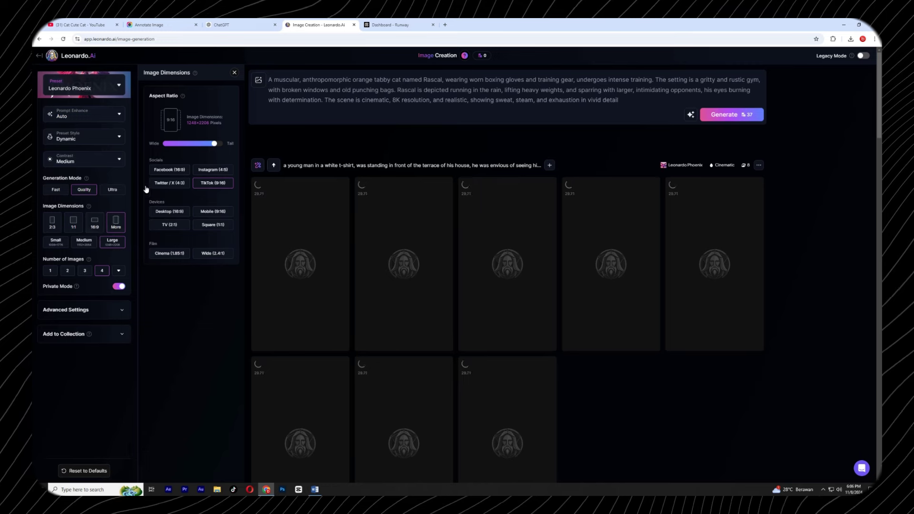
click(235, 73)
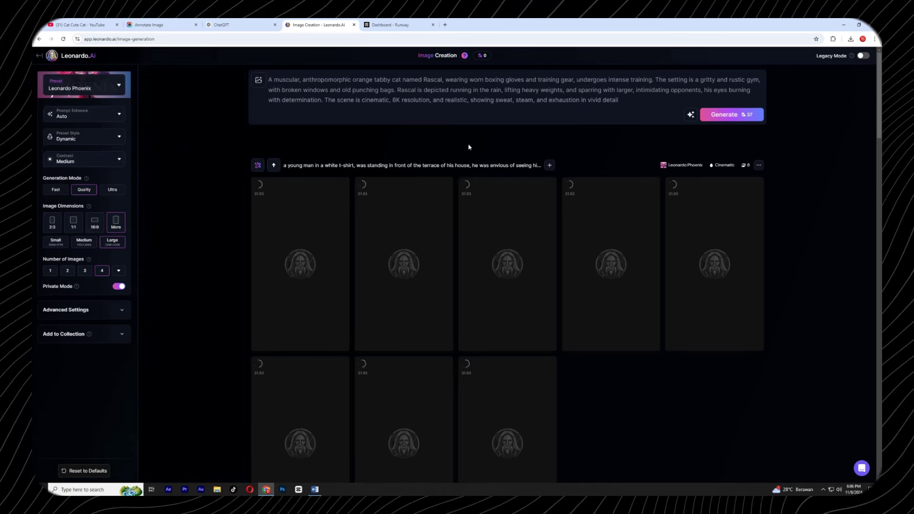
click(731, 116)
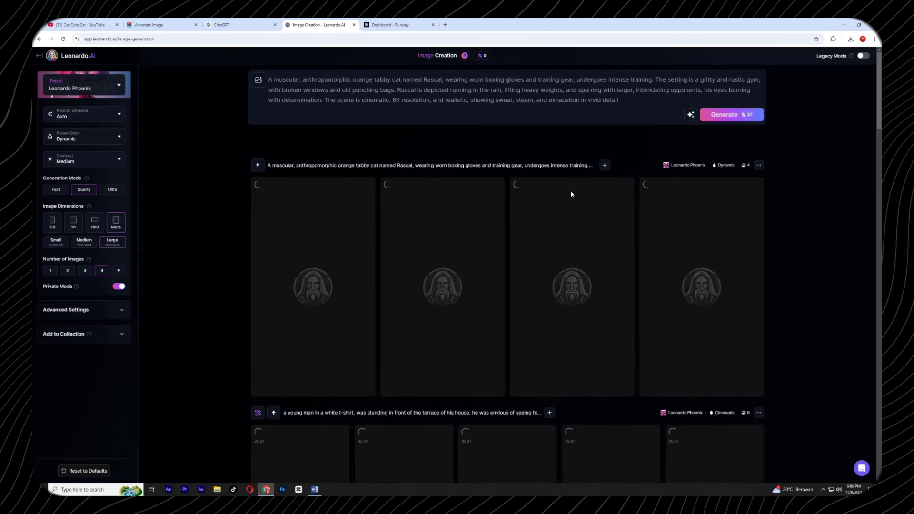
Step: Open Generative Video in Runway and check on the image generations in Leonardo AI before returning to the Runway session
click(424, 20)
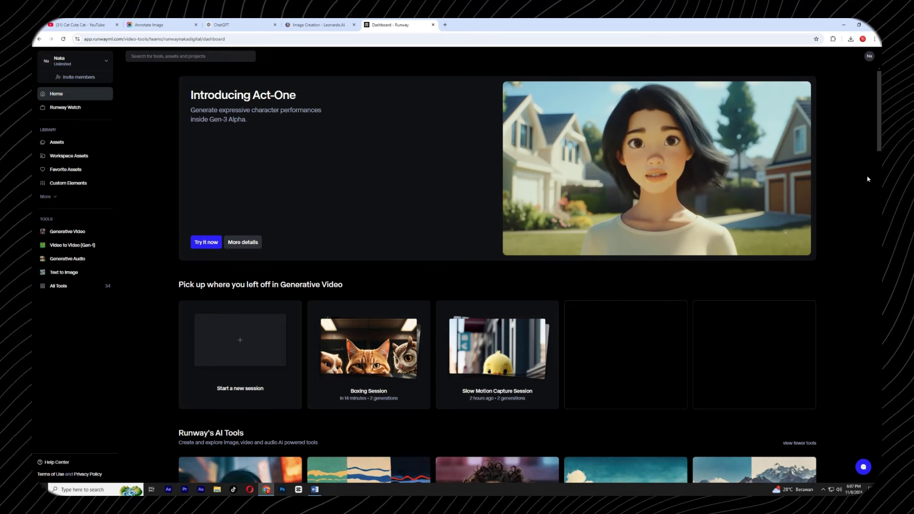
click(86, 233)
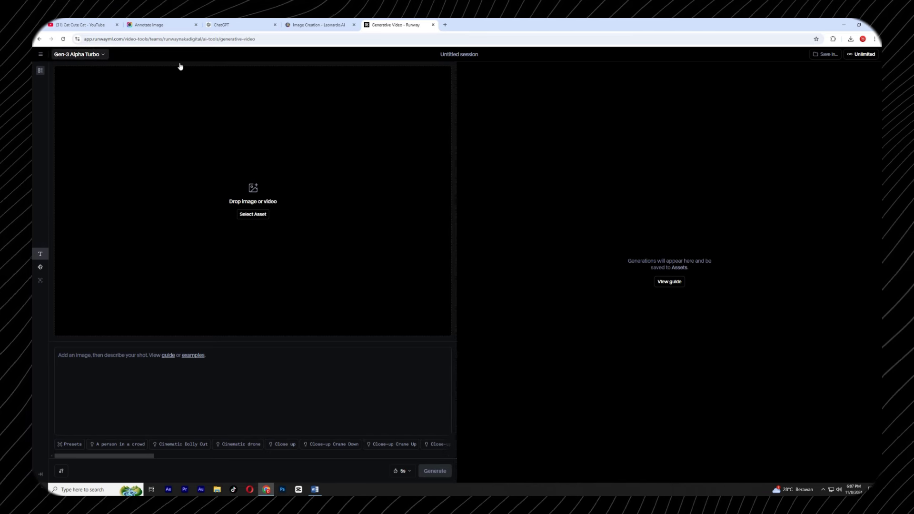
click(315, 22)
scroll(622, 251, down, 3)
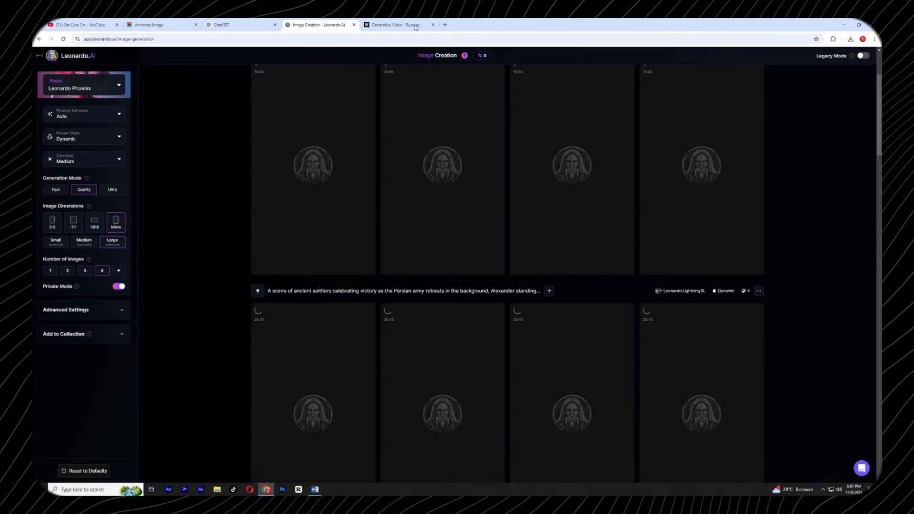
key(ctrl+Tab)
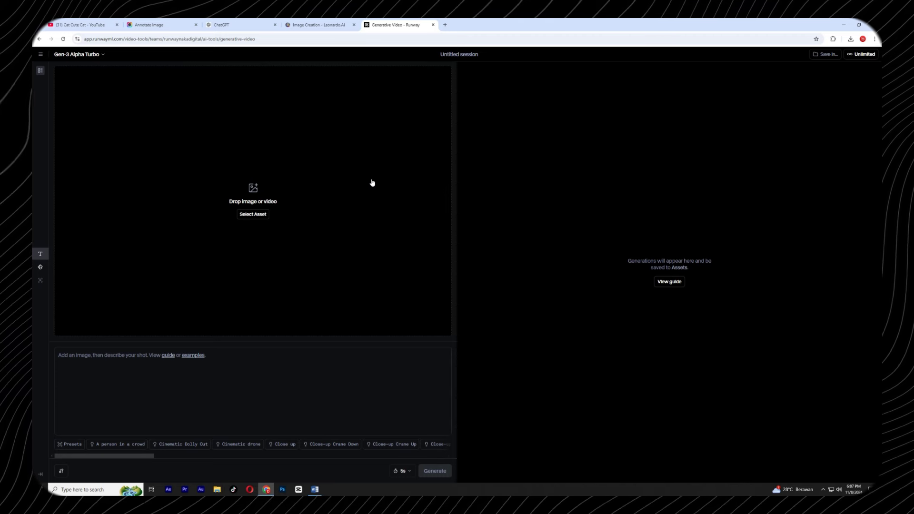
Step: View Runway's Explore and Credits mode setting, look at the workspace options on the dashboard, and reopen Generative Video
click(865, 55)
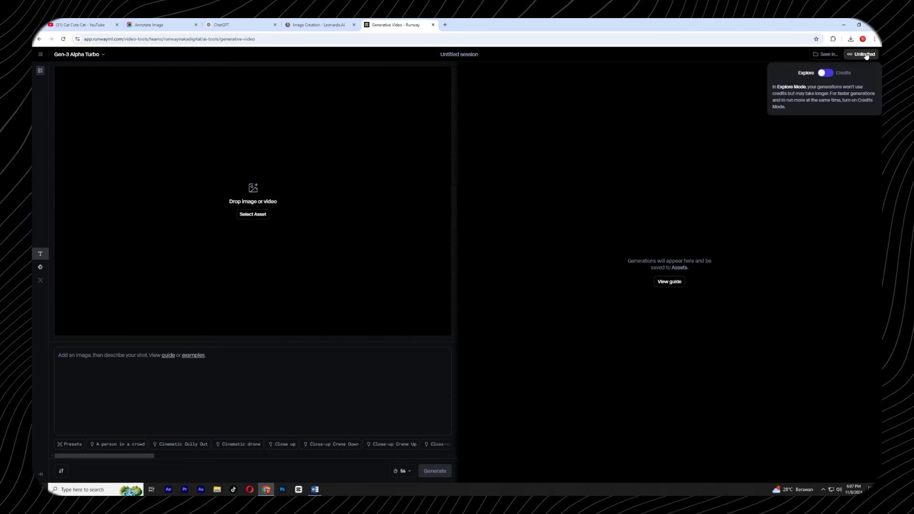
click(41, 54)
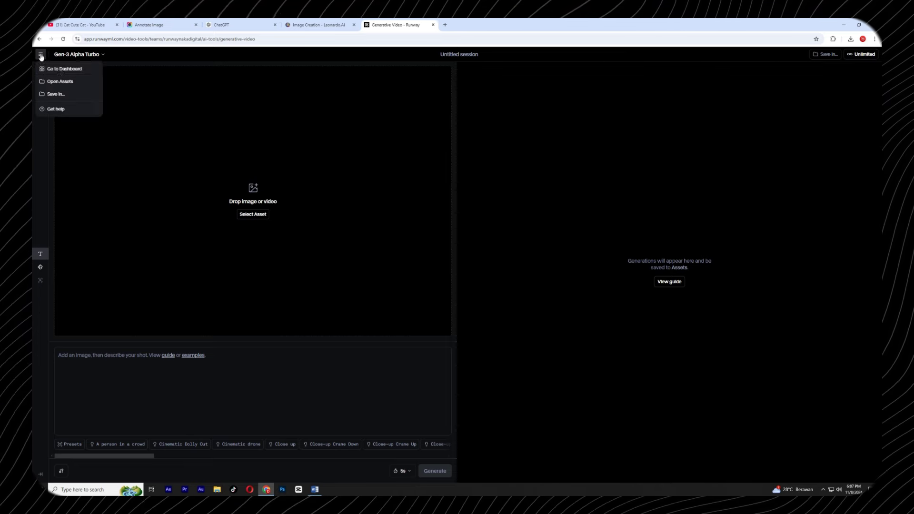
click(61, 67)
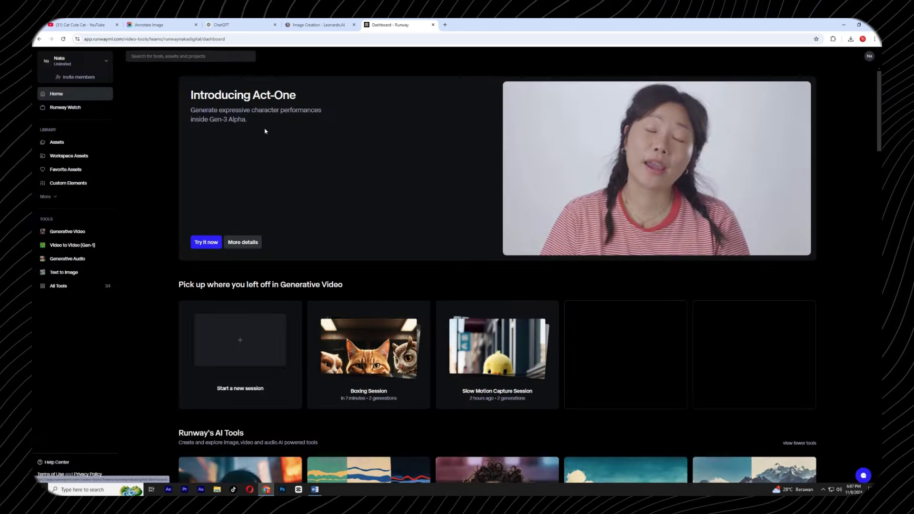
click(72, 60)
click(72, 117)
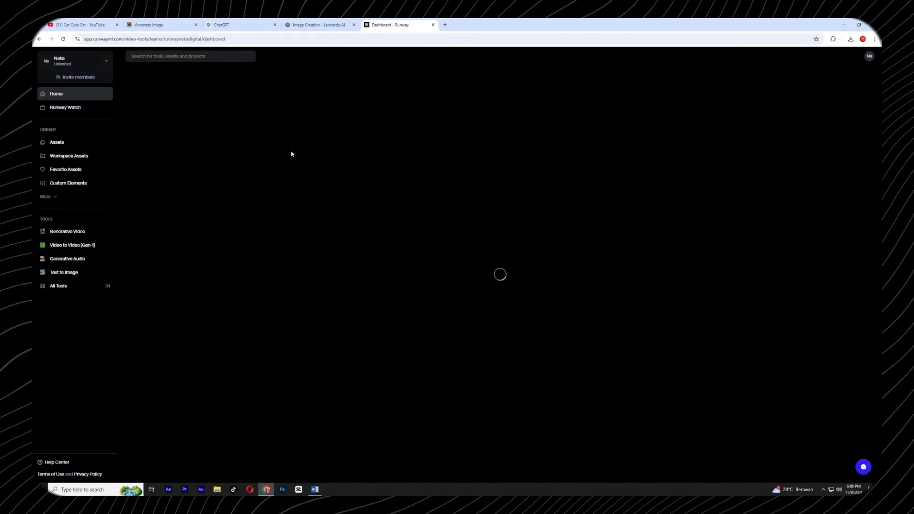
click(72, 233)
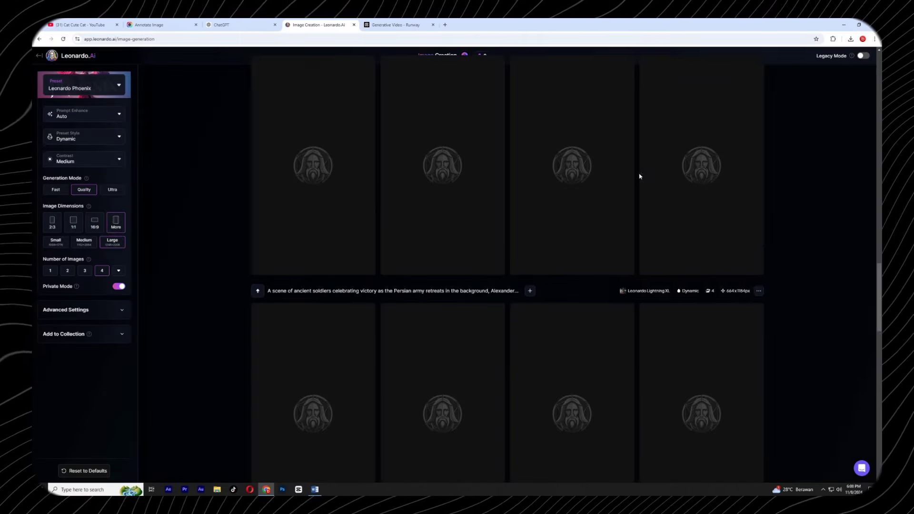
Step: Open the fourth boxing-cat training image in Leonardo AI and upload it to the Runway Generative Video session as its source image
scroll(809, 247, down, 5)
scroll(809, 224, down, 10)
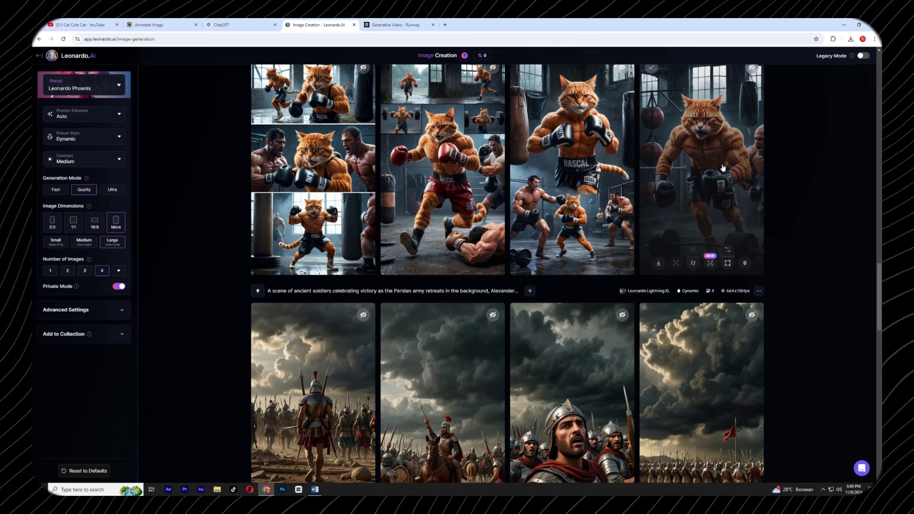
click(661, 245)
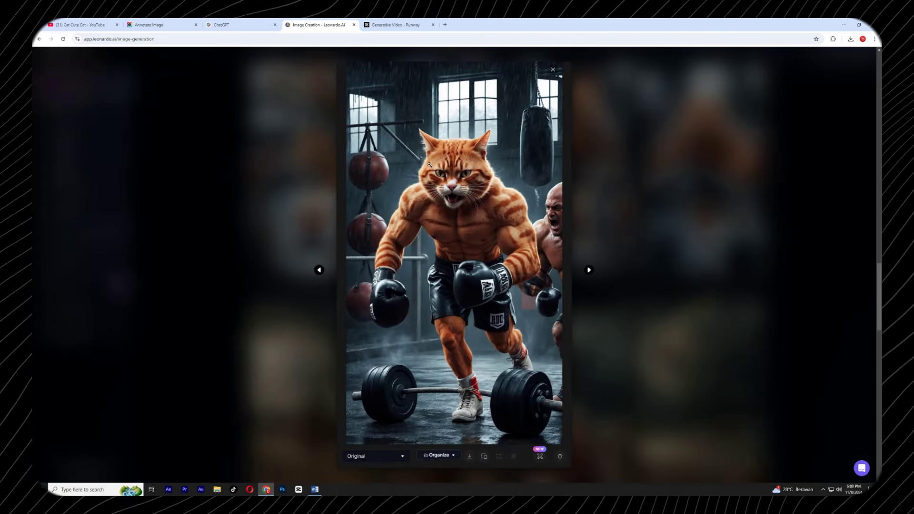
drag(391, 32, 308, 186)
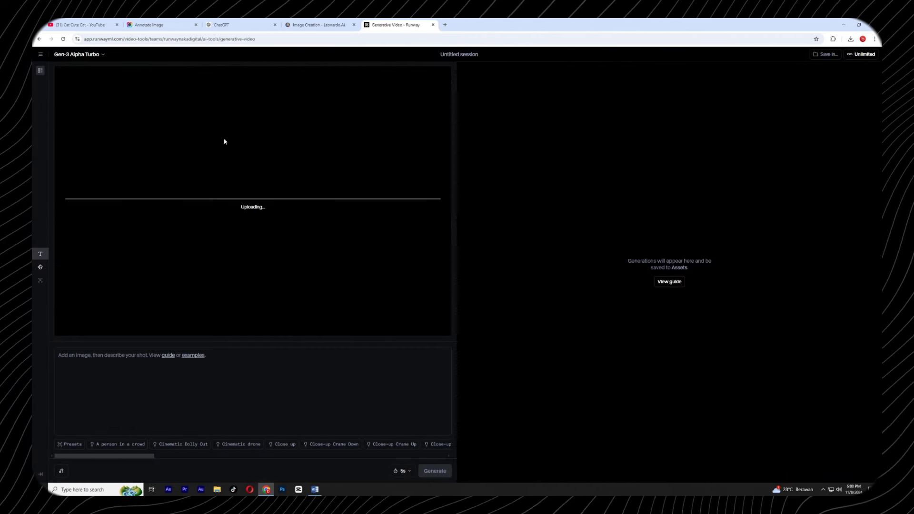
click(95, 56)
click(95, 55)
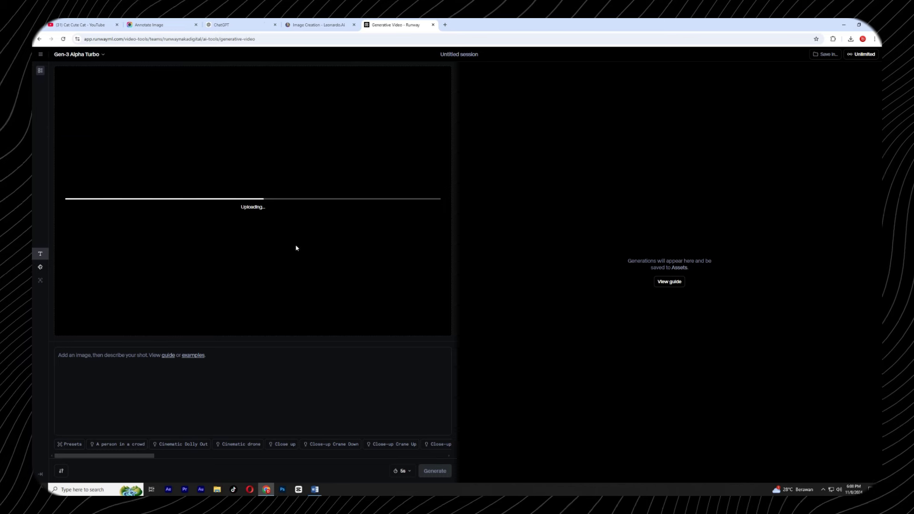
Step: Review the "Latihan Berat" scene description in ChatGPT's Indonesian story outline
click(238, 356)
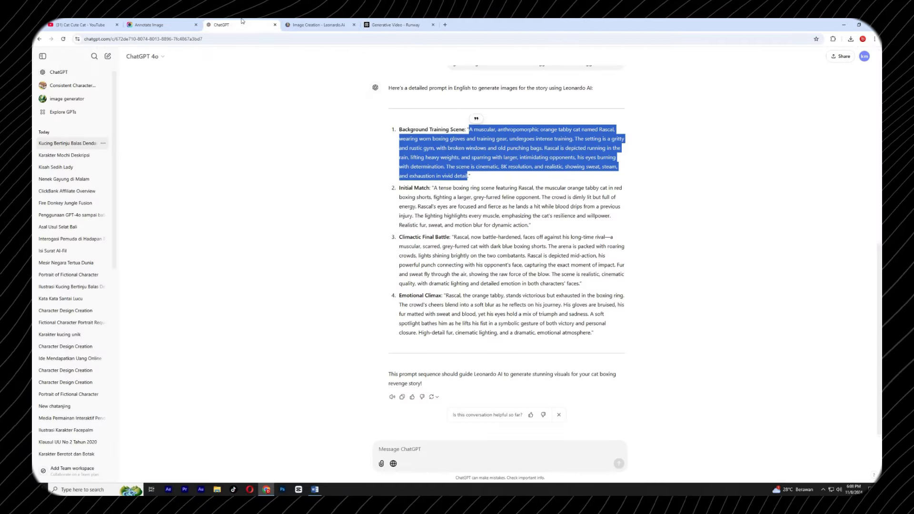
scroll(620, 261, up, 3)
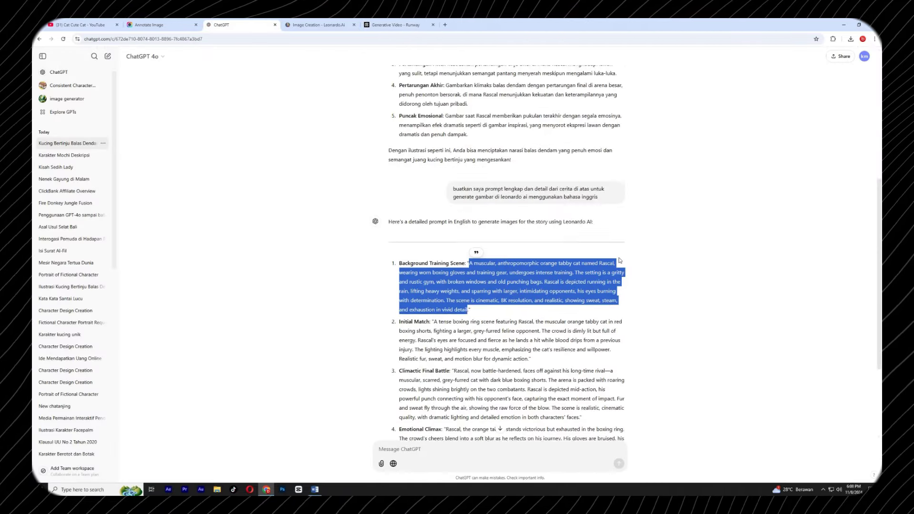
scroll(620, 260, up, 5)
scroll(595, 220, down, 2)
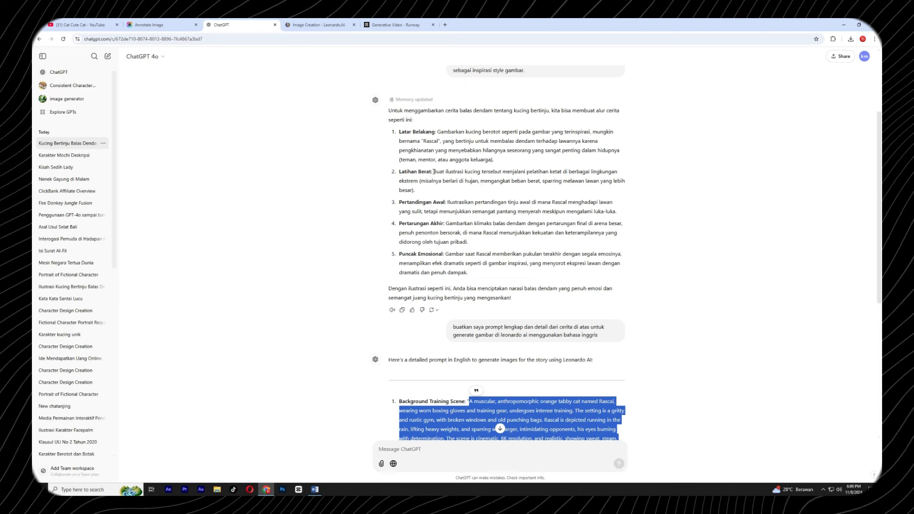
drag(433, 172, 574, 192)
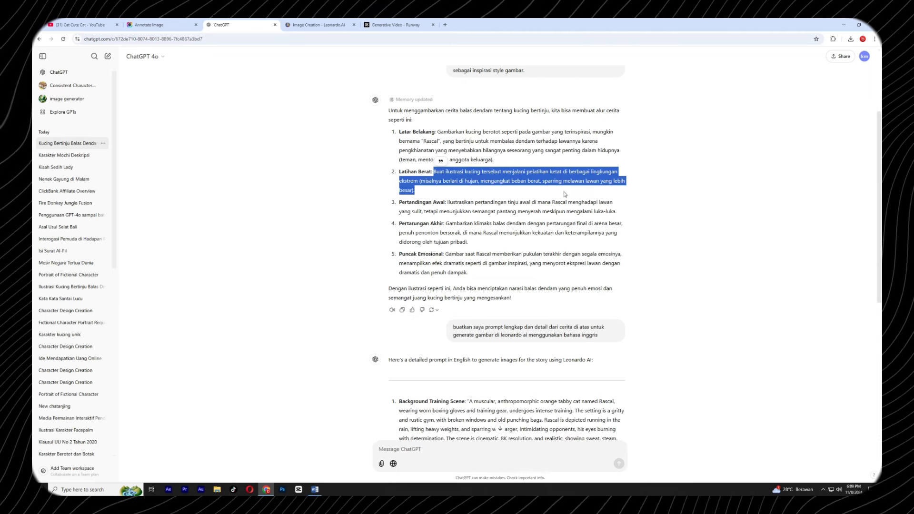
click(475, 194)
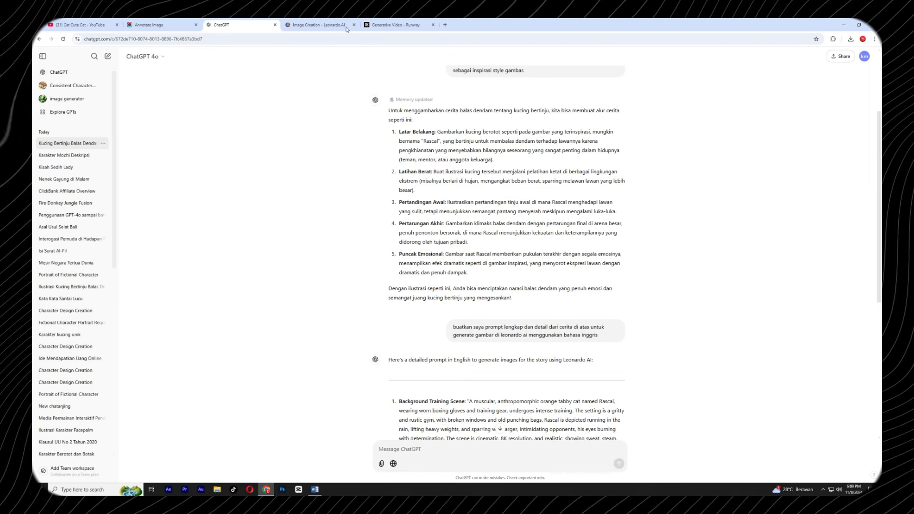
Step: Download the previewed boxing-cat training image from Leonardo AI and close its preview
key(ctrl+Tab)
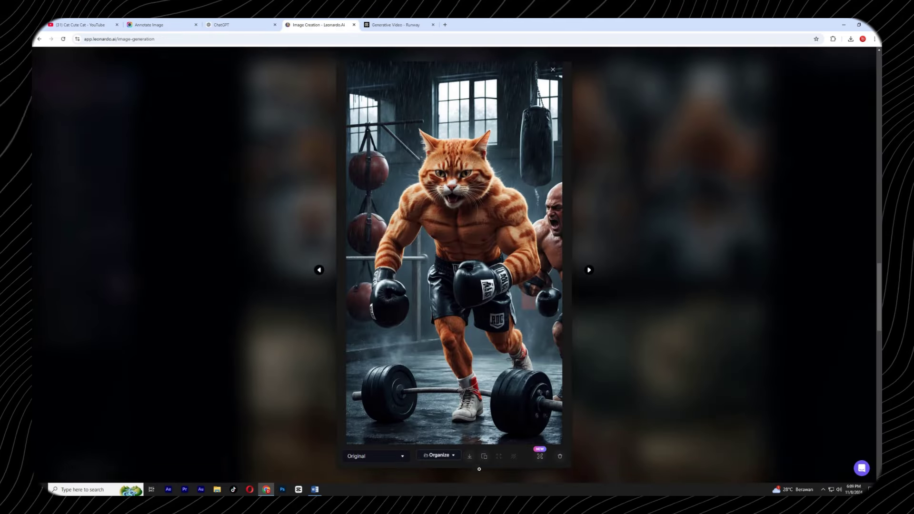
click(469, 456)
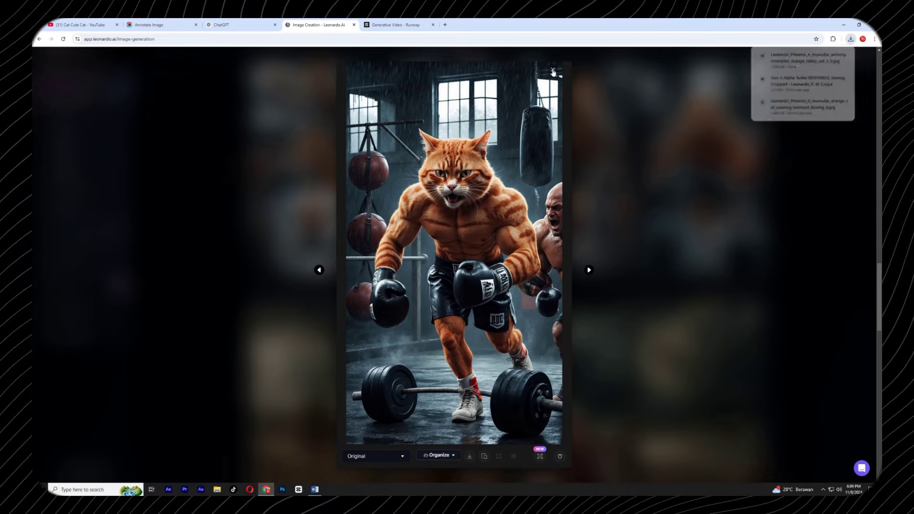
click(553, 71)
Step: Look through Leonardo AI's earlier generations around the boxing-cat training images
scroll(452, 270, down, 3)
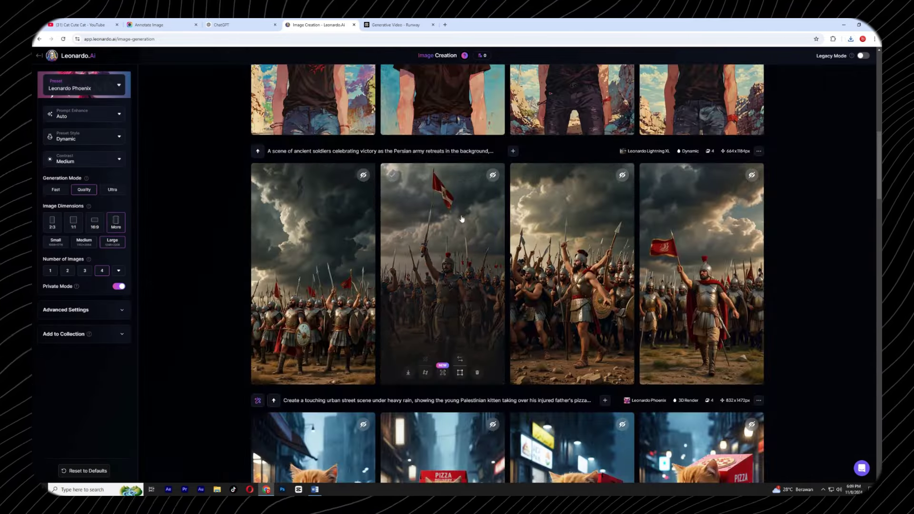
scroll(451, 270, down, 5)
scroll(480, 250, up, 10)
scroll(480, 250, up, 10)
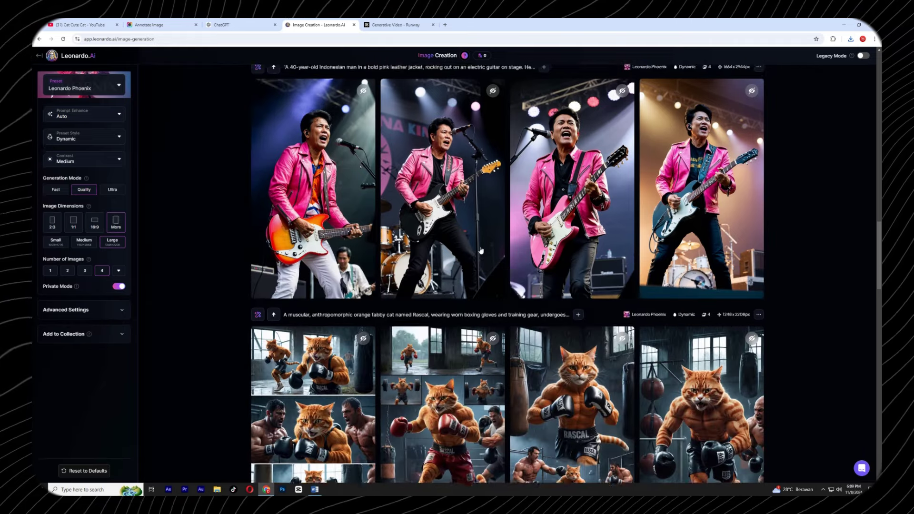
scroll(480, 250, down, 7)
scroll(451, 238, up, 5)
Step: Load the downloaded boxing-cat training image into Runway's Generative Video session and generate a clip with the prompt "slow motion"
drag(398, 45, 222, 198)
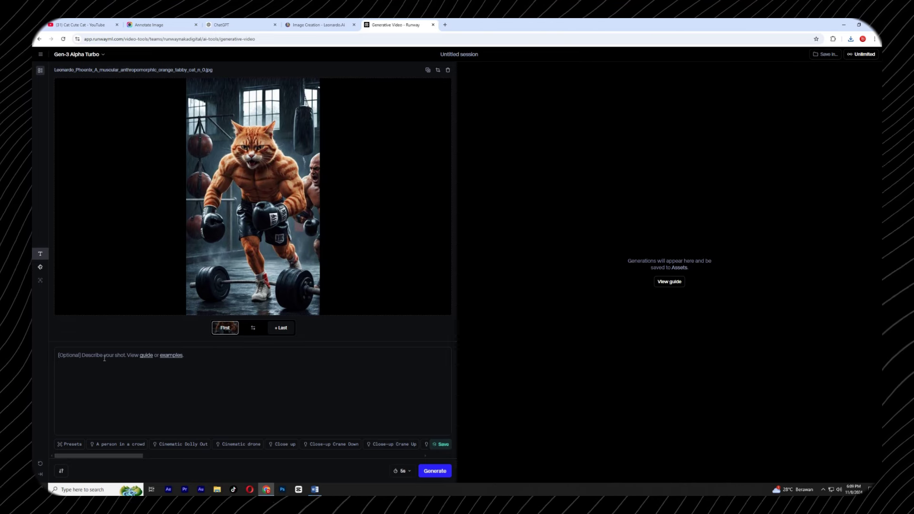
text(slow motin)
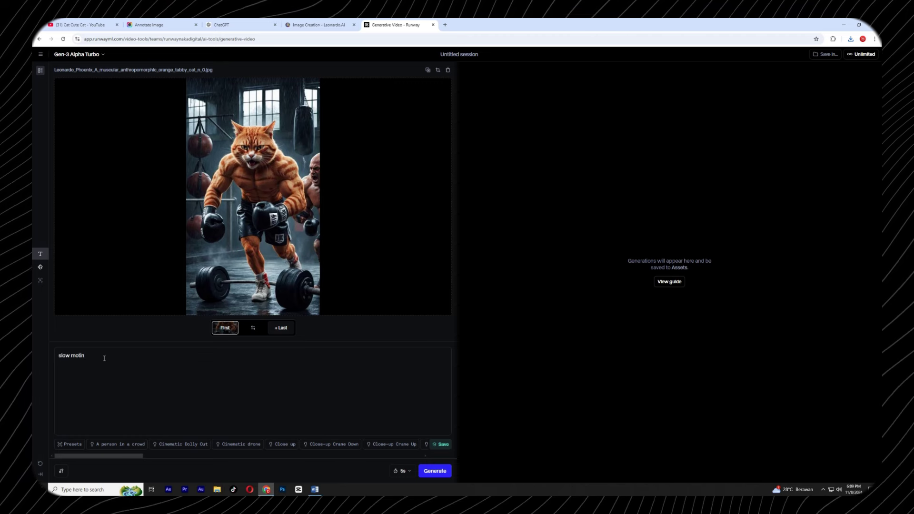
key(BackSpace)
text(on)
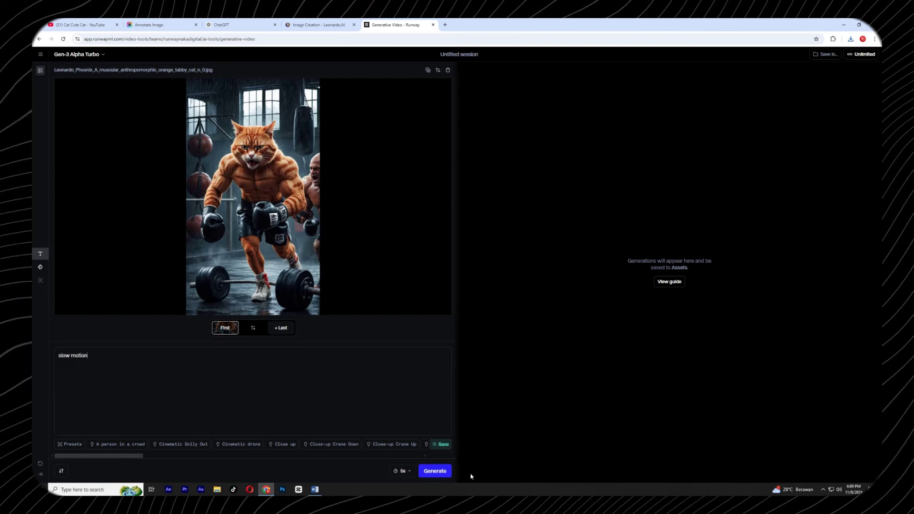
click(435, 471)
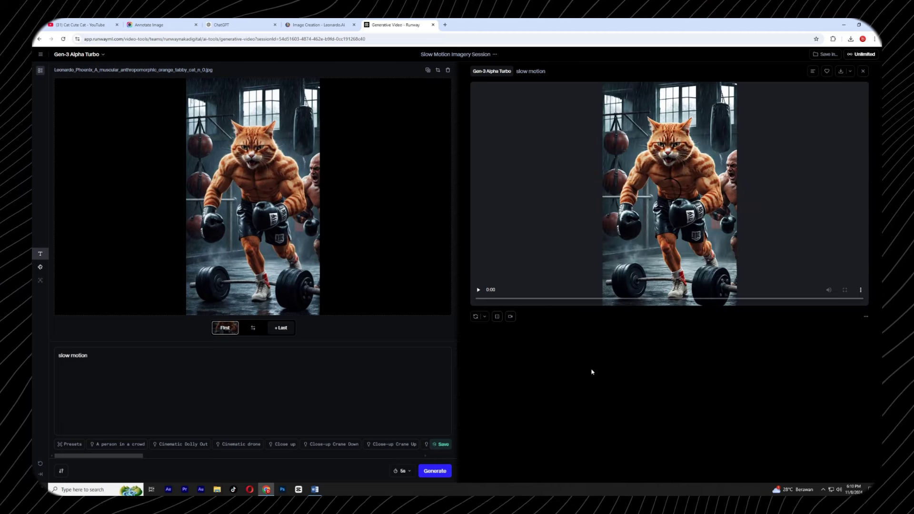
Step: Preview the generated slow-motion training clip and download it from Runway
click(478, 290)
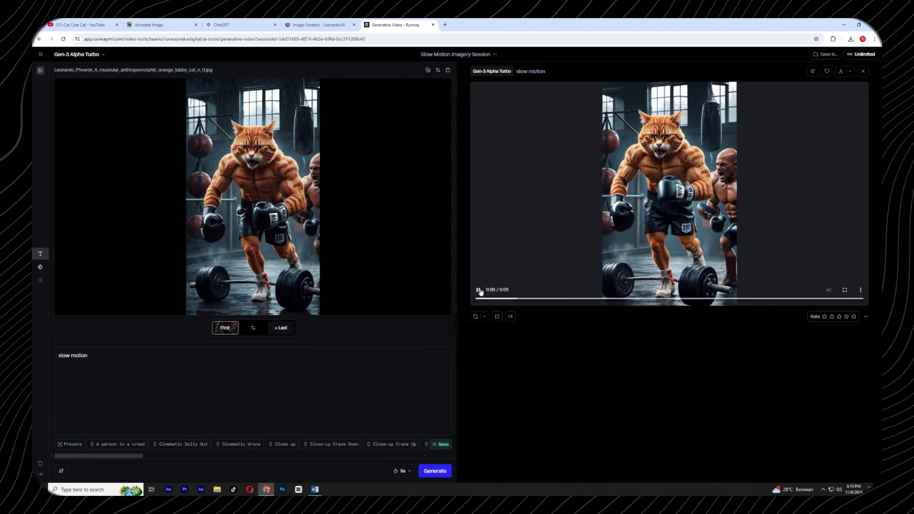
click(479, 289)
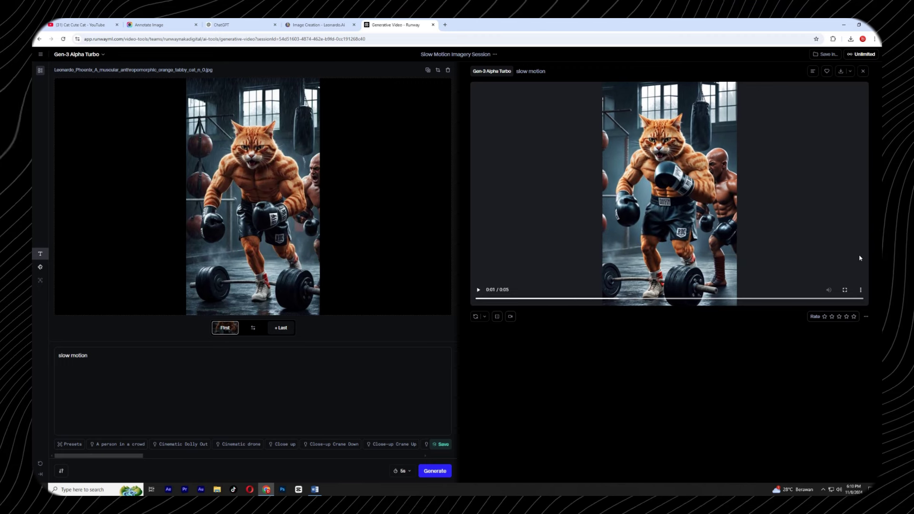
click(841, 71)
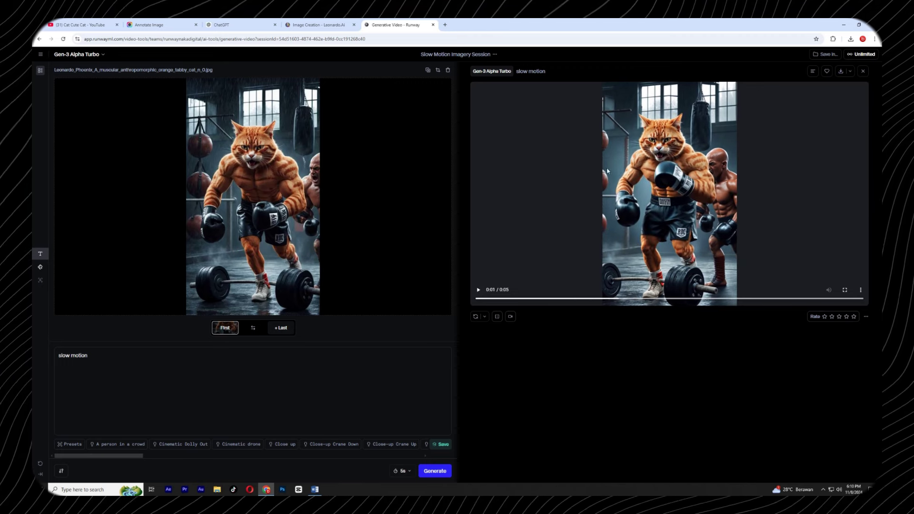
Step: Copy the "Initial Match" prompt text, without its quotation marks, from ChatGPT's English Leonardo AI prompt list
click(302, 20)
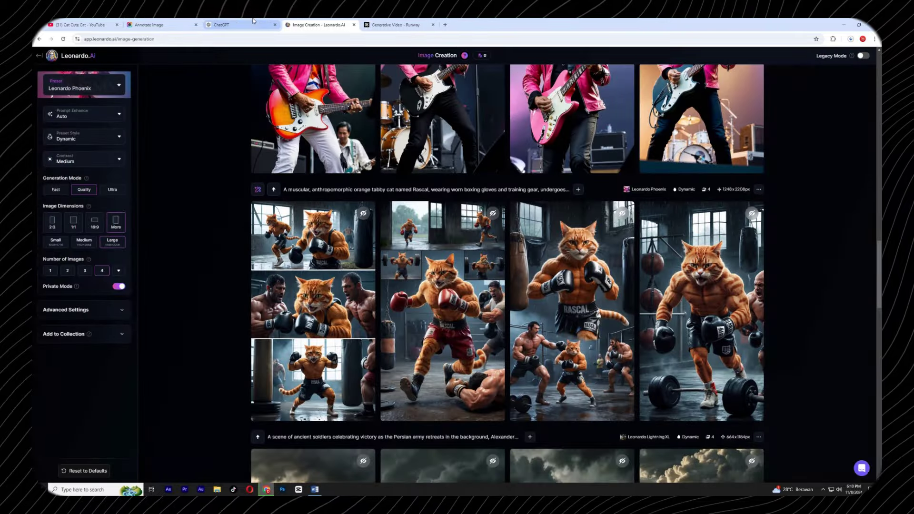
click(234, 25)
scroll(469, 386, down, 1)
scroll(469, 385, down, 5)
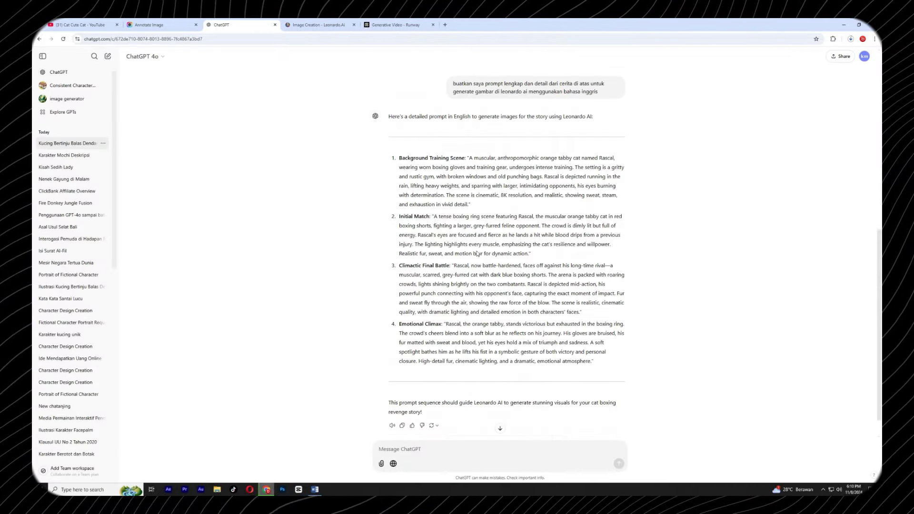
drag(435, 215, 527, 254)
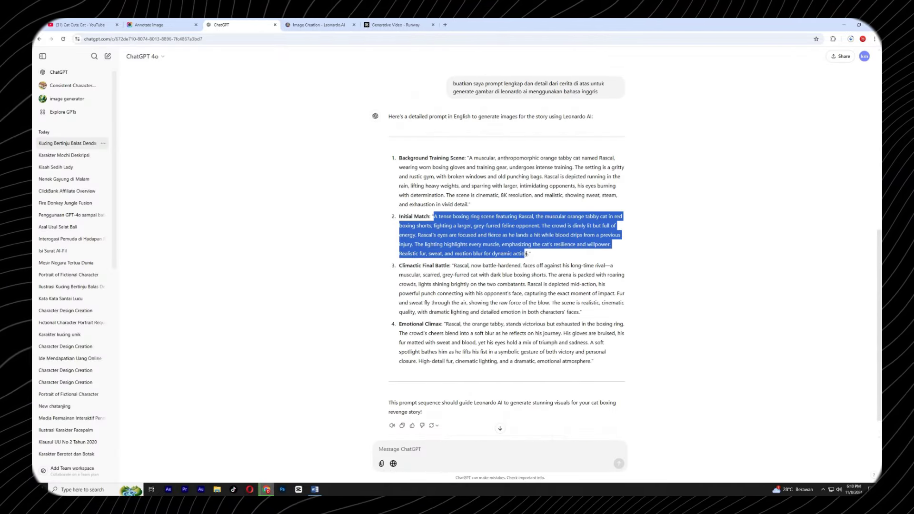
right_click(528, 254)
click(546, 260)
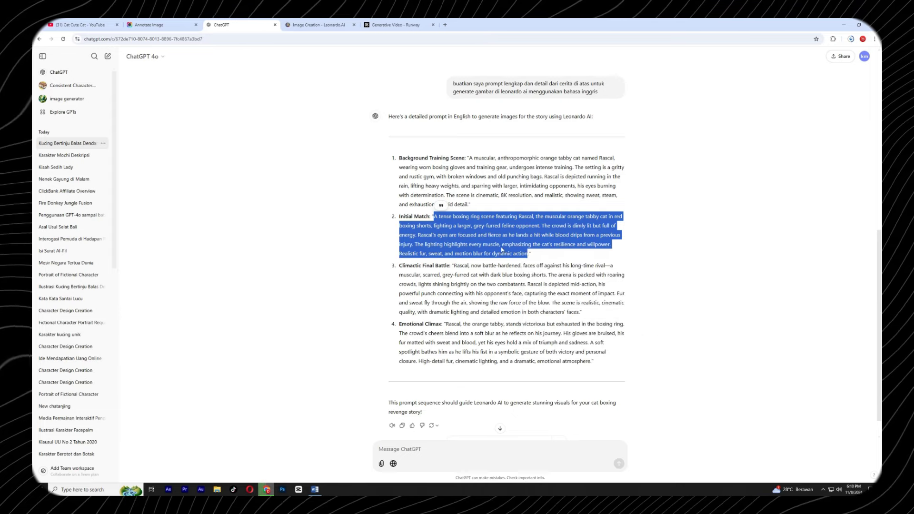
Step: Replace the Leonardo AI prompt with the copied "Initial Match" text and generate four images
click(336, 21)
scroll(431, 191, up, 10)
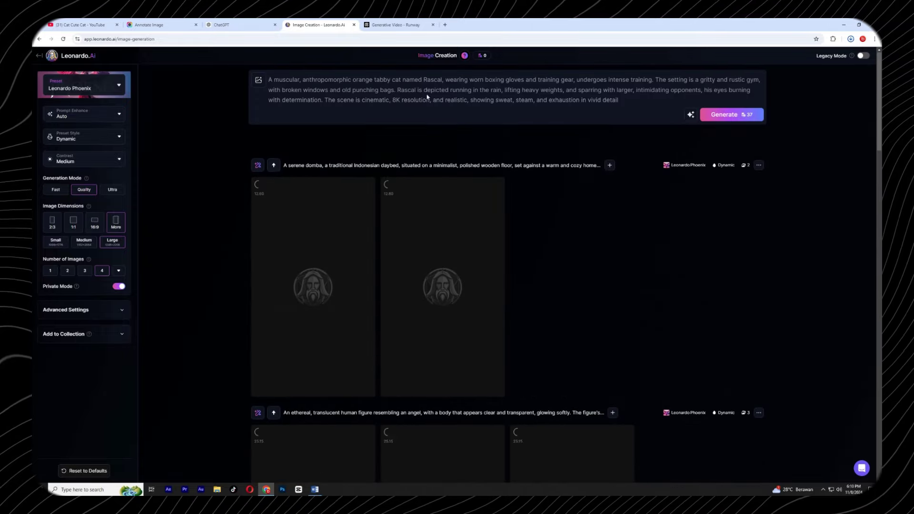
key(ctrl+a)
key(ctrl+v)
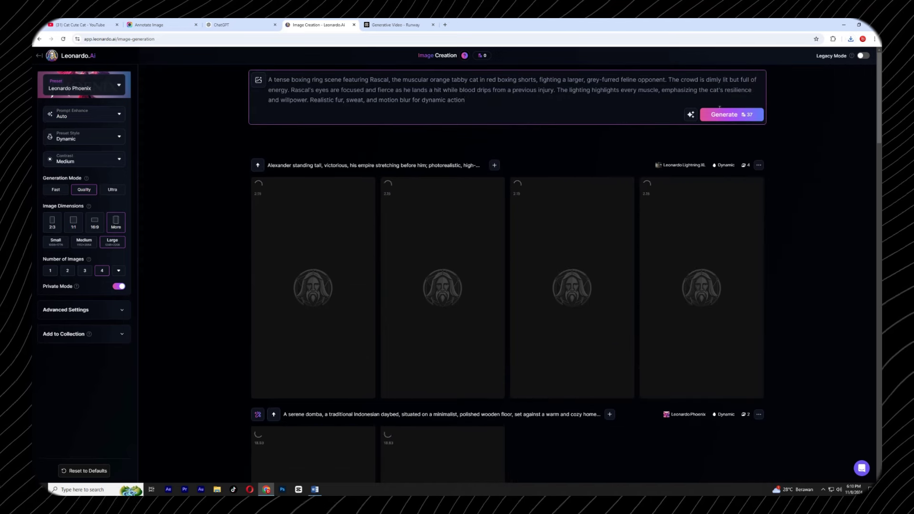
click(733, 118)
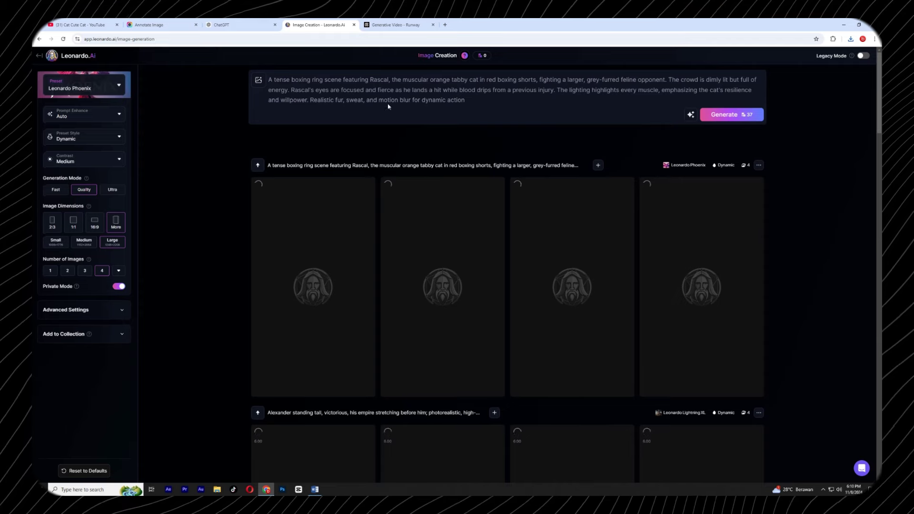
Step: Compare the Indonesian story outline with the English scene prompts in the ChatGPT conversation
click(216, 23)
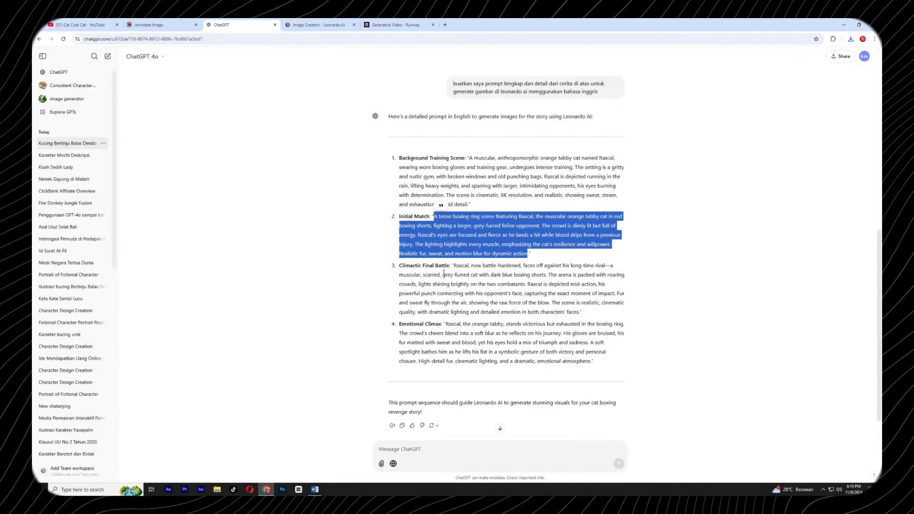
scroll(476, 280, up, 5)
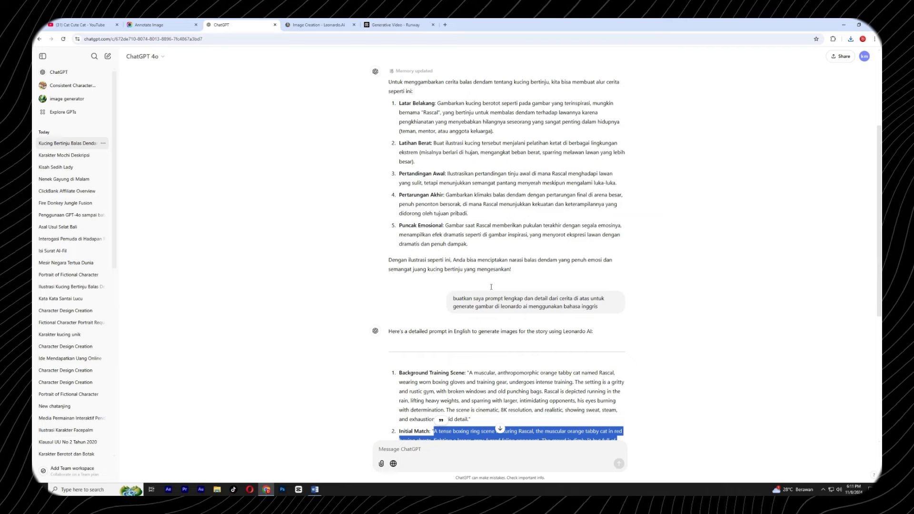
scroll(491, 287, down, 5)
scroll(492, 289, up, 5)
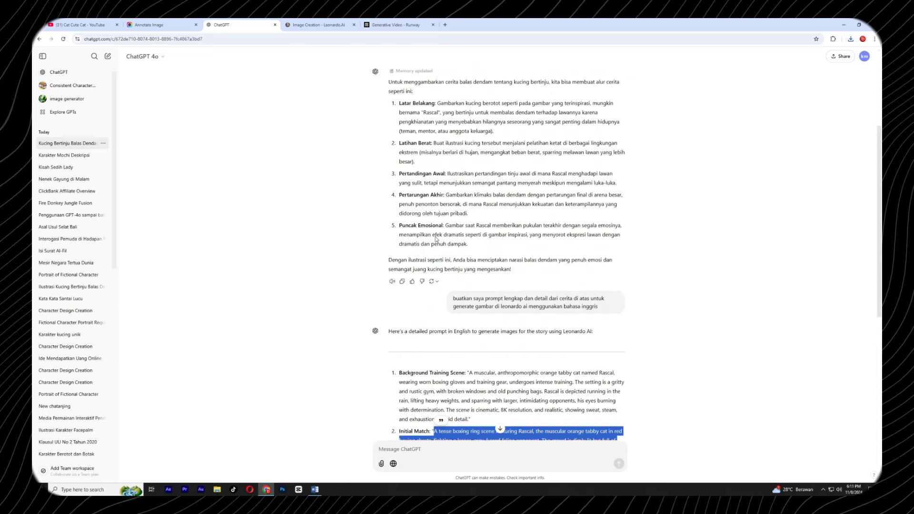
scroll(485, 261, down, 5)
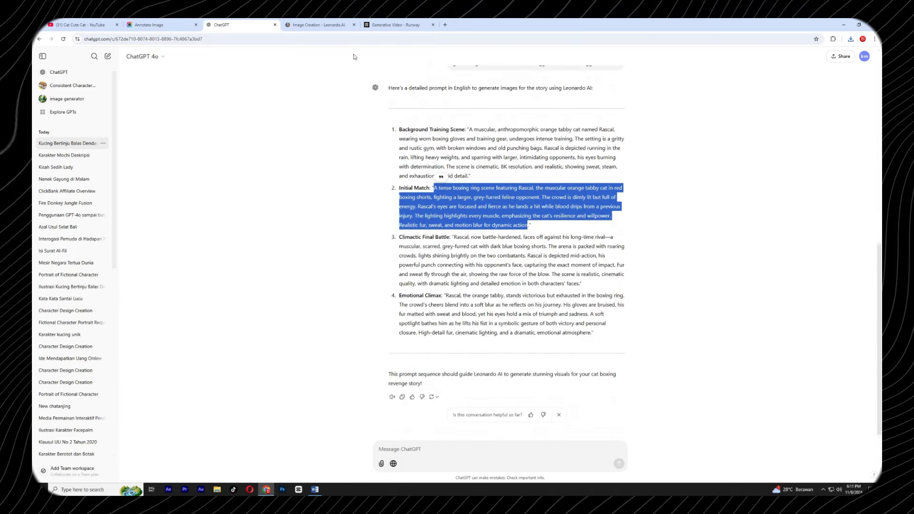
scroll(441, 170, up, 6)
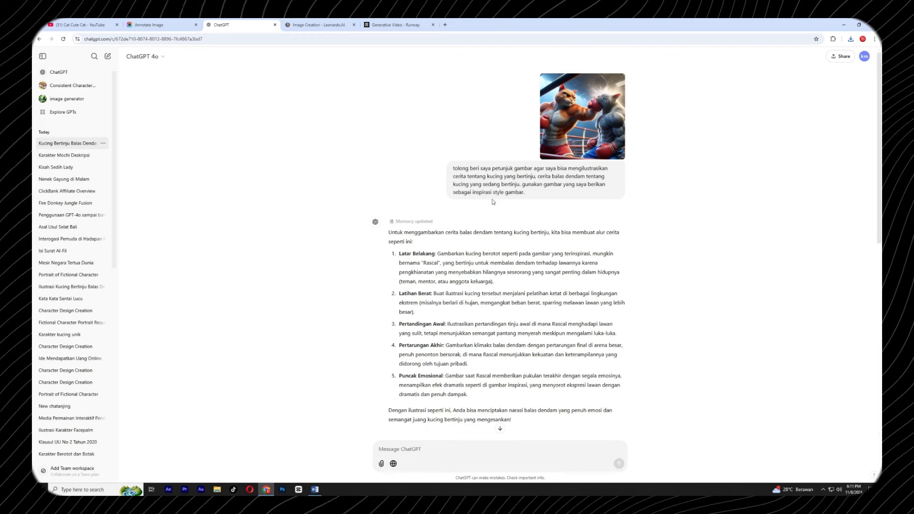
Step: Review the original story request in ChatGPT, the Cat Cute Cat channel's Shorts on YouTube, and the drafted prompts in Word
drag(453, 167, 525, 192)
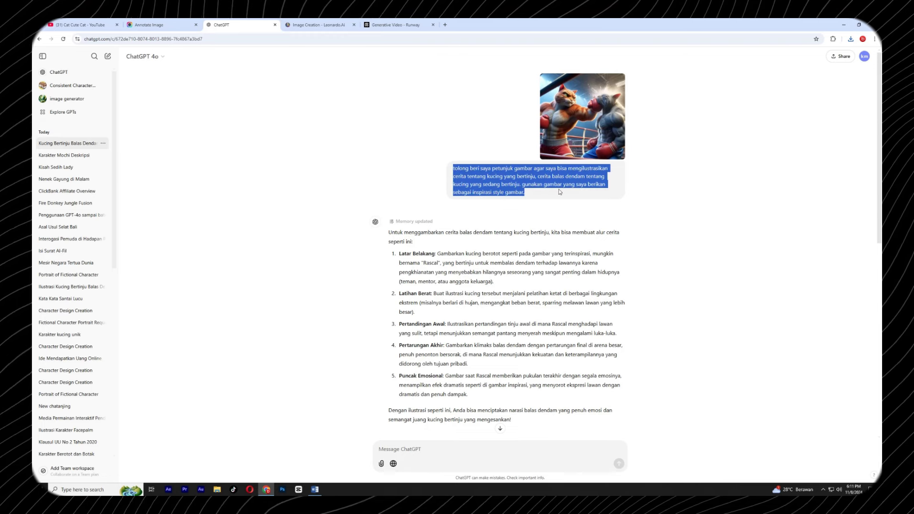
click(525, 193)
click(95, 24)
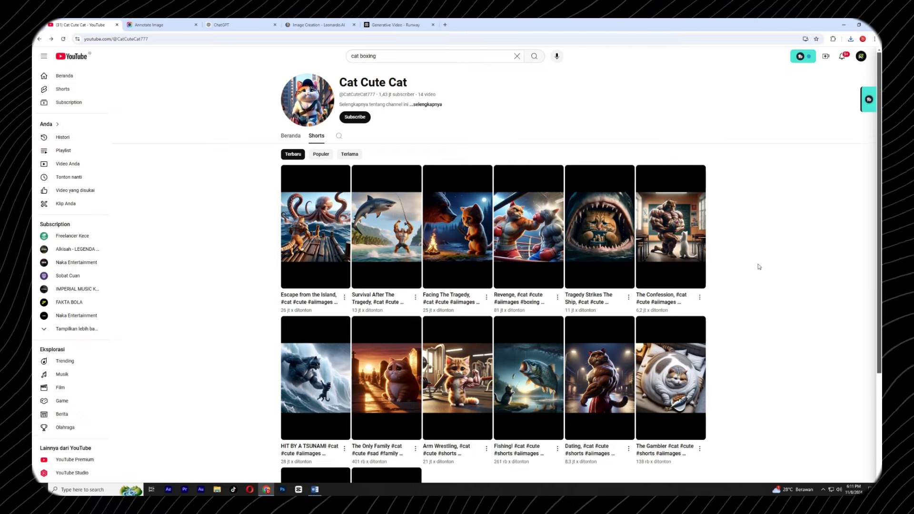
click(252, 21)
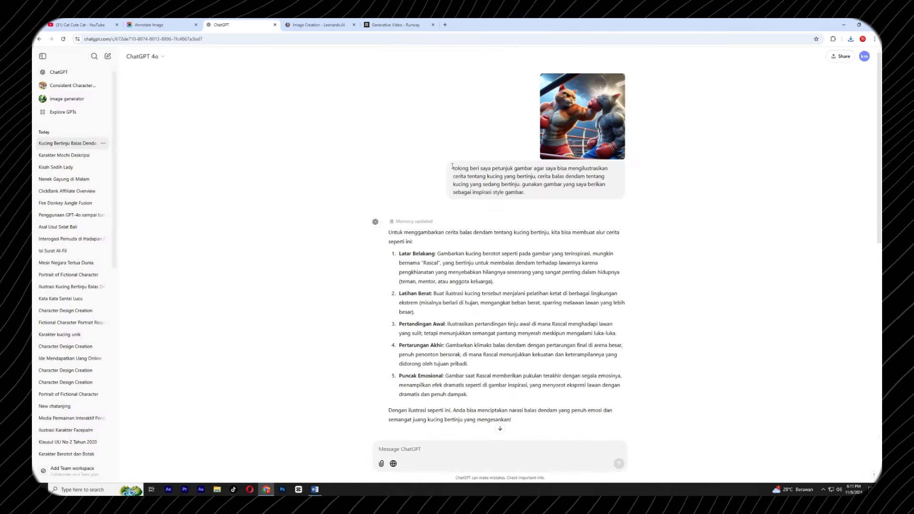
drag(453, 168, 533, 200)
click(534, 201)
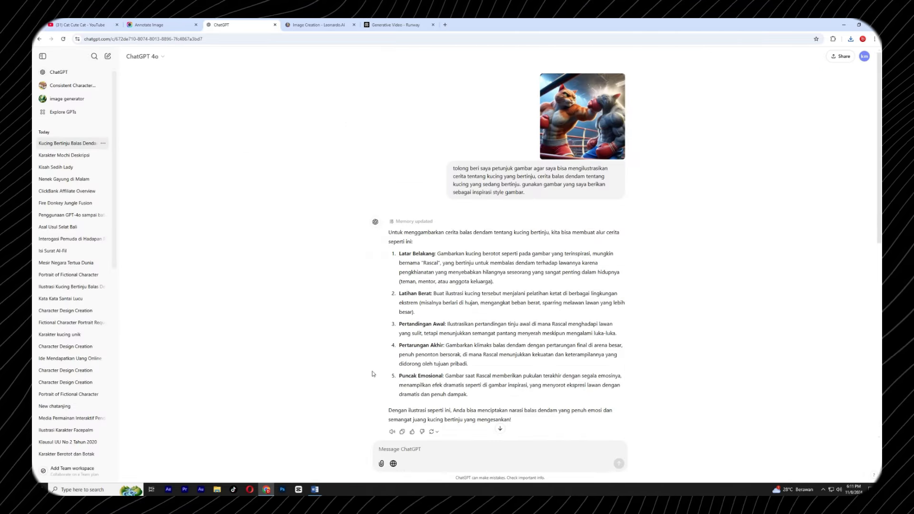
click(315, 489)
key(shift+Home)
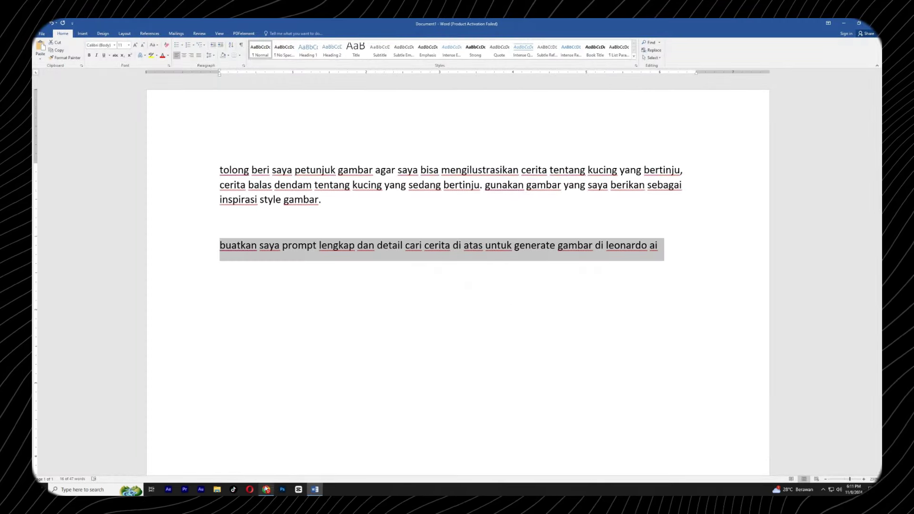
key(alt+Tab)
Step: Ask ChatGPT for a short English narration with the message "buatkan saya narasi singkat untuk cerita di atas bahasa inggris"
scroll(482, 287, down, 10)
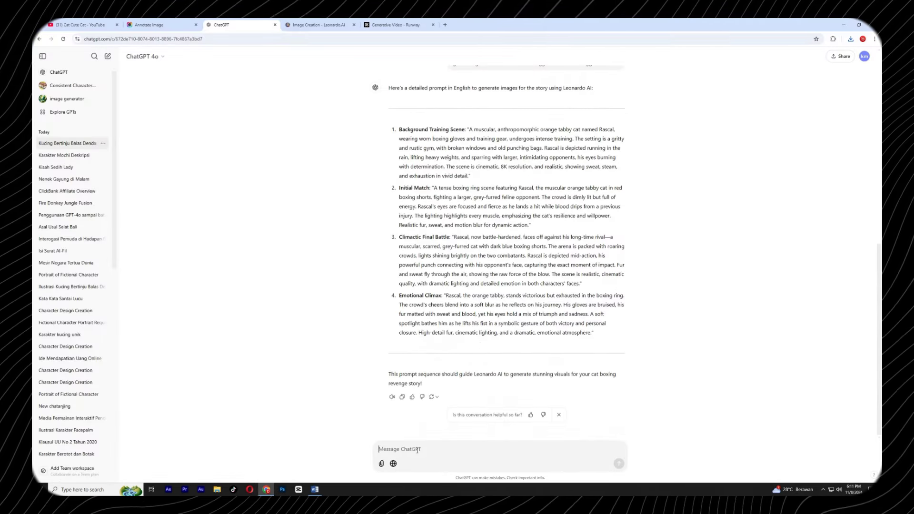
text(b)
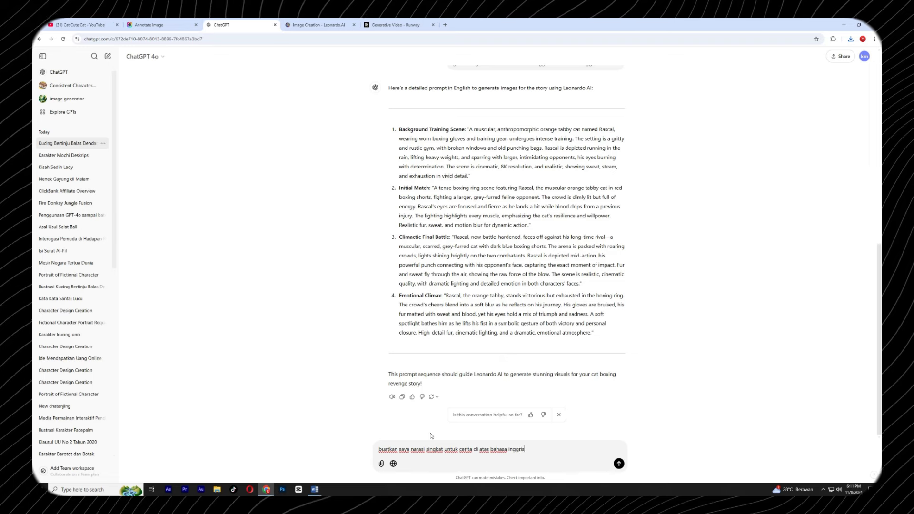
key(Return)
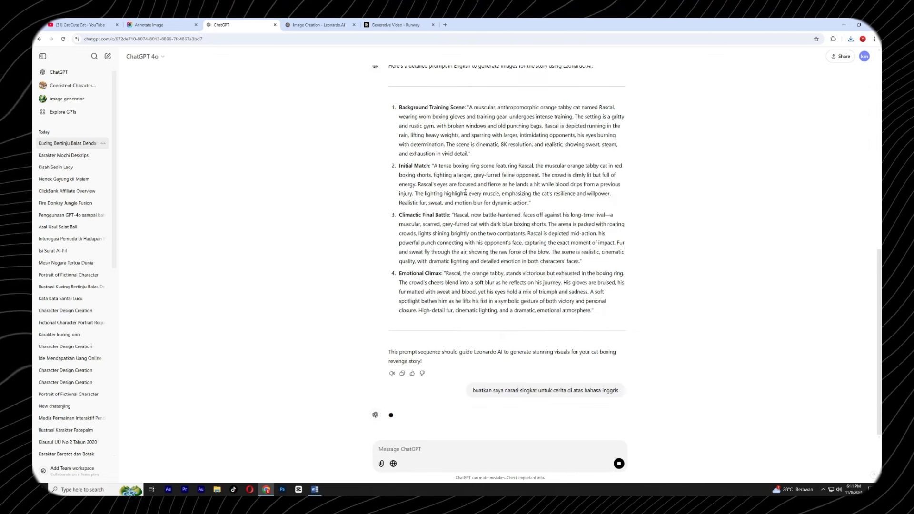
Step: Read ChatGPT's brief narrative for the cat boxing revenge story and compare it with the scene prompts above
scroll(466, 192, up, 5)
scroll(641, 248, down, 8)
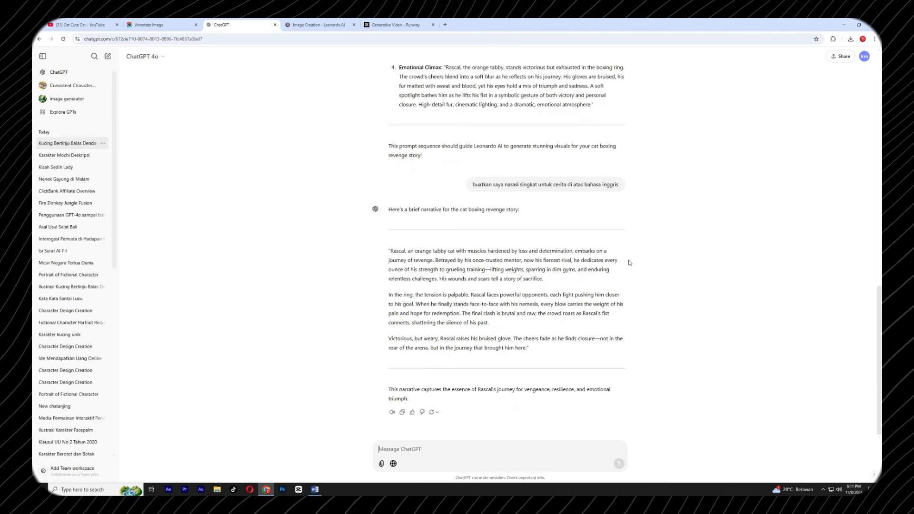
drag(389, 251, 524, 350)
click(493, 335)
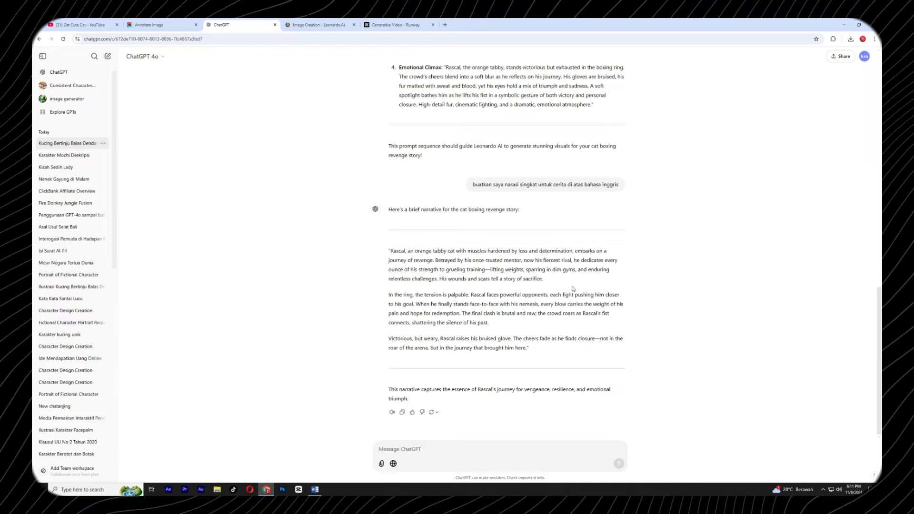
scroll(573, 289, up, 12)
scroll(672, 277, down, 10)
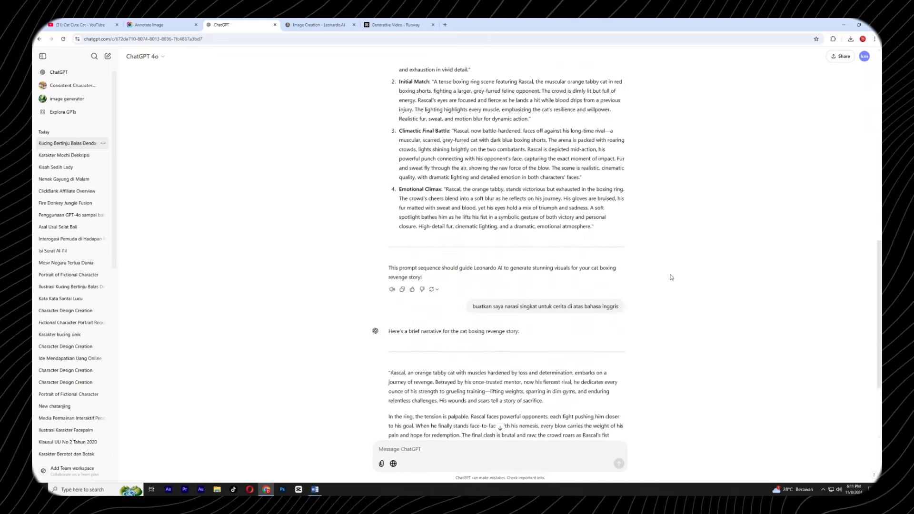
scroll(671, 277, up, 5)
Step: Check the Runway session, return to Leonardo AI, and examine the generated images for the "Initial Match" boxing ring prompt
click(398, 24)
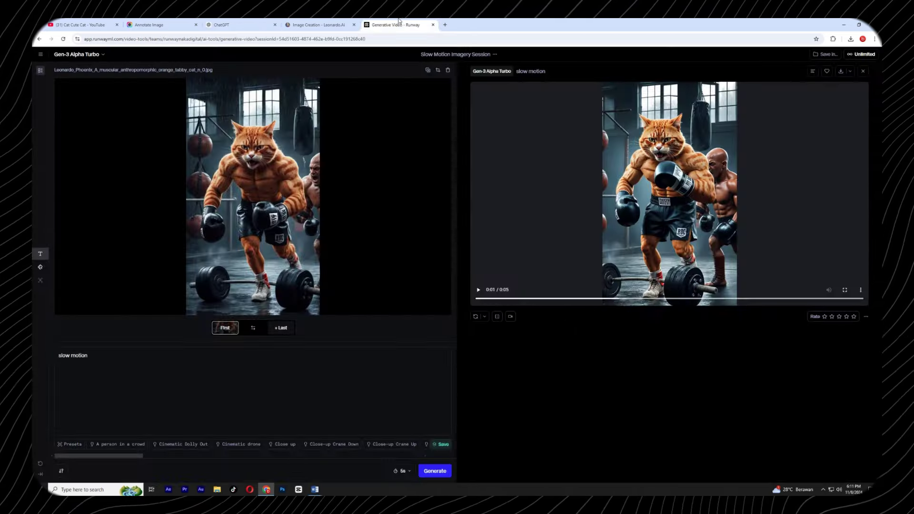
click(344, 21)
scroll(828, 231, down, 5)
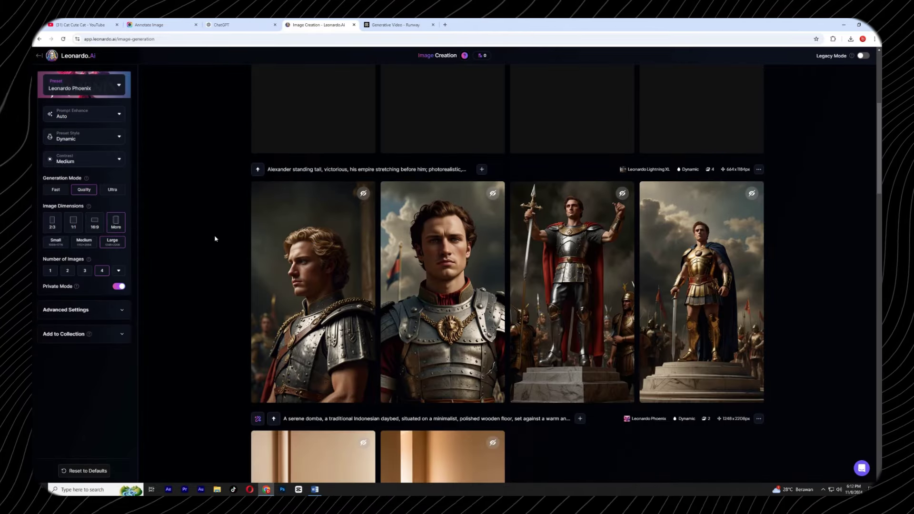
scroll(299, 278, up, 5)
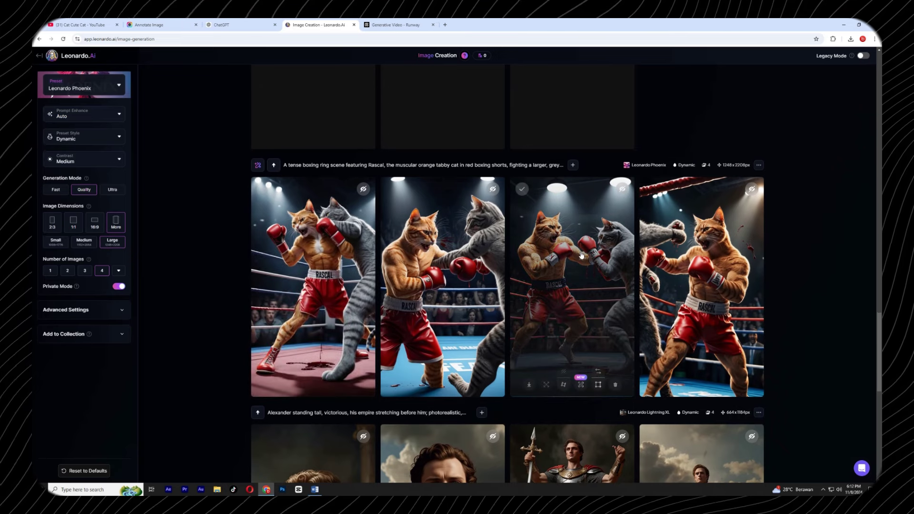
Step: Load Leonardo AI's "Initial Match" image of the two facing cats as Runway's first frame and generate a clip with the prompt "boxing"
click(563, 295)
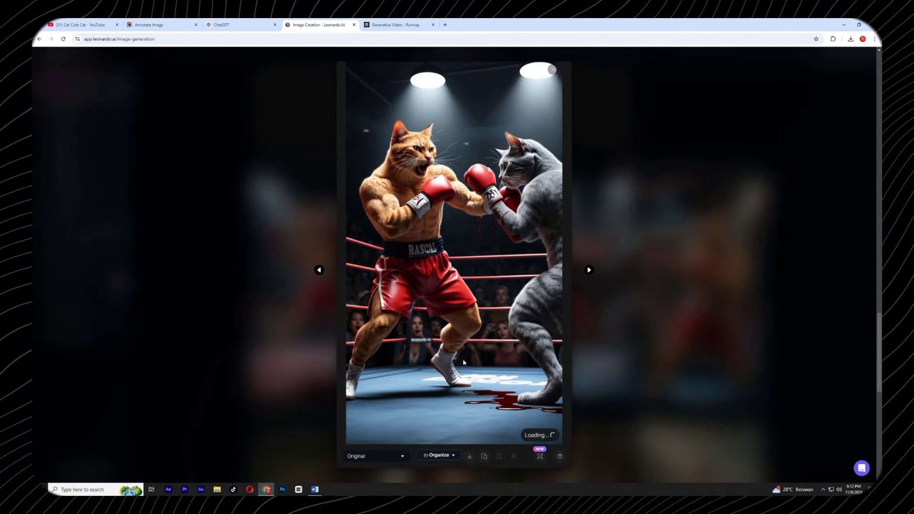
click(398, 25)
drag(255, 166, 256, 167)
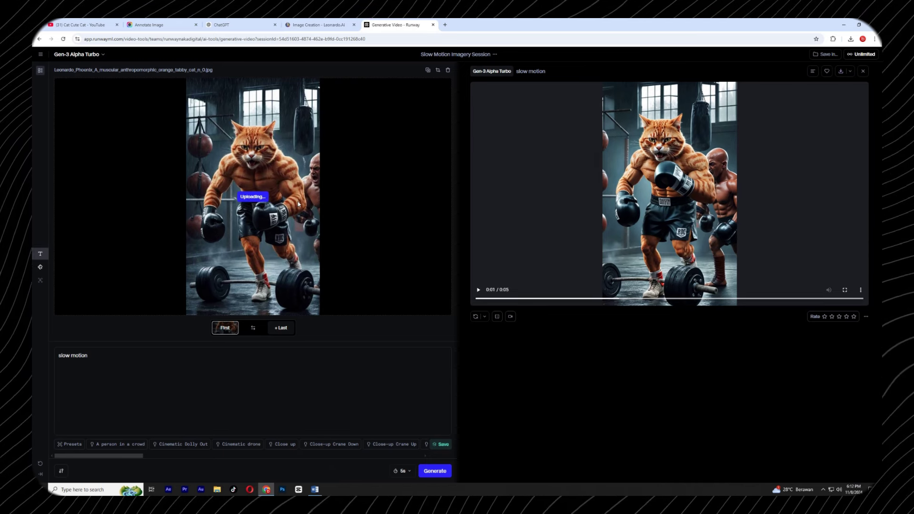
triple_click(92, 360)
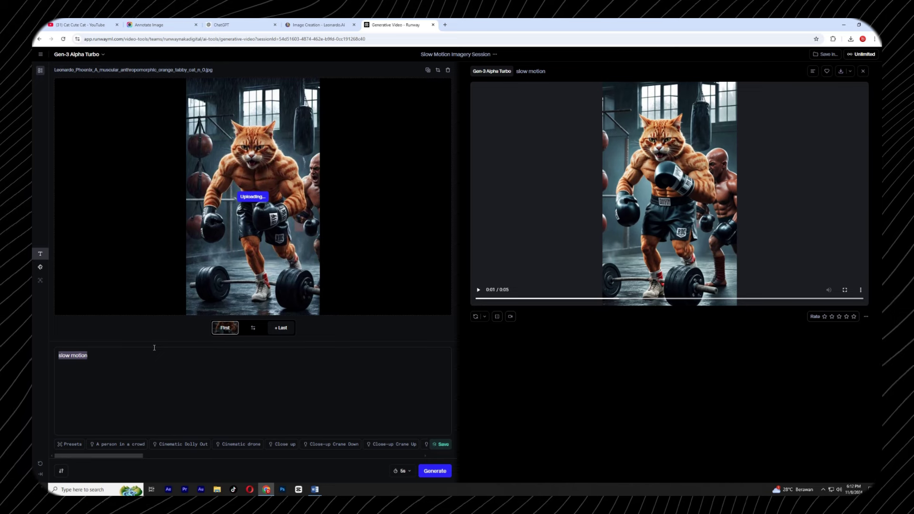
text(boxingf)
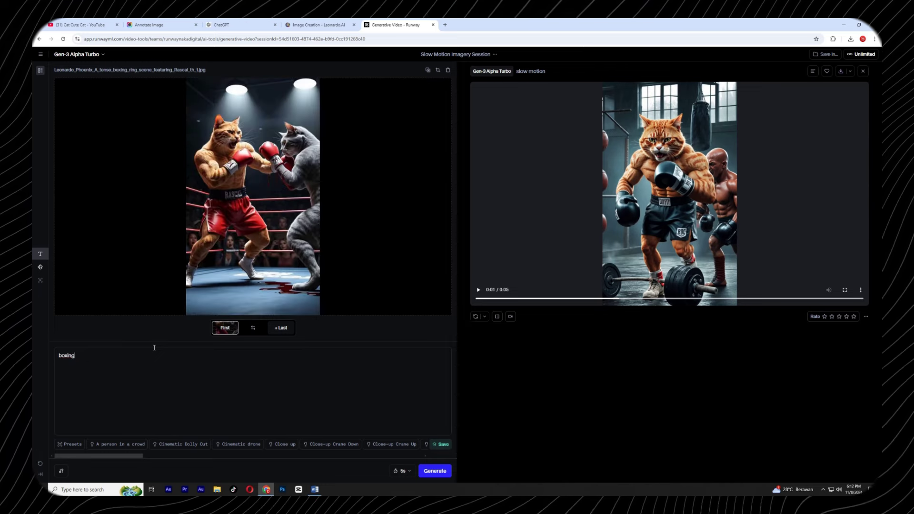
click(435, 471)
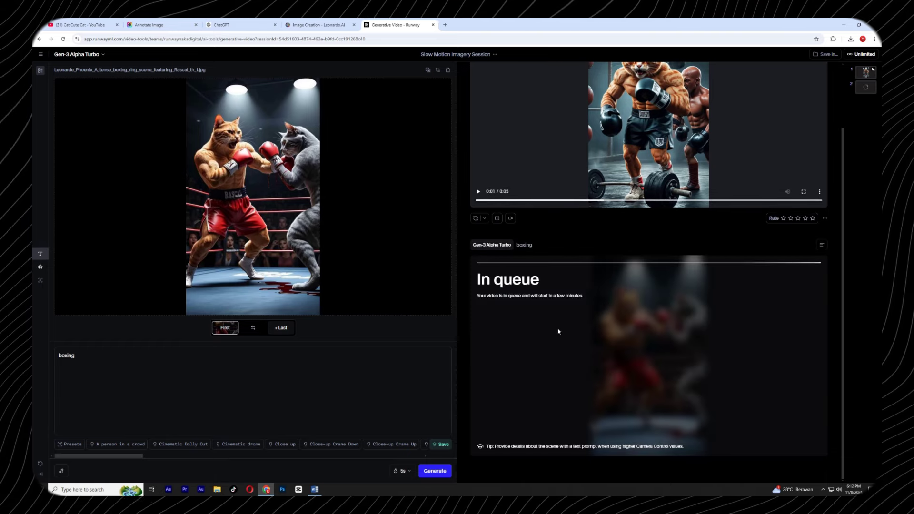
Step: Review the original story request and its boxing-cat reference image in the ChatGPT conversation
key(ctrl+3)
scroll(610, 214, up, 5)
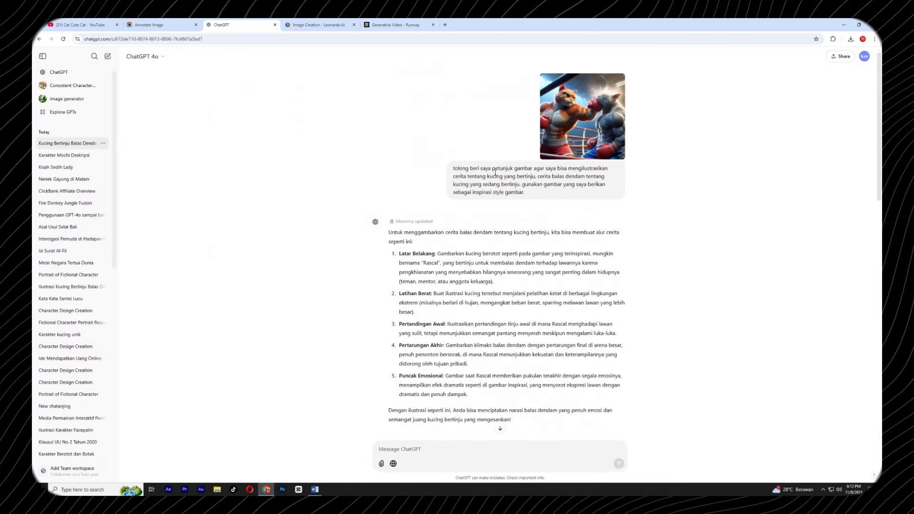
drag(453, 168, 543, 194)
click(543, 194)
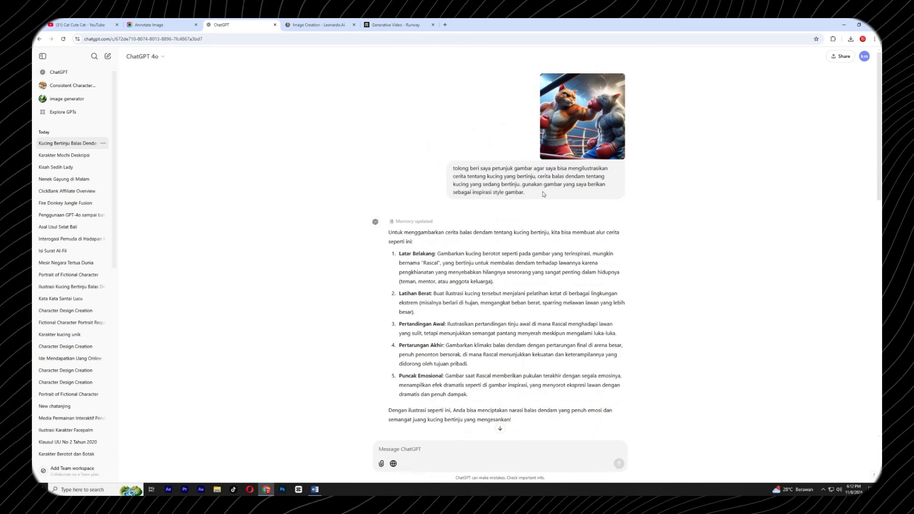
Step: Return to Runway, preview the generated "boxing" clip, and download it
click(397, 24)
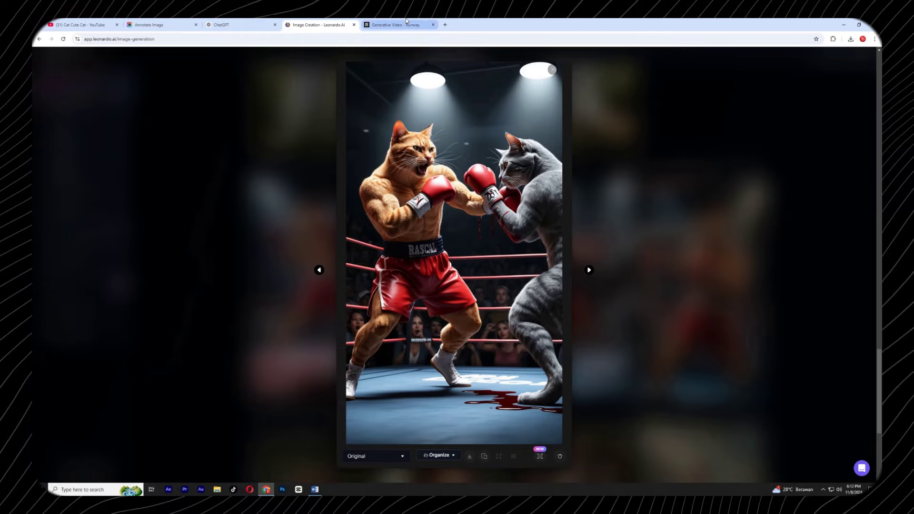
click(407, 24)
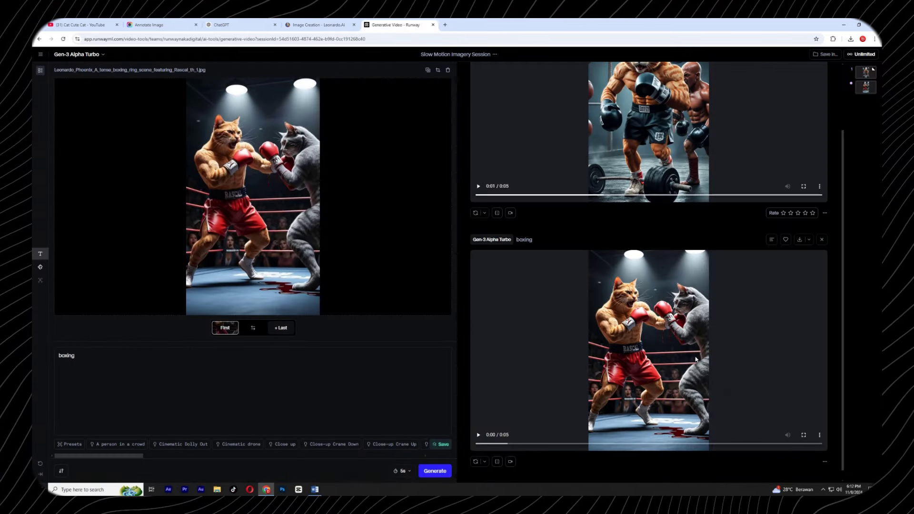
click(479, 436)
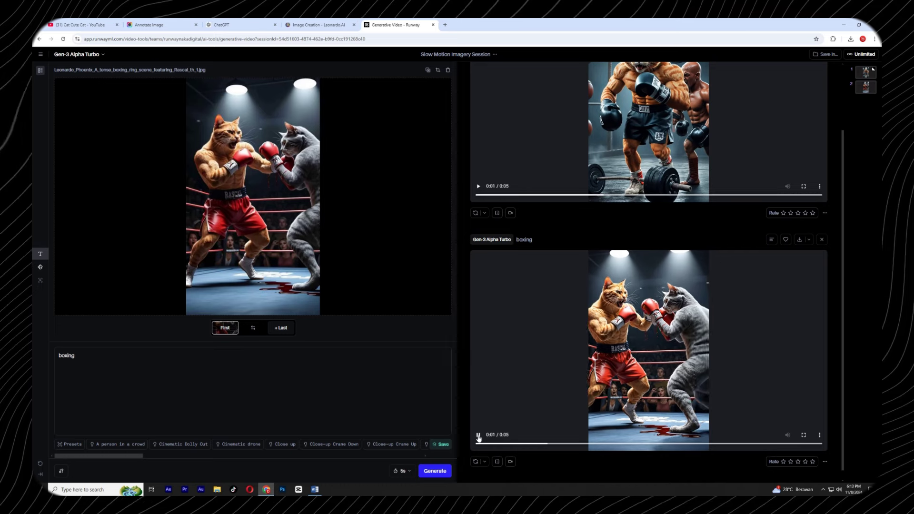
click(478, 435)
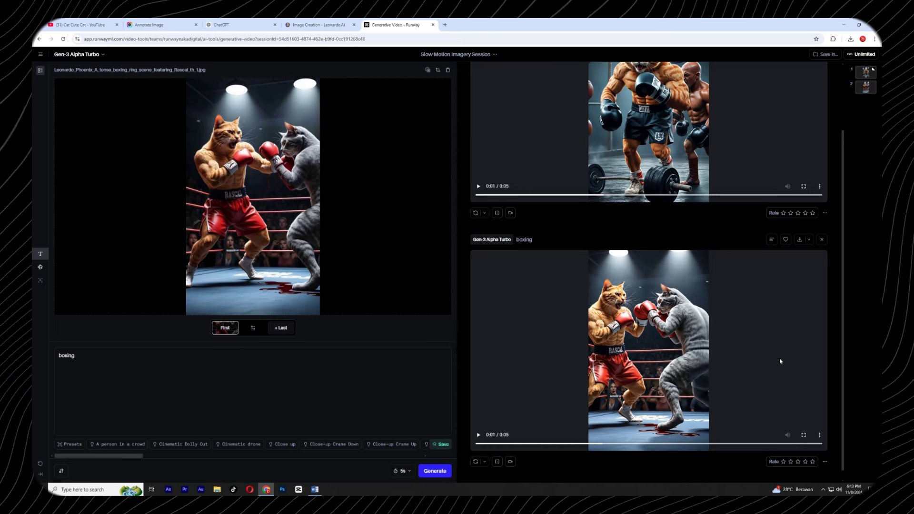
click(797, 240)
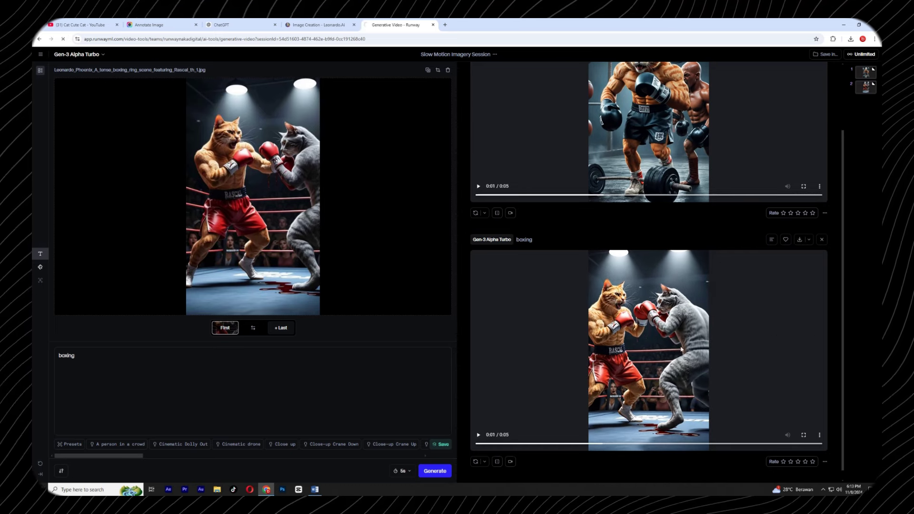
Step: Submit the "Background Training Scene" prompt in ChatGPT with "ratio 9:16" appended to generate a vertical image
click(229, 25)
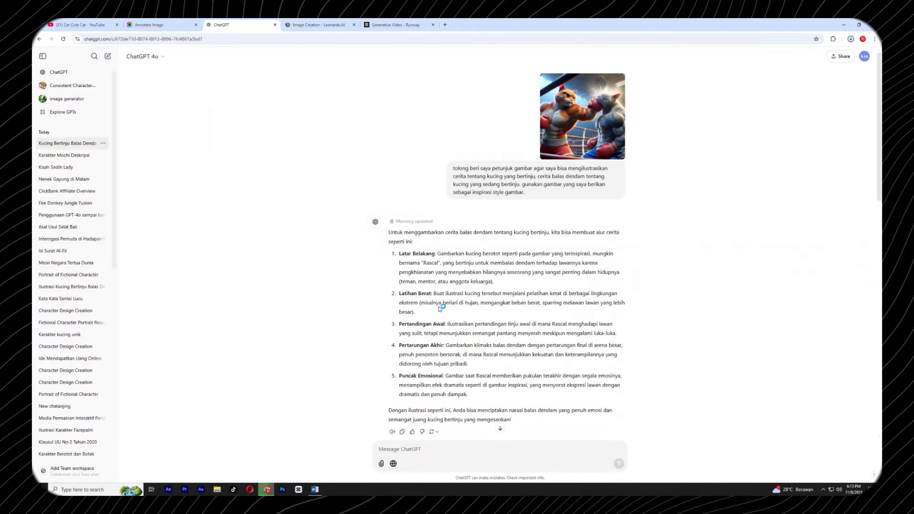
scroll(572, 264, down, 8)
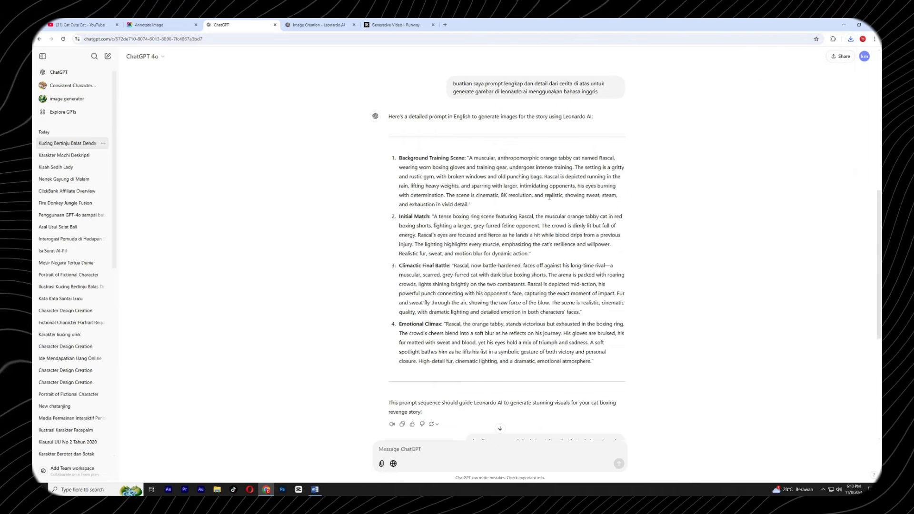
scroll(549, 197, up, 10)
scroll(618, 267, down, 12)
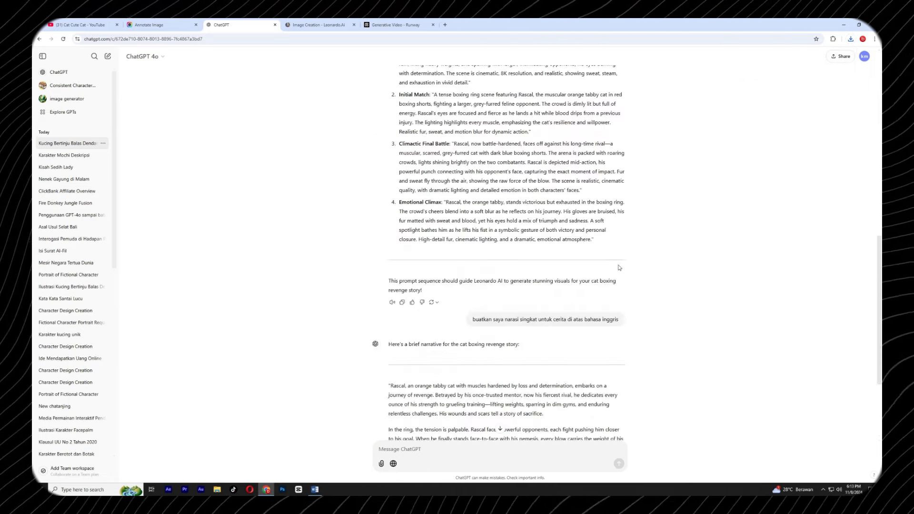
scroll(619, 267, up, 3)
drag(469, 158, 468, 204)
key(ctrl+c)
click(427, 449)
key(ctrl+v)
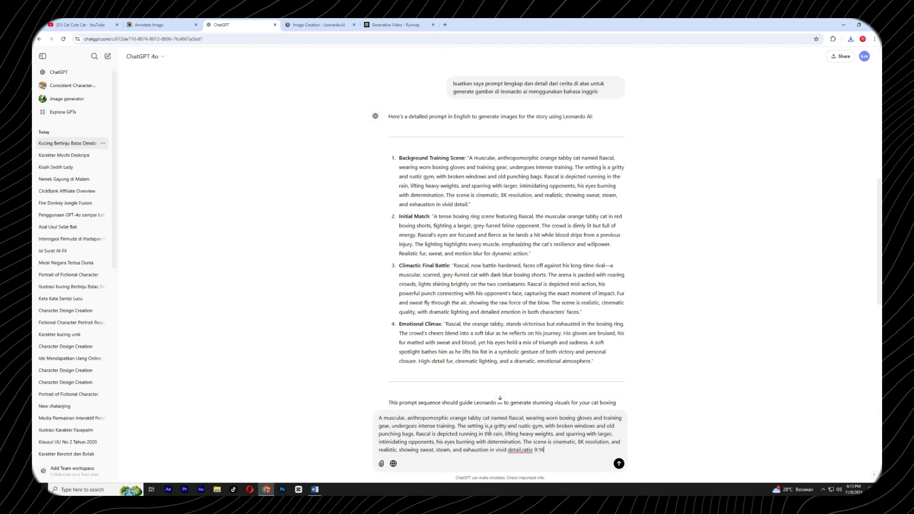
key(Return)
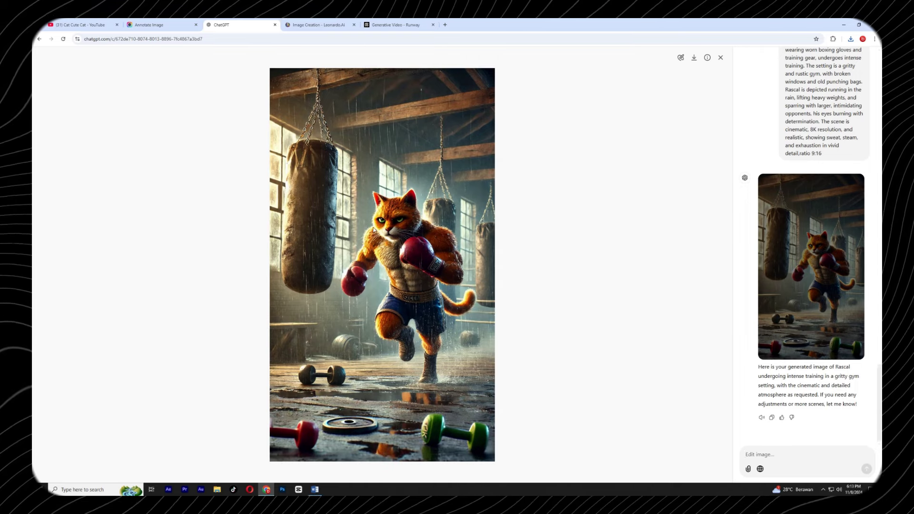
Step: Compare ChatGPT's generated gym-training cat image with the boxing ring image in Leonardo AI and the clips in Runway
click(388, 25)
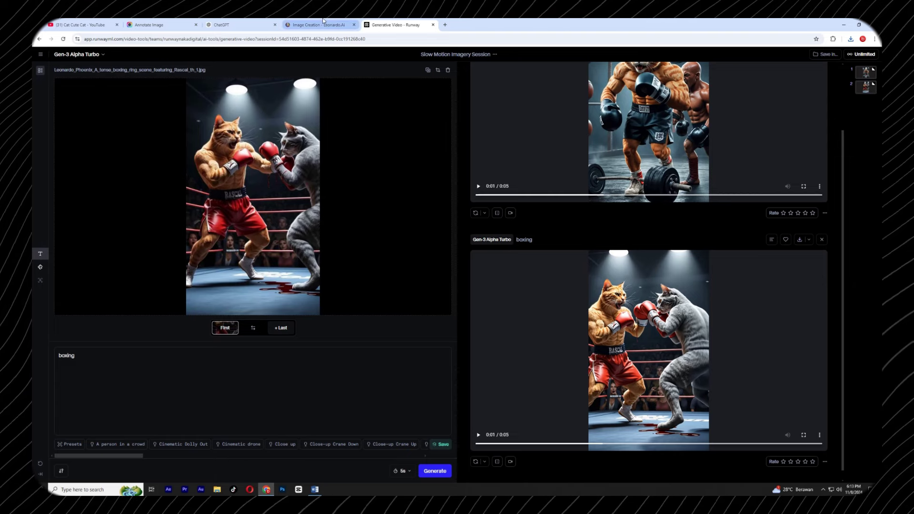
click(322, 25)
click(240, 25)
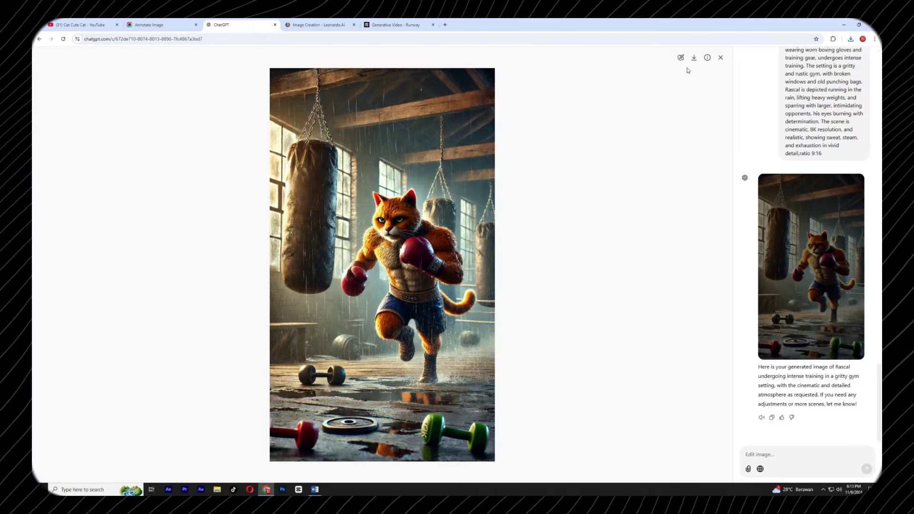
click(388, 25)
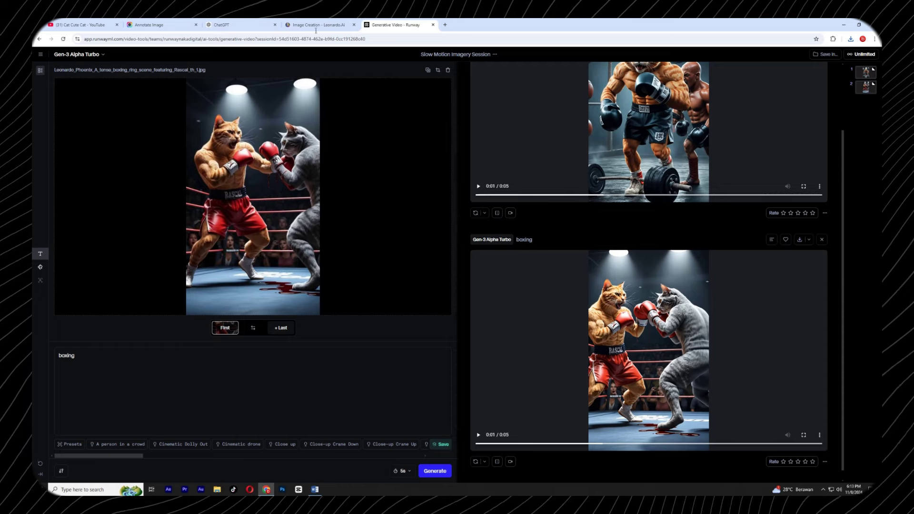
click(227, 22)
click(724, 59)
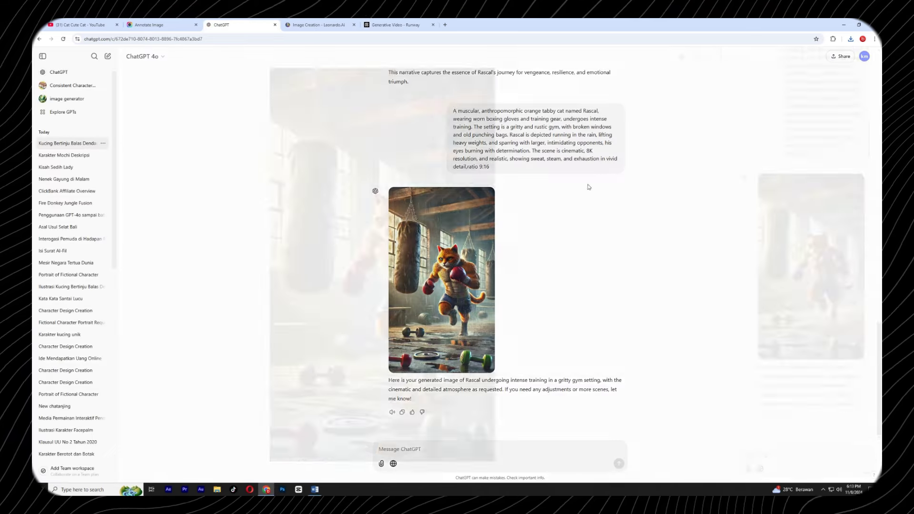
click(298, 22)
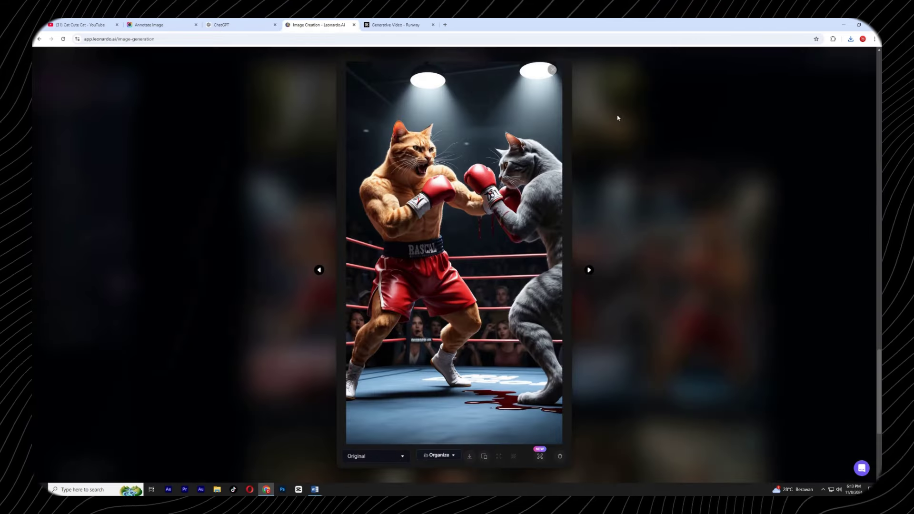
click(396, 24)
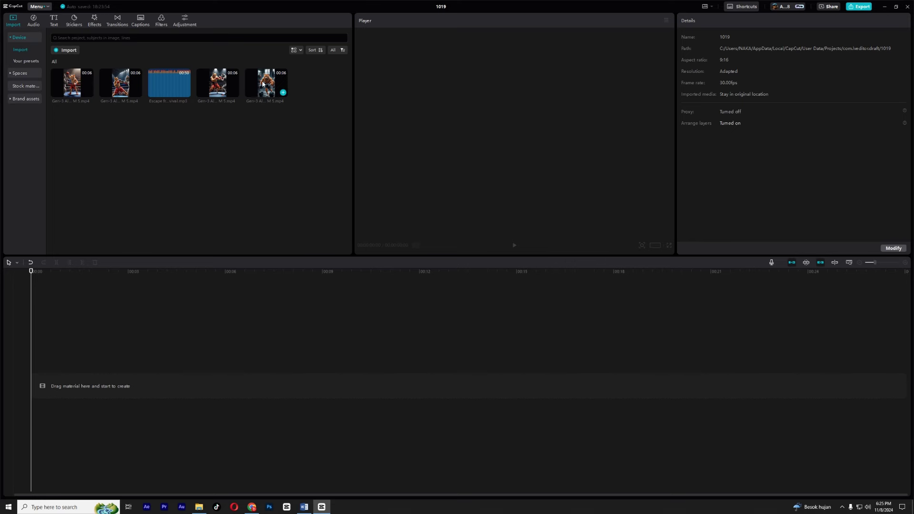
Step: Preview the imported gym training, ring fight and victory clips in CapCut's media library
click(262, 84)
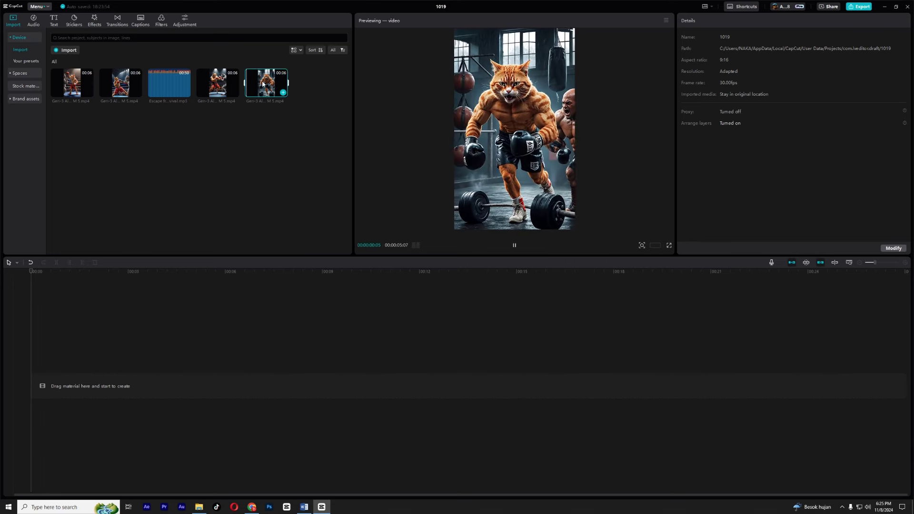
click(218, 83)
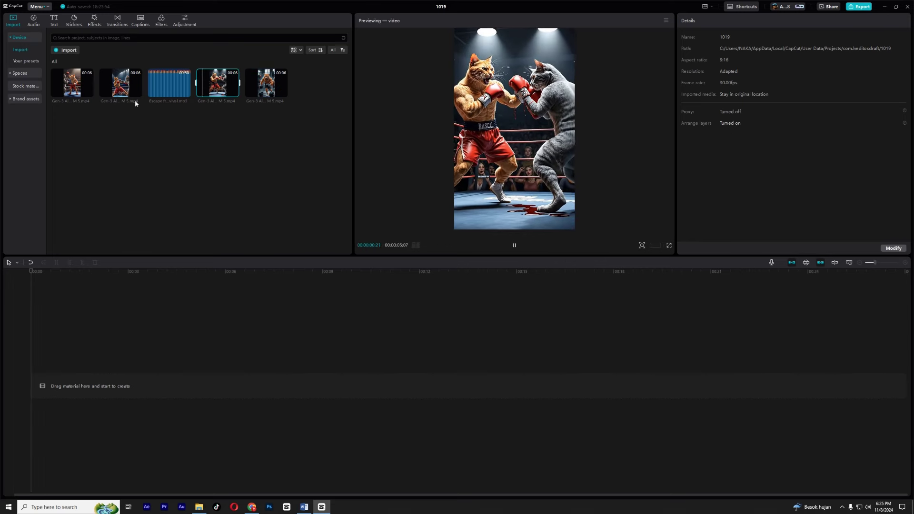
click(72, 83)
click(266, 84)
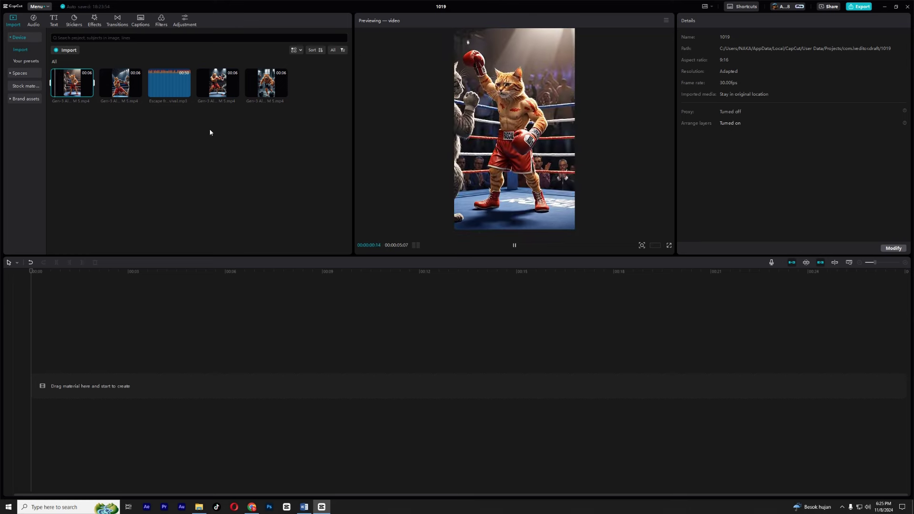
click(224, 152)
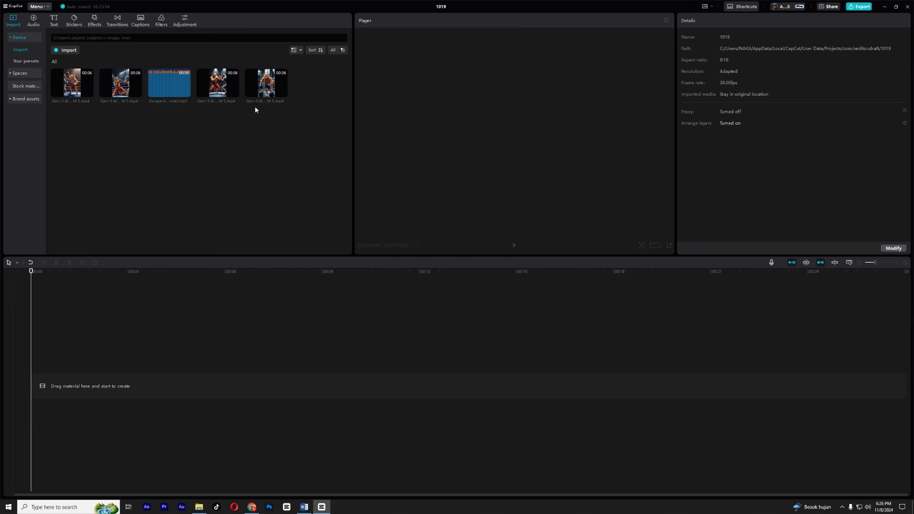
Step: Switch to the browser and review the English narrative for the cat boxing revenge story in ChatGPT
click(253, 506)
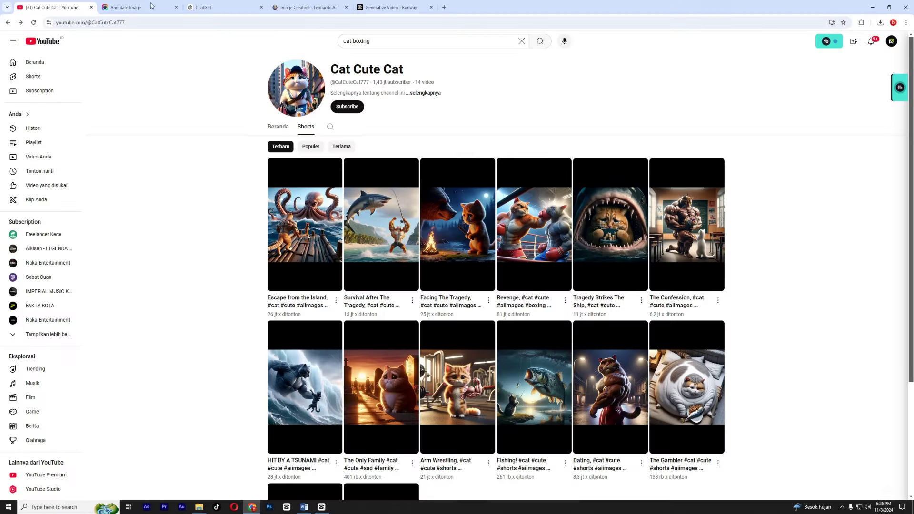
click(223, 7)
scroll(422, 286, down, 5)
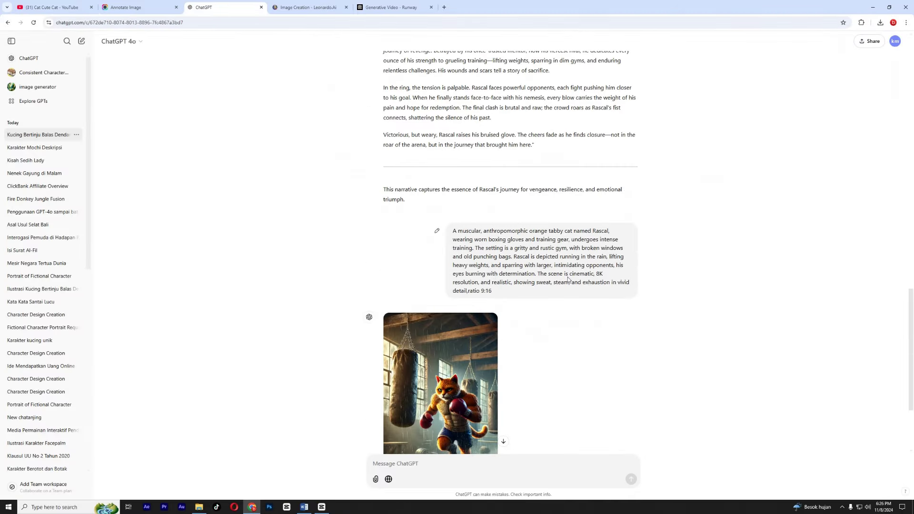
scroll(422, 286, up, 3)
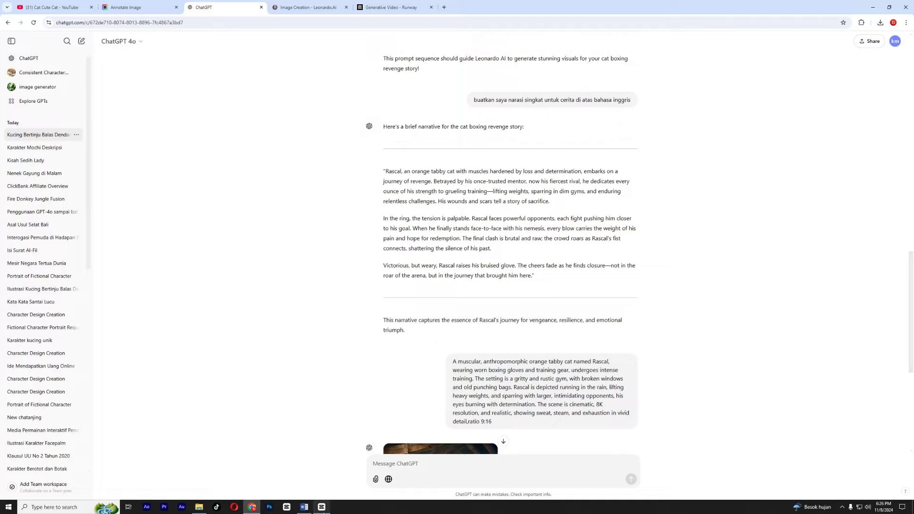
Step: Place the "Escape from the island" MP3 at the start of CapCut's timeline and check the Cat Cute Cat Shorts page on YouTube
click(322, 506)
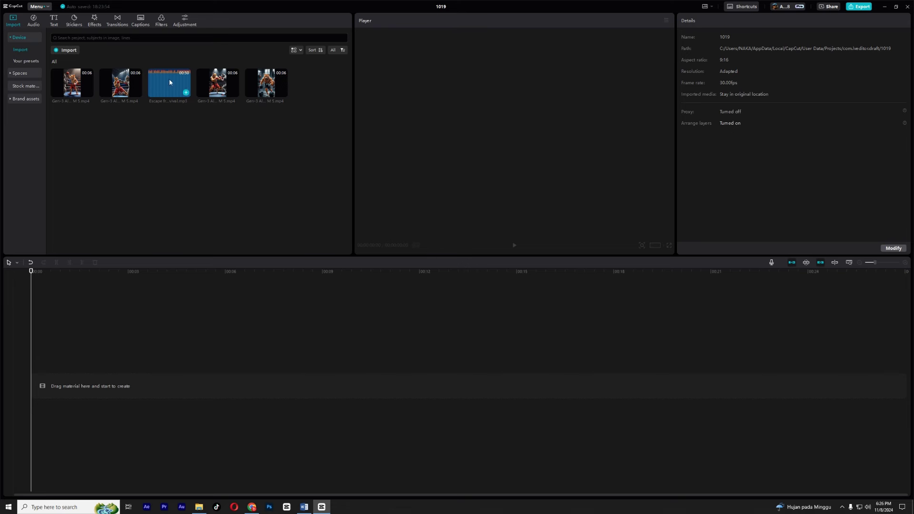
drag(169, 82, 72, 409)
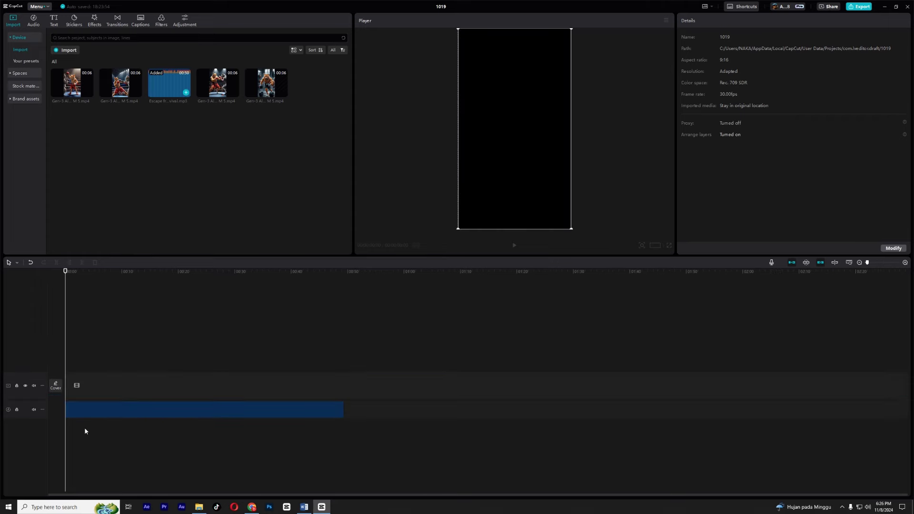
click(252, 507)
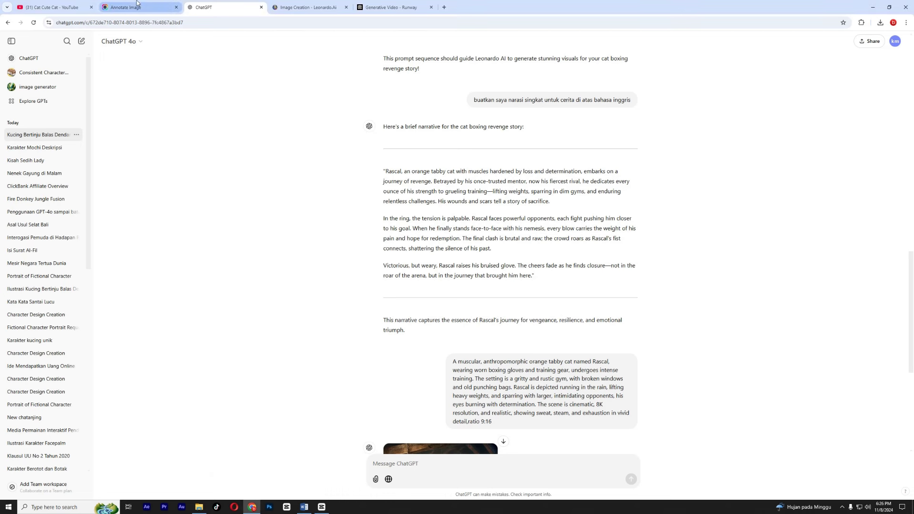
click(53, 7)
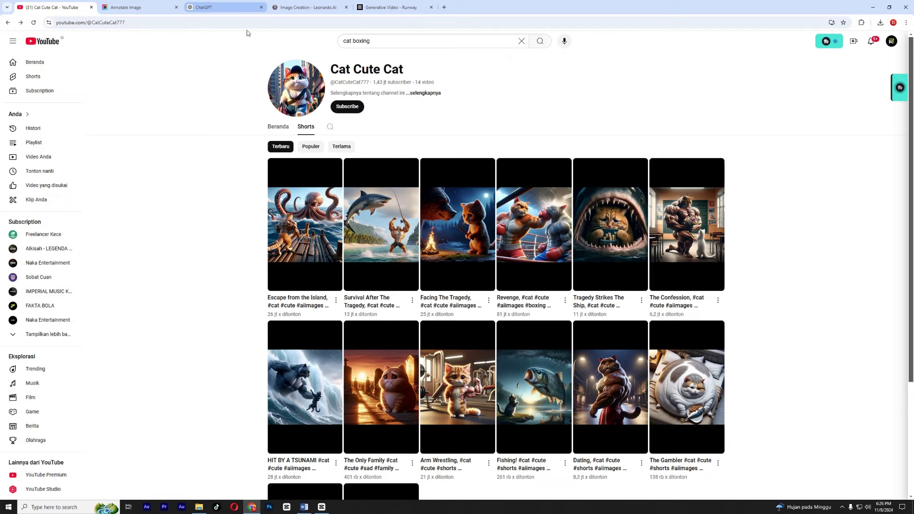
click(325, 510)
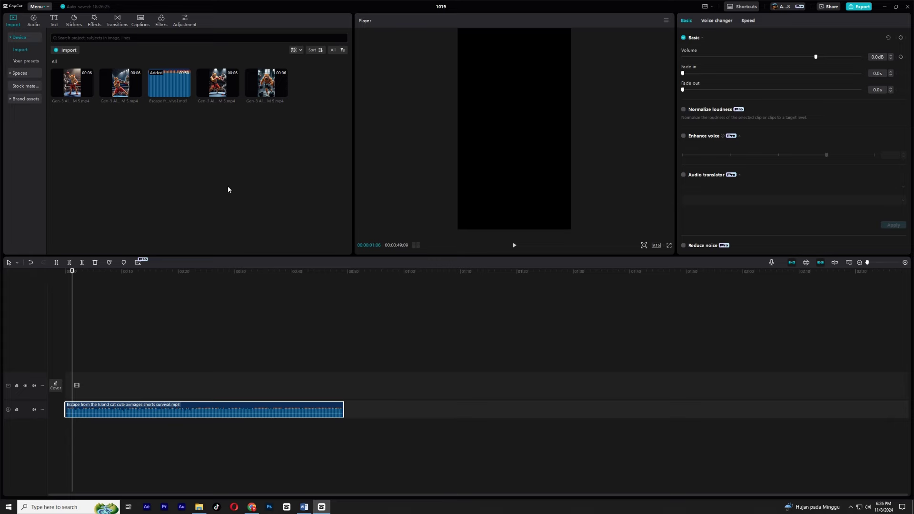
Step: Switch to ChatGPT in the browser and copy all three paragraphs of the English boxing revenge narrative
click(254, 509)
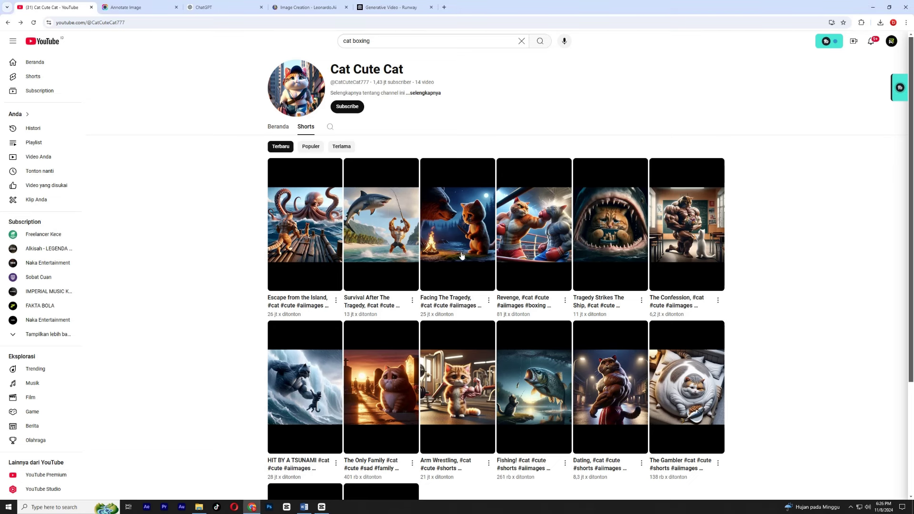
click(228, 10)
scroll(596, 331, down, 5)
scroll(585, 320, up, 5)
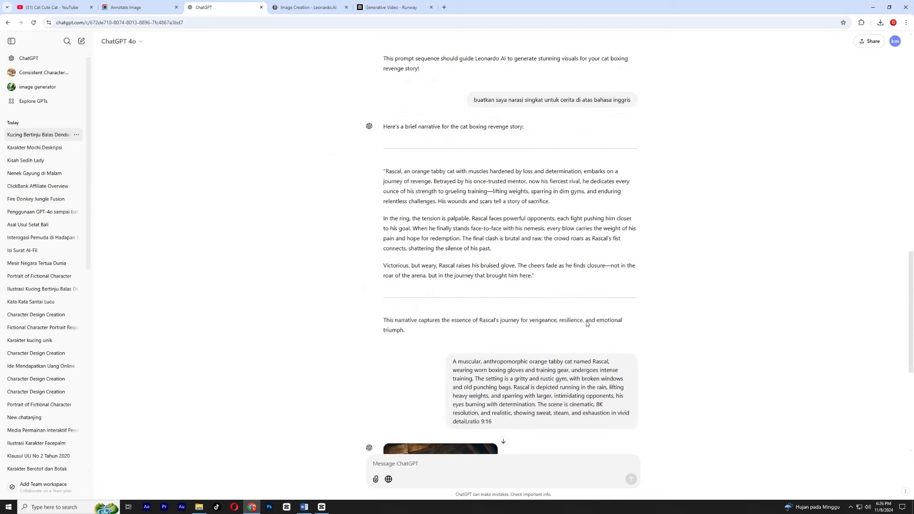
drag(402, 177, 532, 276)
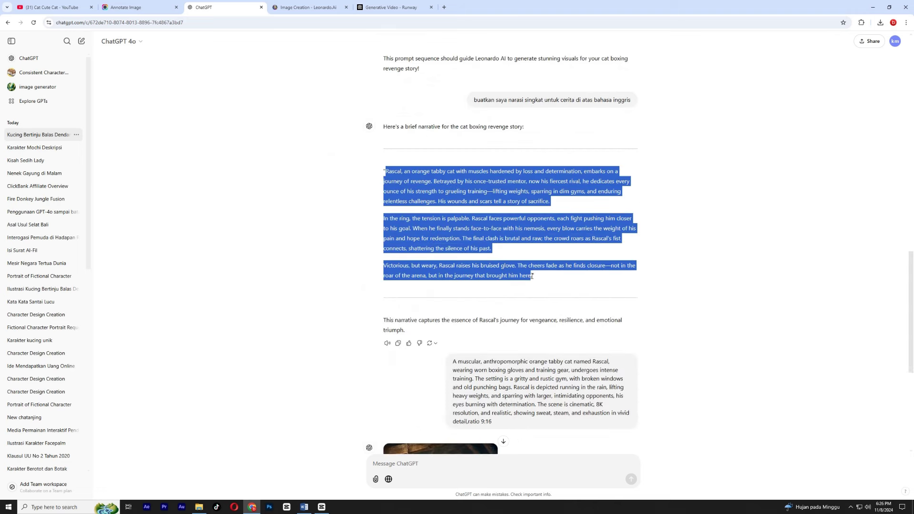
right_click(533, 276)
click(542, 280)
drag(476, 101, 632, 101)
click(599, 167)
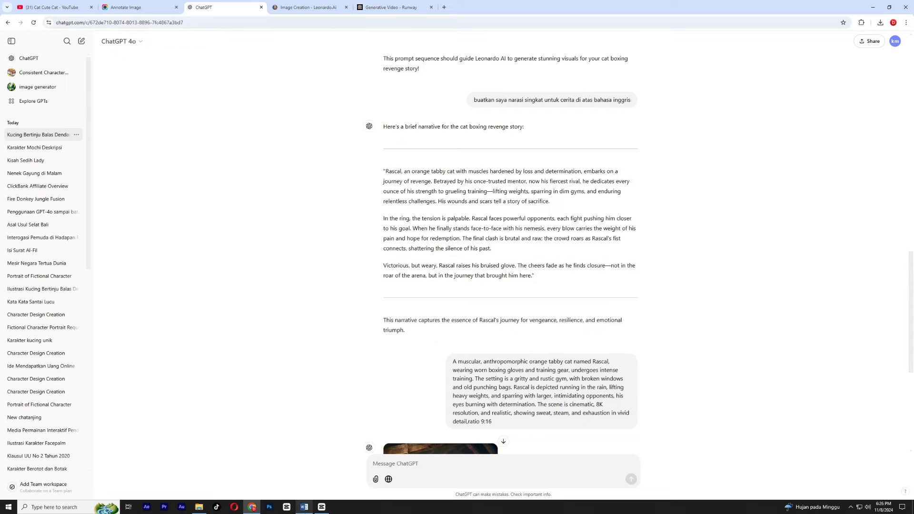
Step: Switch to CapCut, add a default text clip to the timeline and replace its text with the copied narrative
click(315, 510)
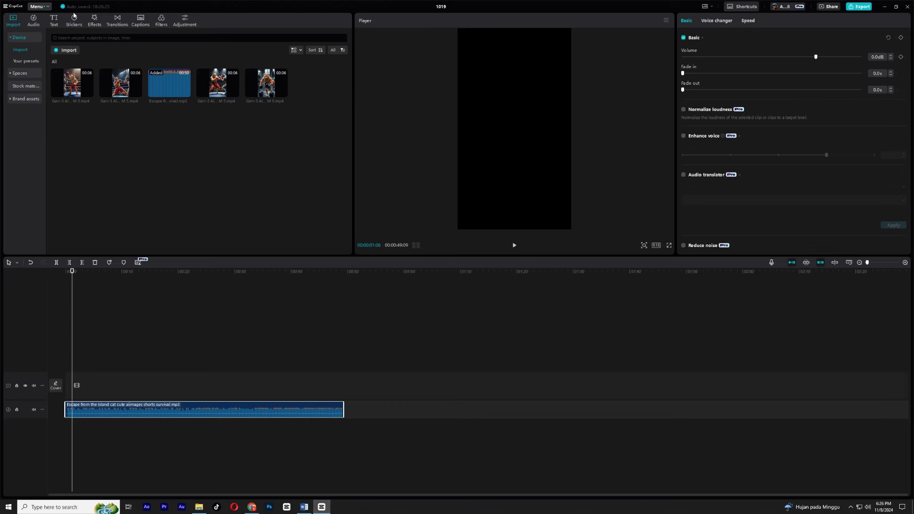
click(54, 21)
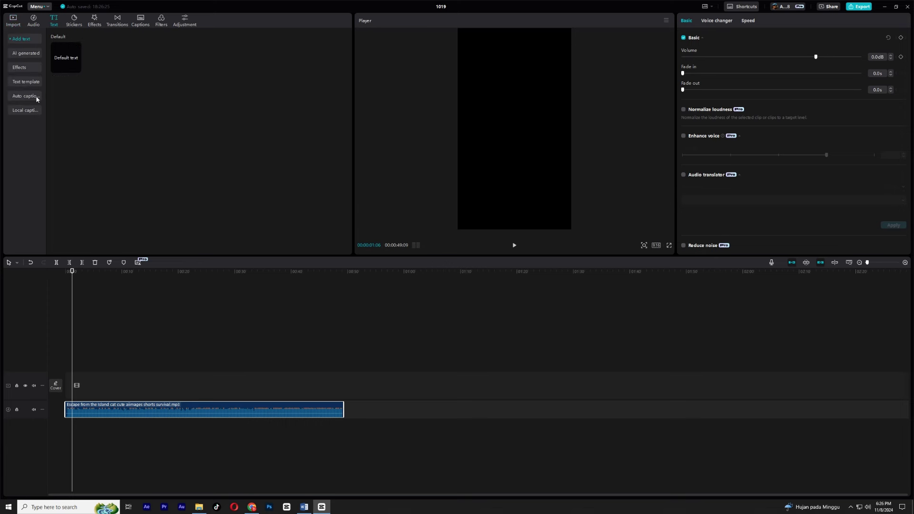
click(76, 68)
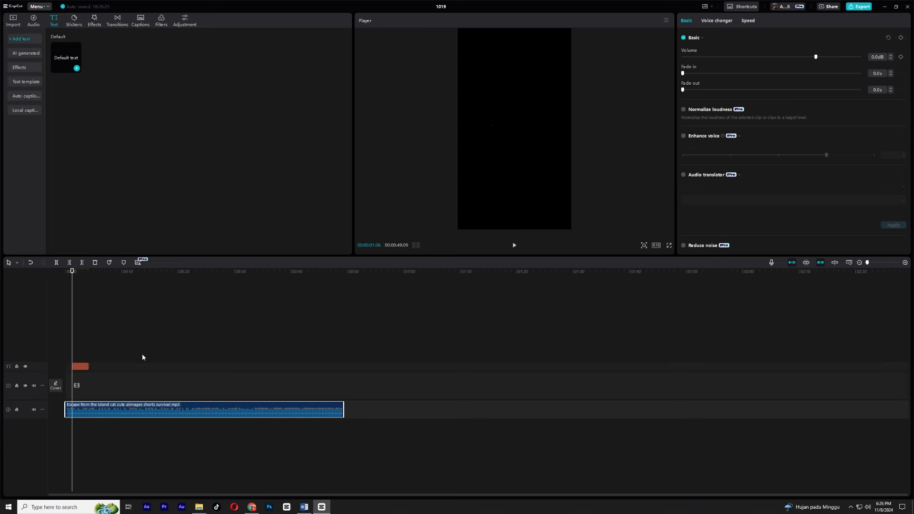
click(80, 368)
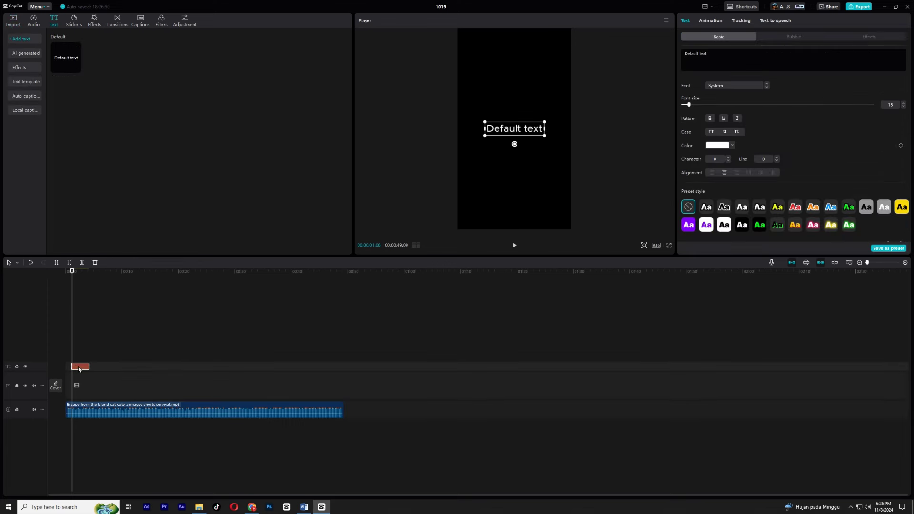
click(694, 52)
key(ctrl+v)
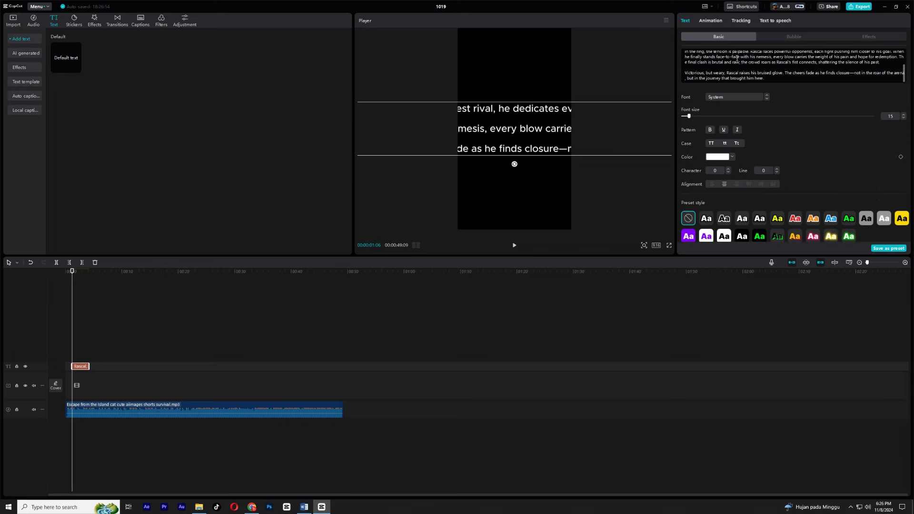
Step: Try the Excited Male and Trailer Announcer text-to-speech voices on the full narrative
click(784, 22)
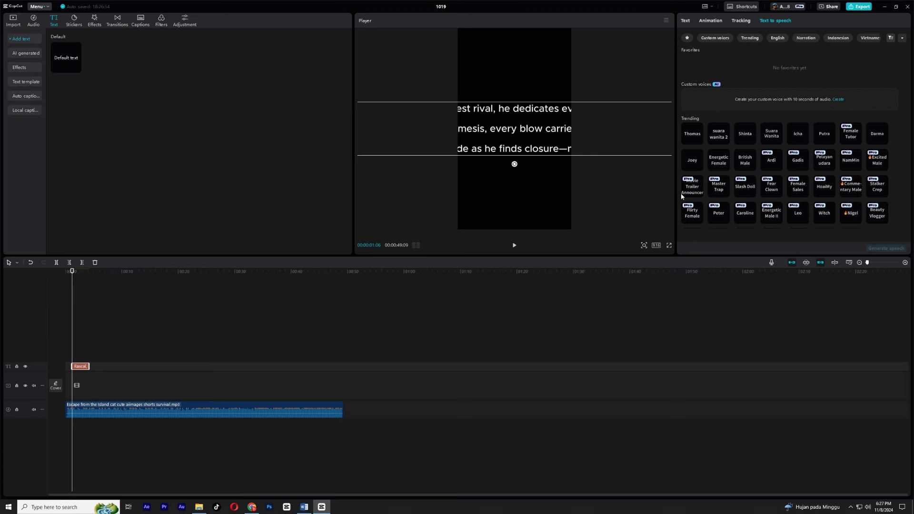
click(880, 162)
click(693, 194)
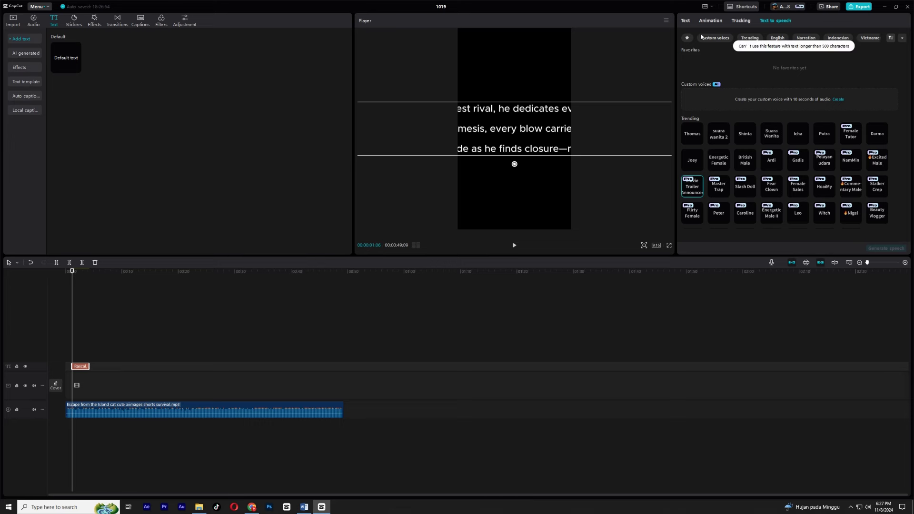
Step: Copy only the narrative's first paragraph from ChatGPT and replace the CapCut text clip's content with it
click(252, 506)
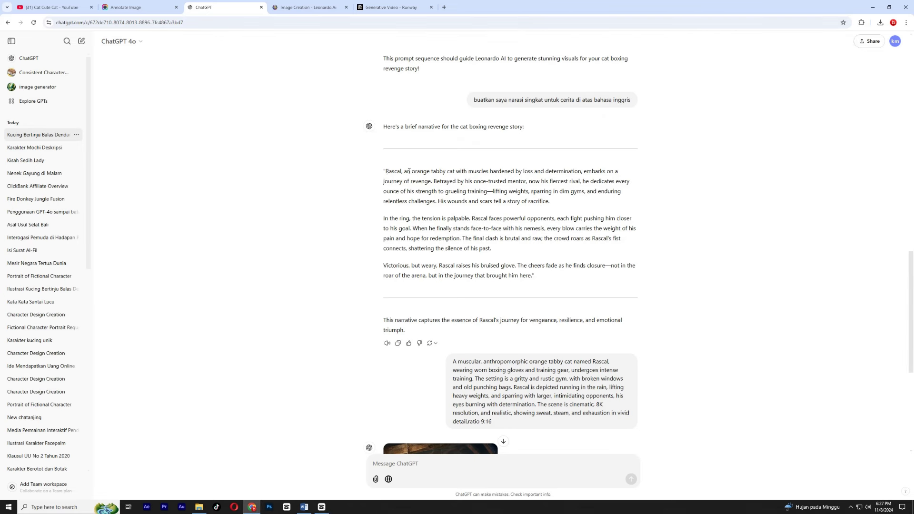
drag(386, 171, 546, 205)
right_click(550, 204)
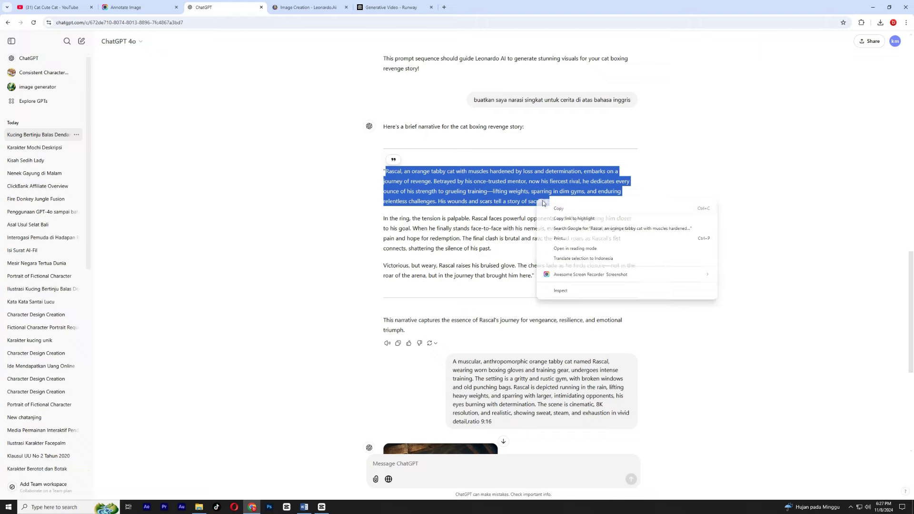
click(562, 207)
click(322, 507)
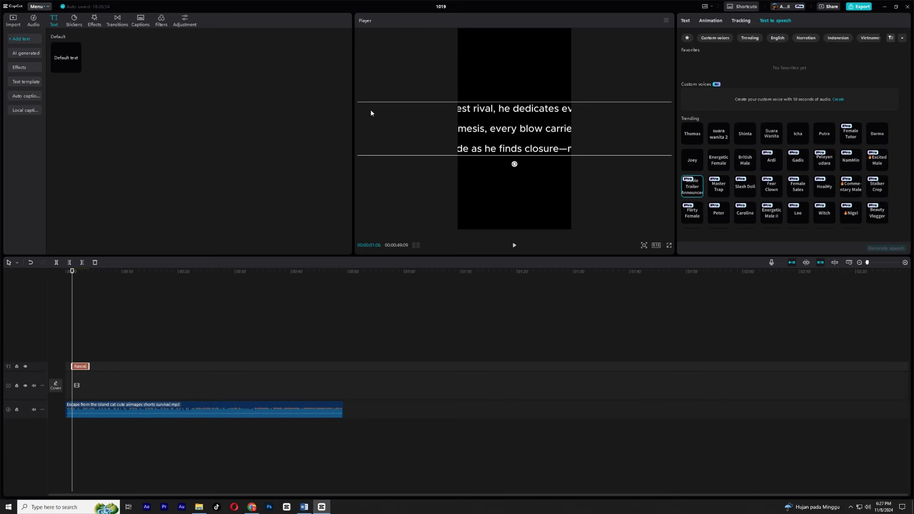
click(686, 21)
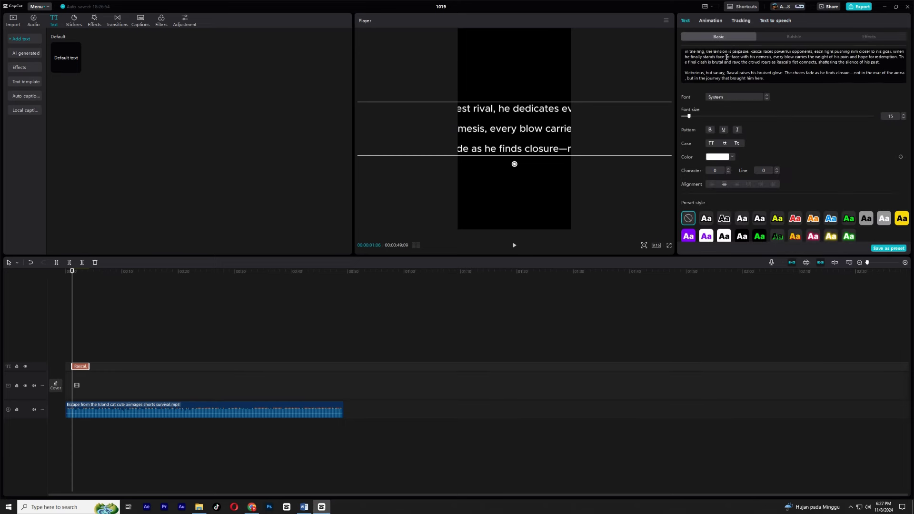
key(ctrl+a)
key(ctrl+v)
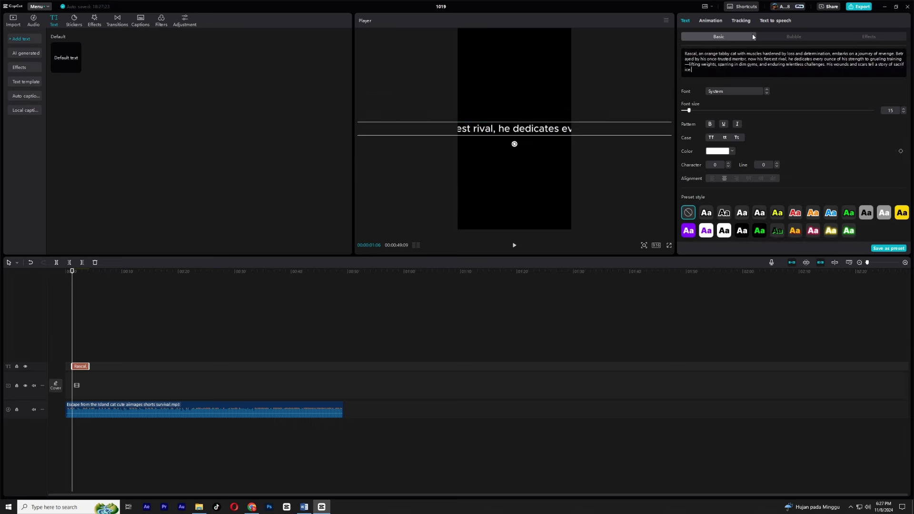
Step: Compare the Excited Male, Trailer Announcer and Commentary Male voices, and generate the speech with Excited Male
click(776, 21)
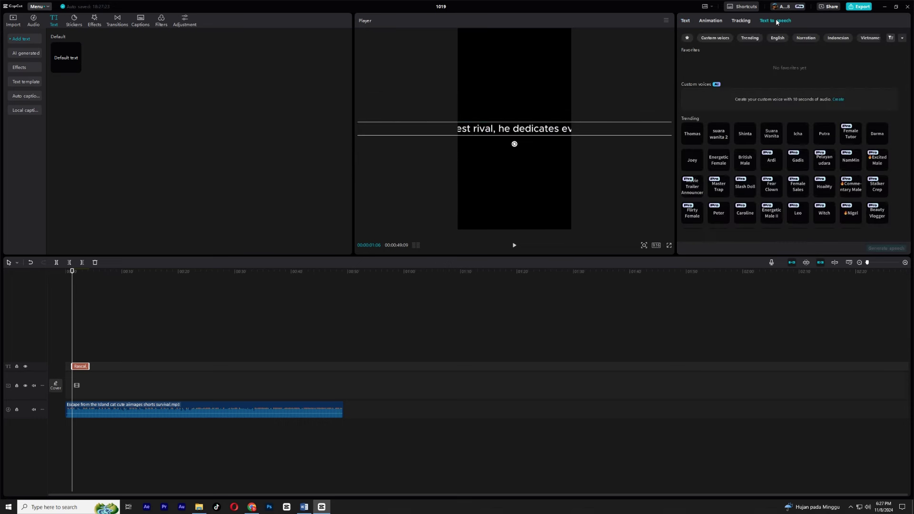
click(880, 162)
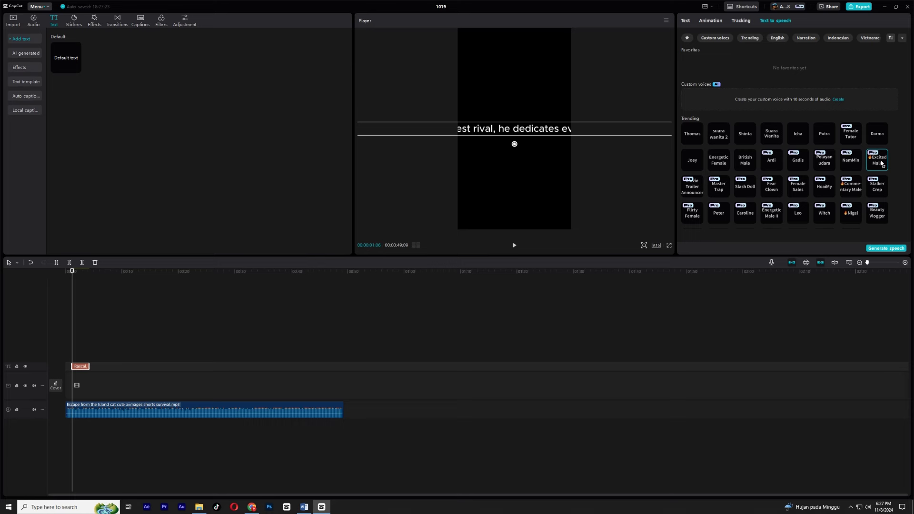
click(693, 192)
click(879, 162)
click(852, 190)
click(874, 165)
click(886, 248)
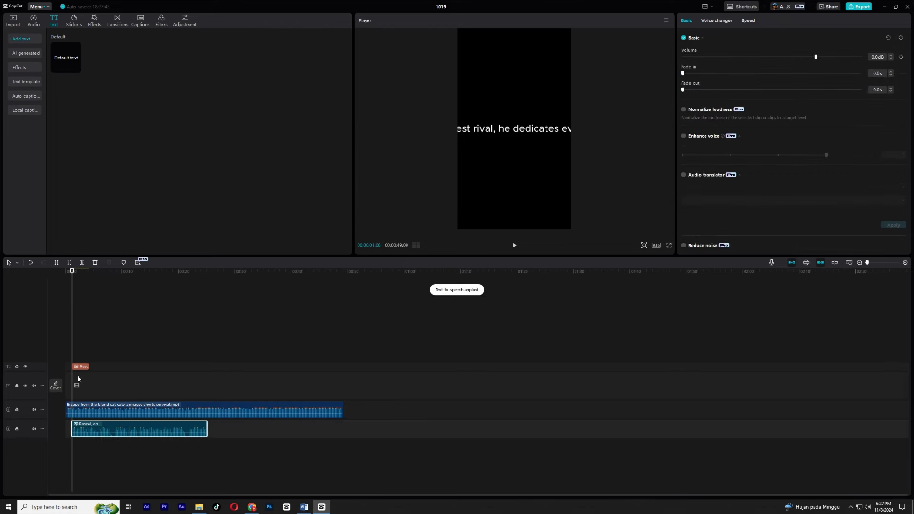
Step: Delete the narration's text clip, move the generated speech to the timeline's start and play the opening
click(80, 367)
key(Delete)
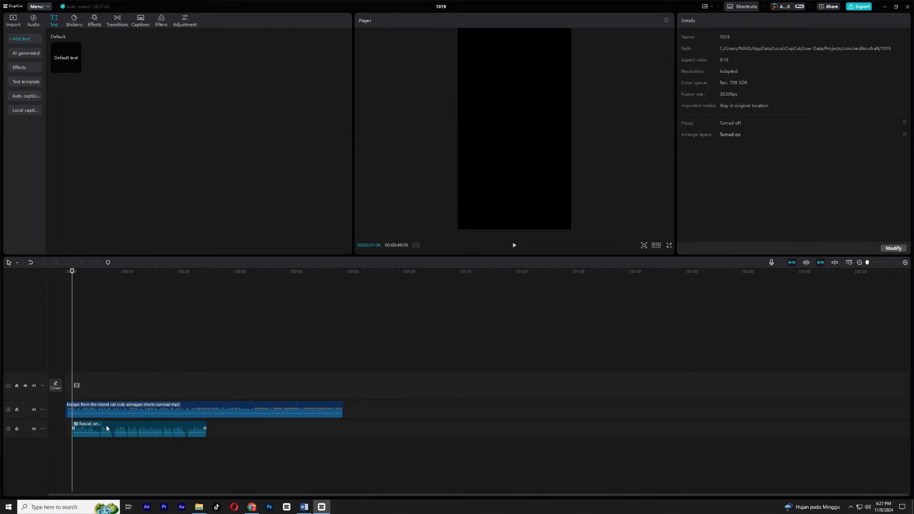
drag(72, 276, 67, 276)
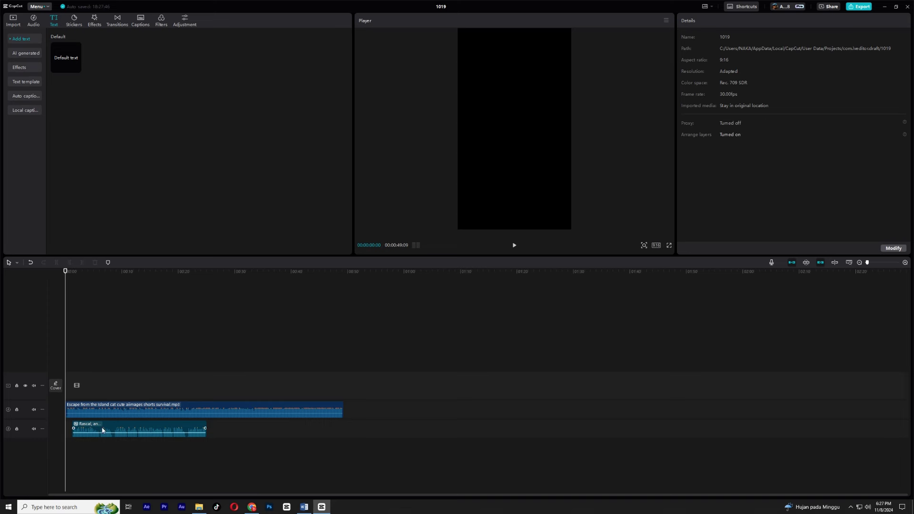
click(102, 430)
key(space)
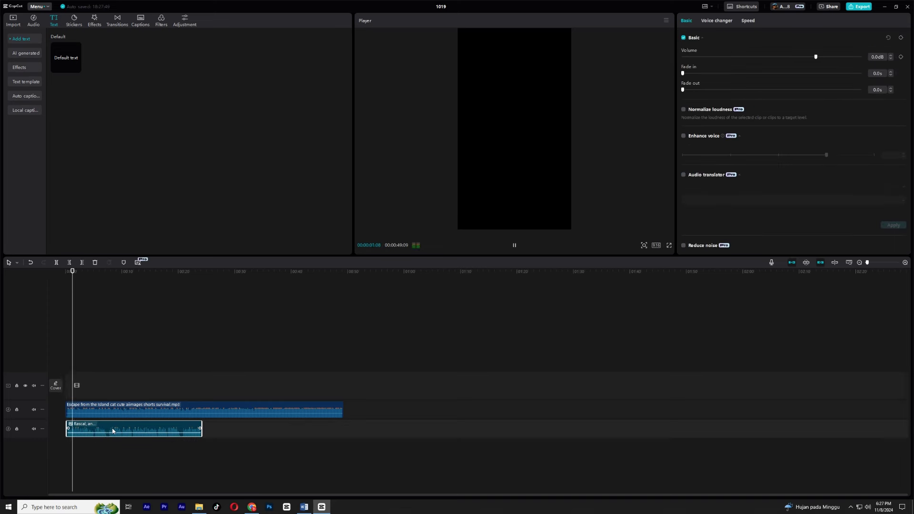
key(space)
Step: Lower the "Escape from the island" music volume to -7.7 dB and replay the mix from the start
click(132, 412)
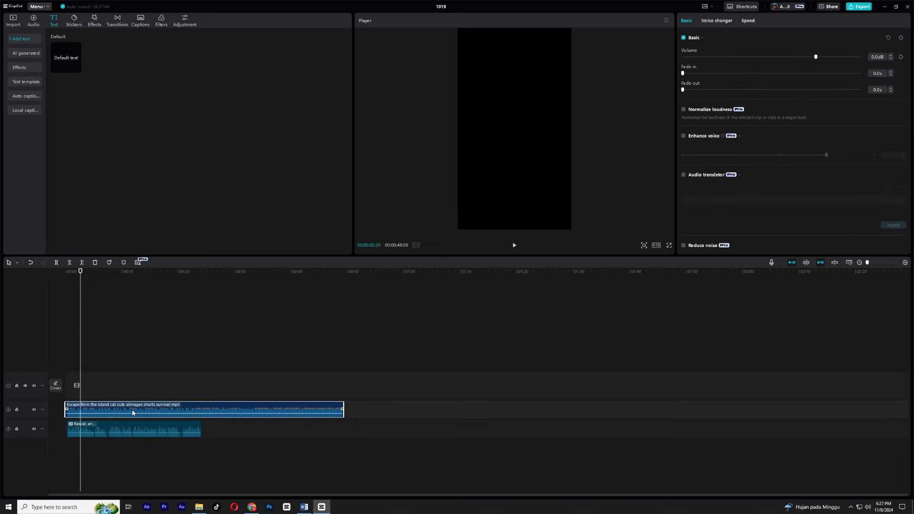
drag(812, 57, 791, 57)
key(space)
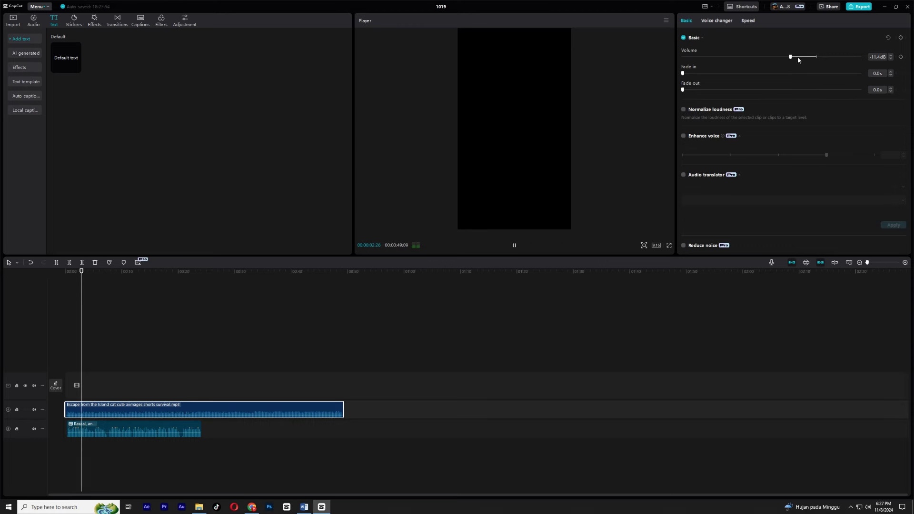
click(799, 57)
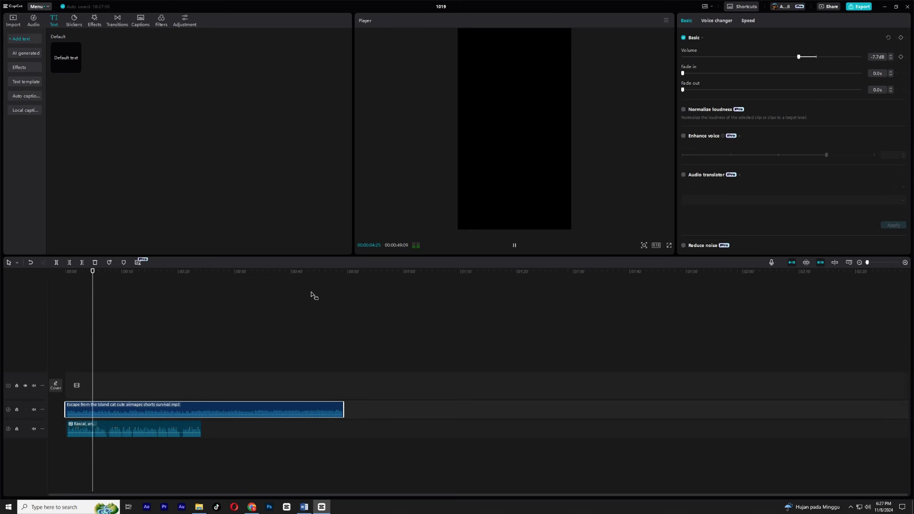
drag(96, 276, 35, 280)
key(space)
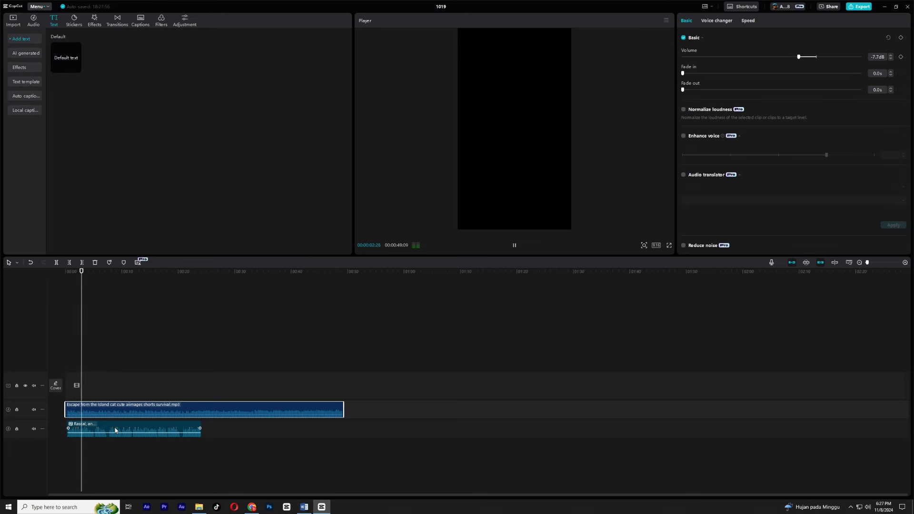
Step: Raise the generated narration's volume to 4.7 dB and listen to the mix from the start
click(114, 430)
click(826, 57)
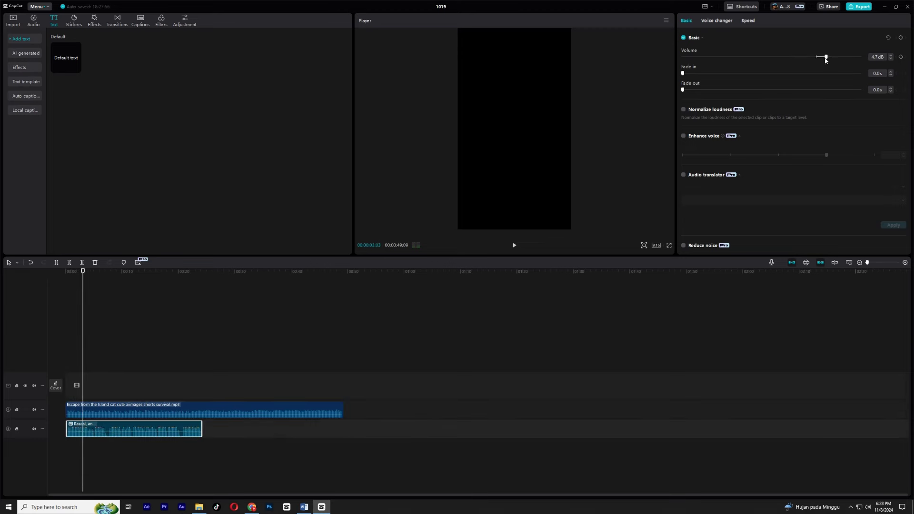
click(66, 271)
key(space)
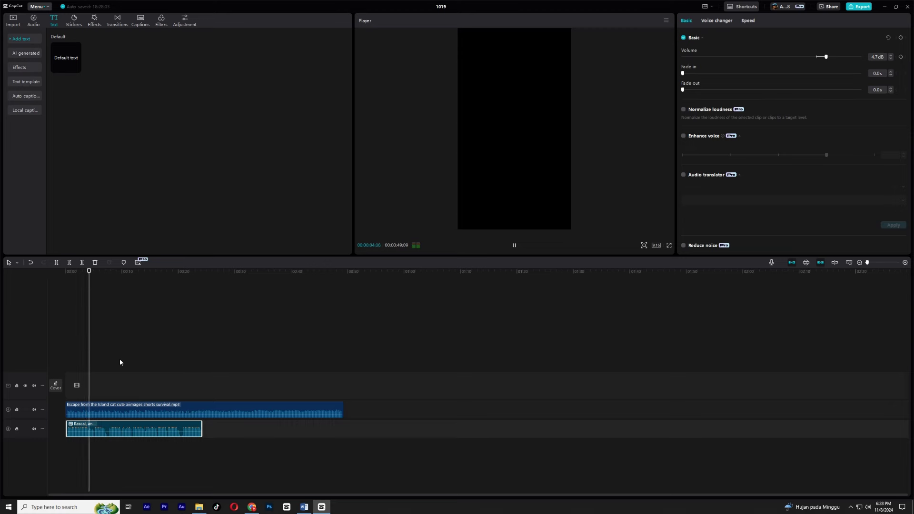
key(space)
Step: Lower the "Escape from the island" music volume to -12.4 dB and play the mix to check it
click(205, 410)
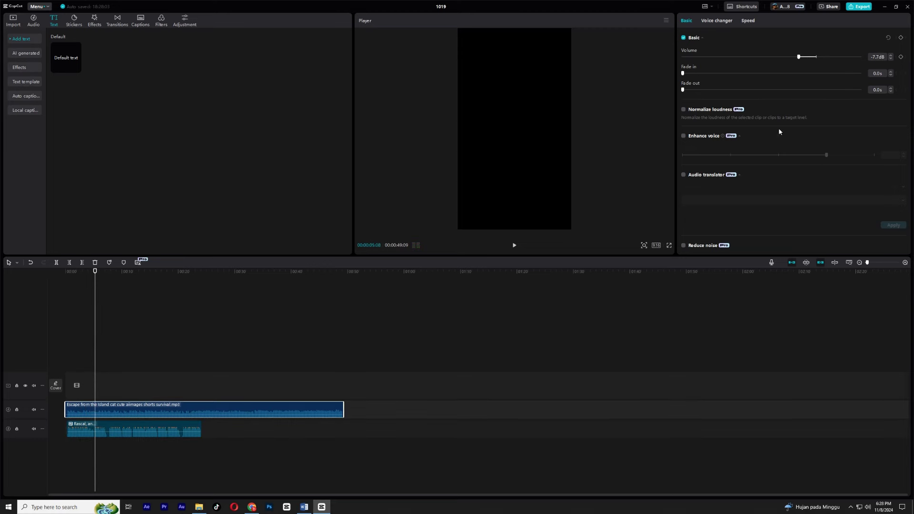
drag(798, 57, 792, 57)
key(space)
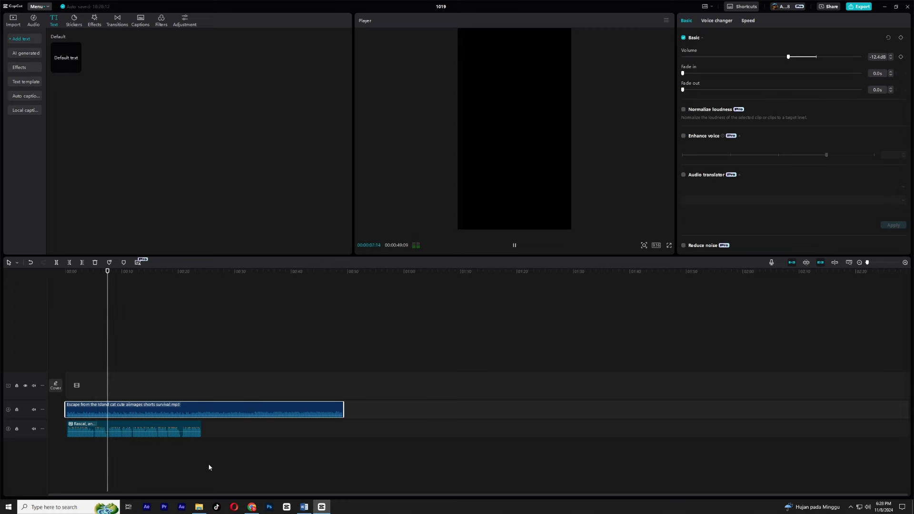
key(space)
Step: Place the four cat video clips back to back from the timeline's start, gym training first, and check the ring fight frame
key(Home)
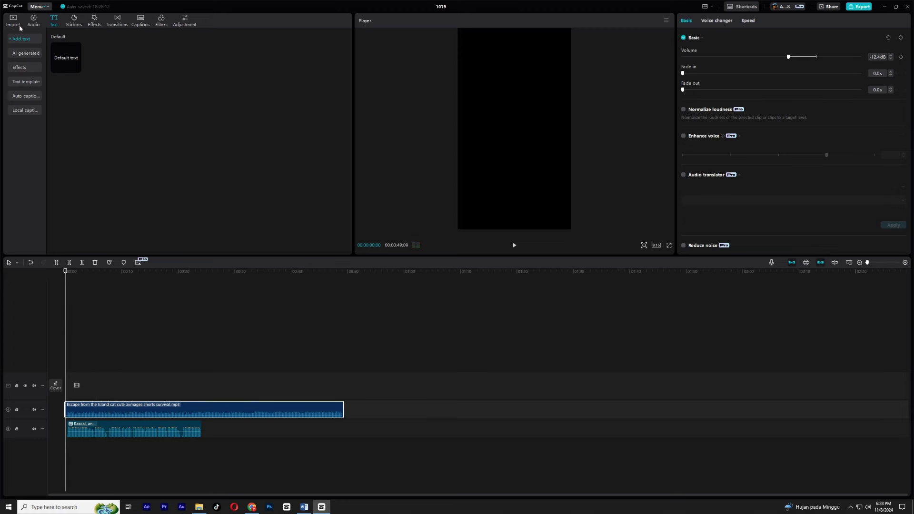
click(14, 21)
drag(262, 83, 84, 391)
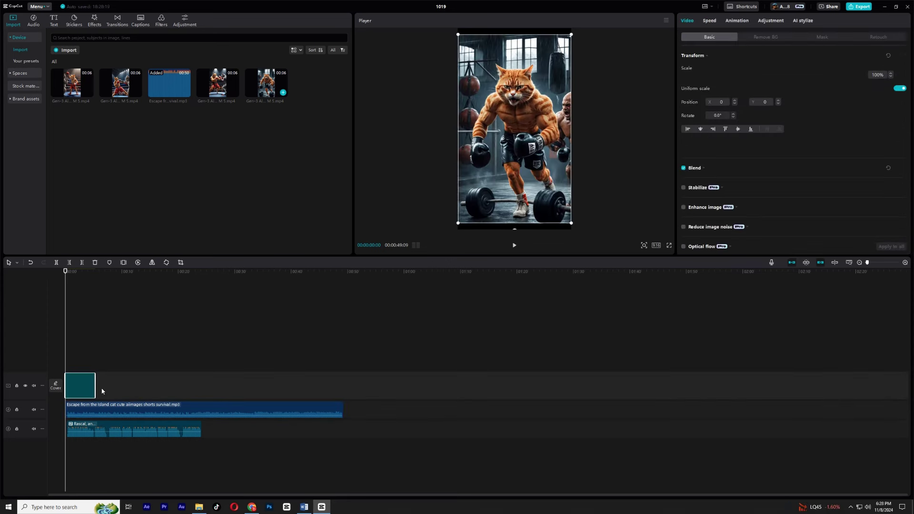
click(235, 93)
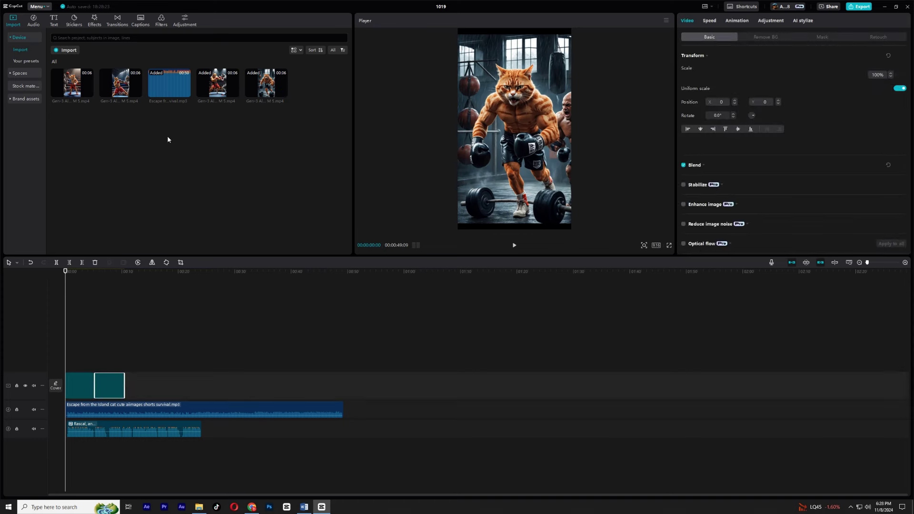
drag(121, 84, 144, 396)
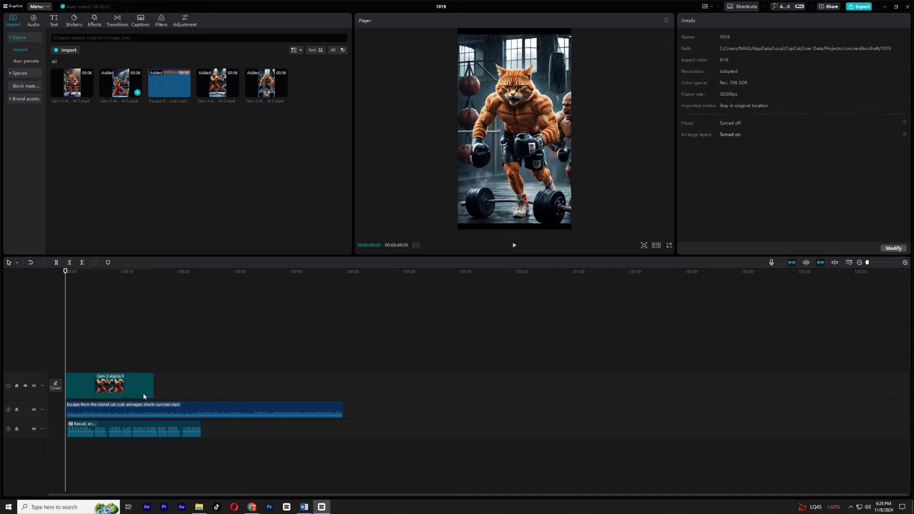
drag(74, 85, 155, 388)
click(111, 274)
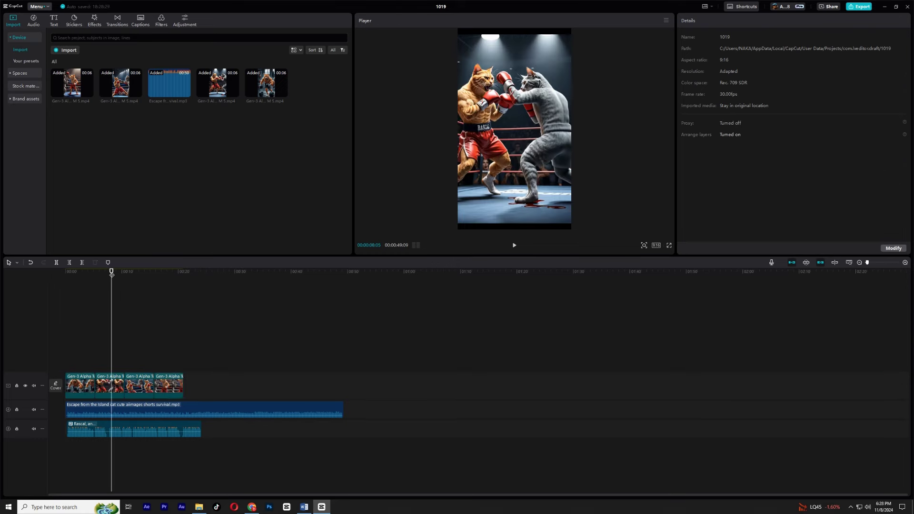
Step: Play the assembled video from the start, then check the frames around the gym training and first ring fight clips
drag(111, 273, 33, 275)
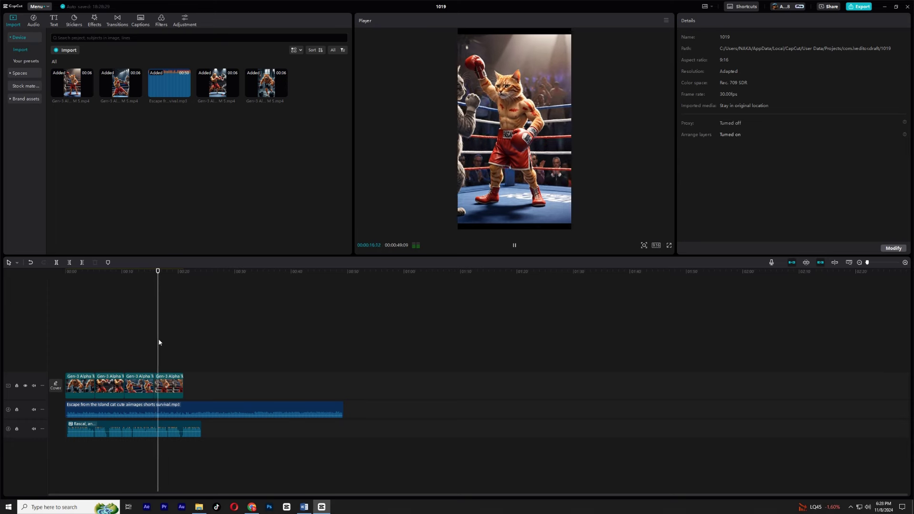
key(space)
drag(162, 275, 84, 279)
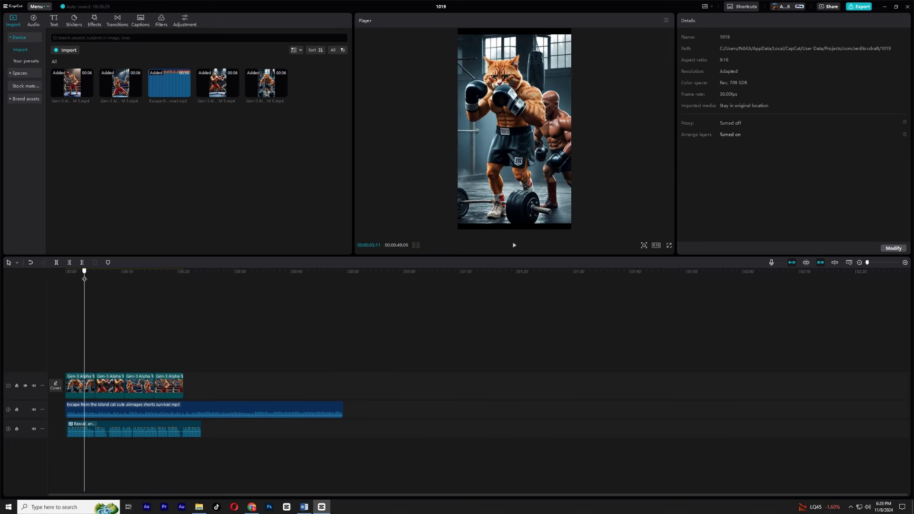
mouse_move(84, 279)
mouse_down()
mouse_move(75, 278)
mouse_move(98, 277)
mouse_up()
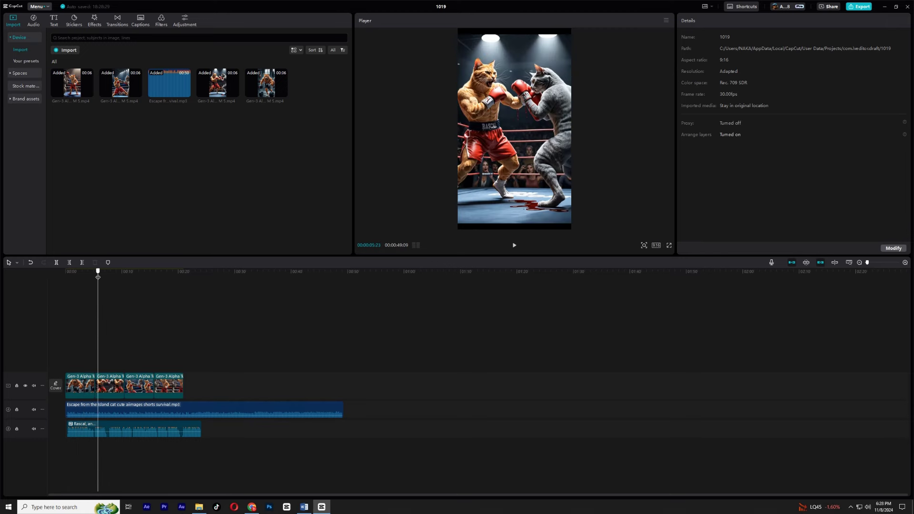
drag(96, 276, 85, 272)
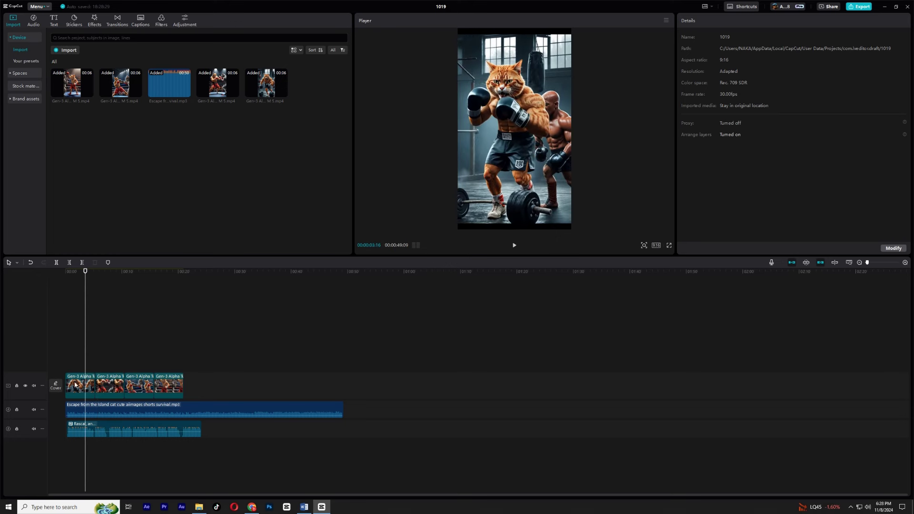
Step: Scale up each of the four cat video clips slightly so they fill the vertical frame without black bars
click(93, 381)
drag(721, 75, 721, 77)
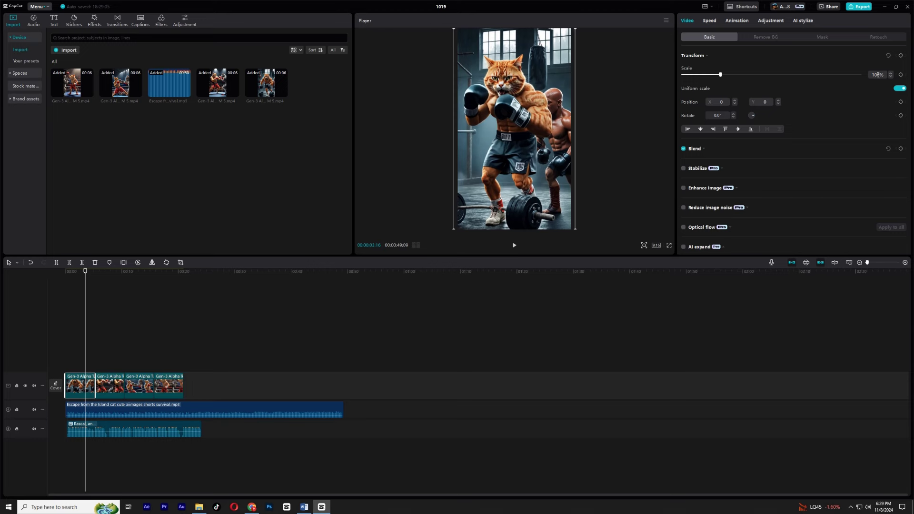
key(Return)
click(110, 388)
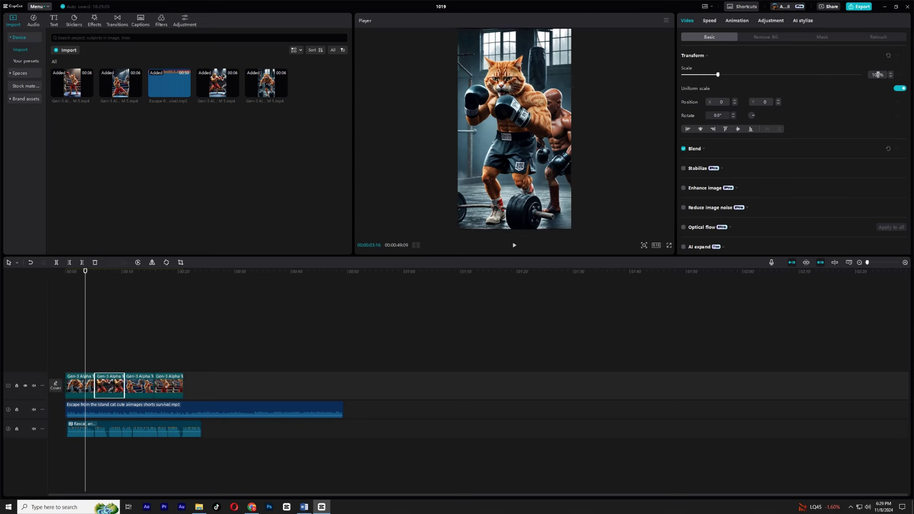
click(144, 387)
click(139, 291)
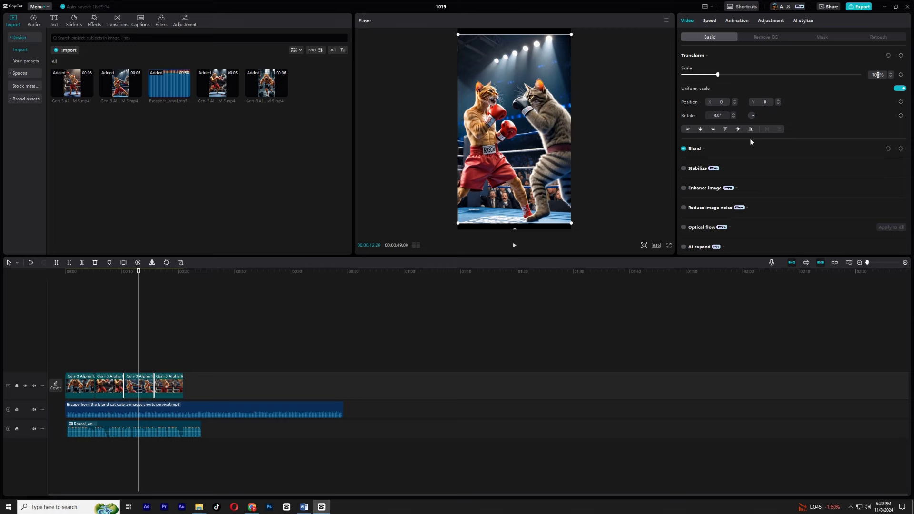
click(163, 333)
click(172, 381)
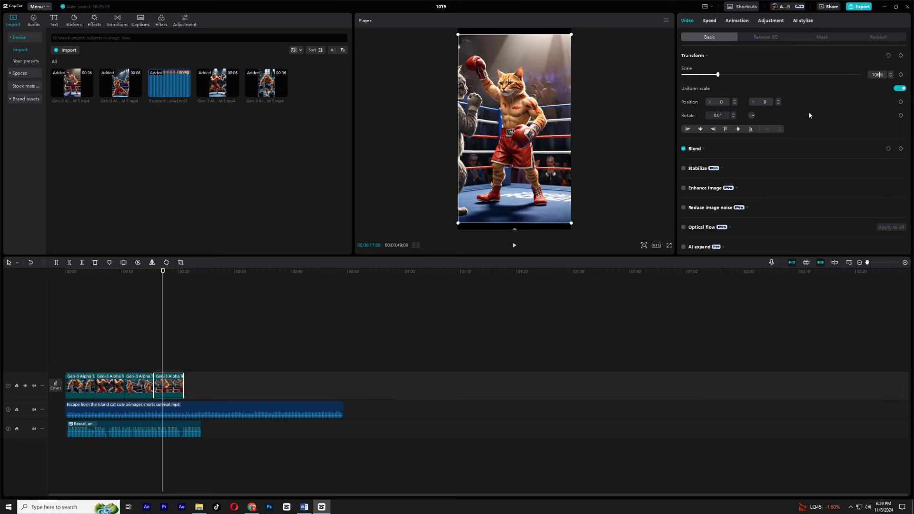
click(114, 333)
Step: Return to the start of the timeline and search the sound effects for "crowd people"
click(50, 272)
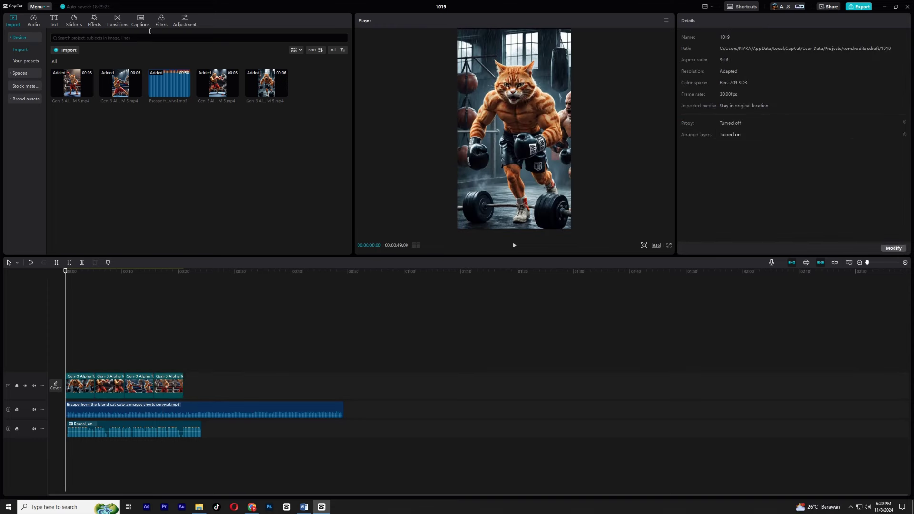
click(34, 21)
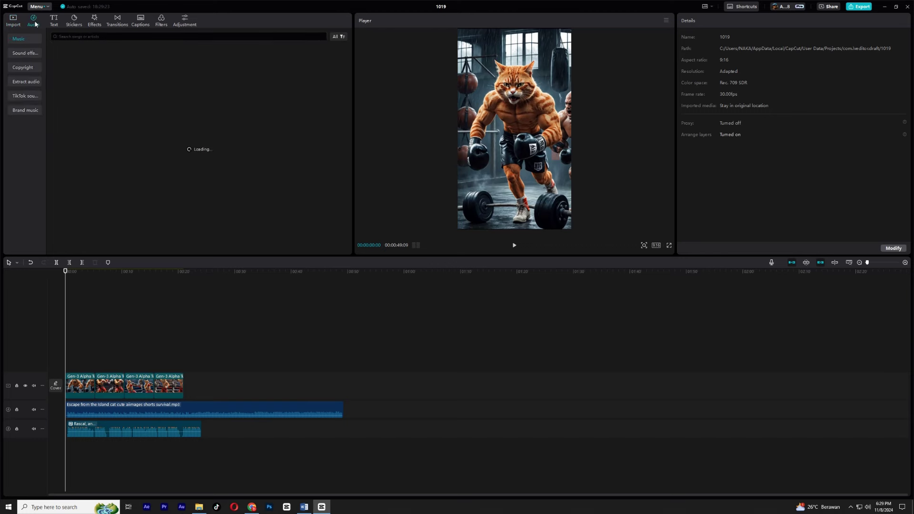
click(28, 53)
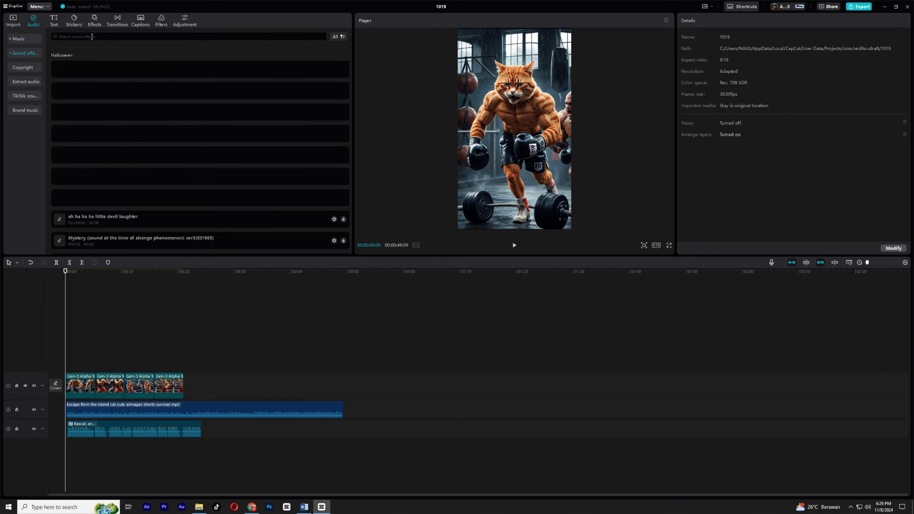
click(92, 36)
text(crowd)
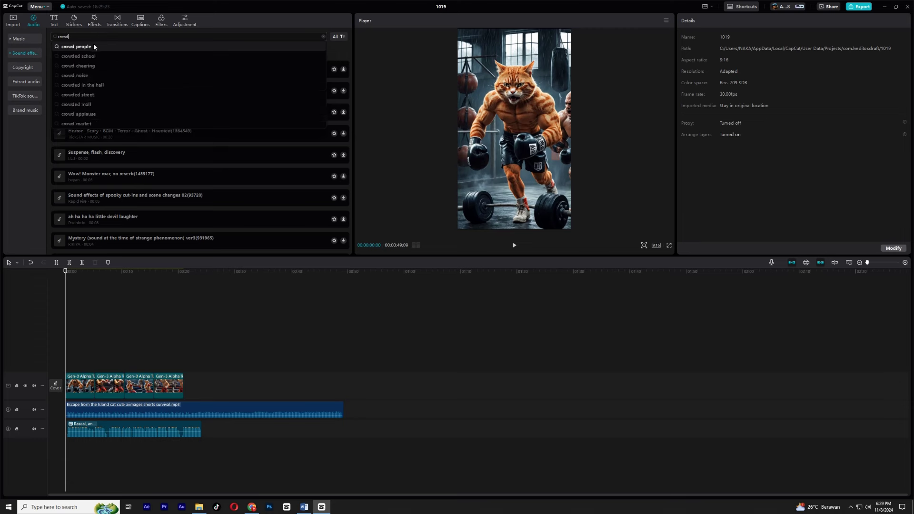
click(97, 57)
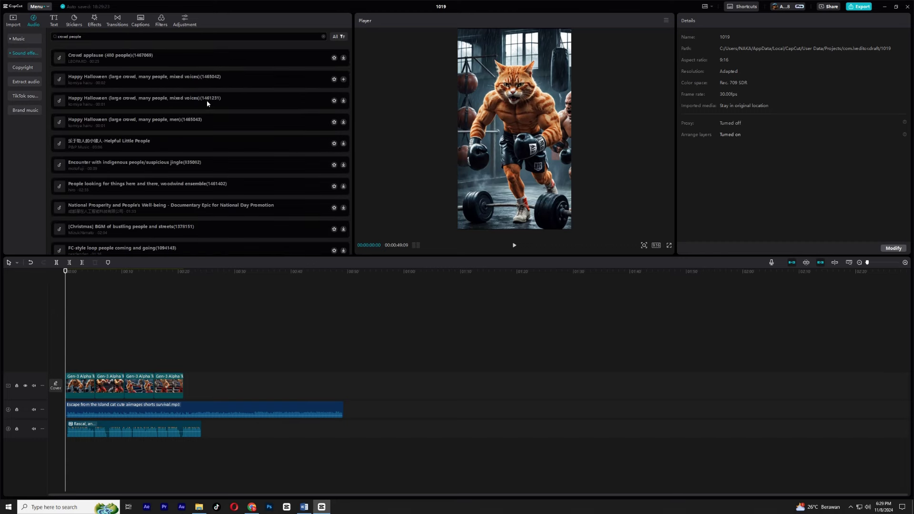
Step: Place the "Crowd applause (400 people)" effect beneath the final victory clip and trim its end to match the video's end
click(158, 56)
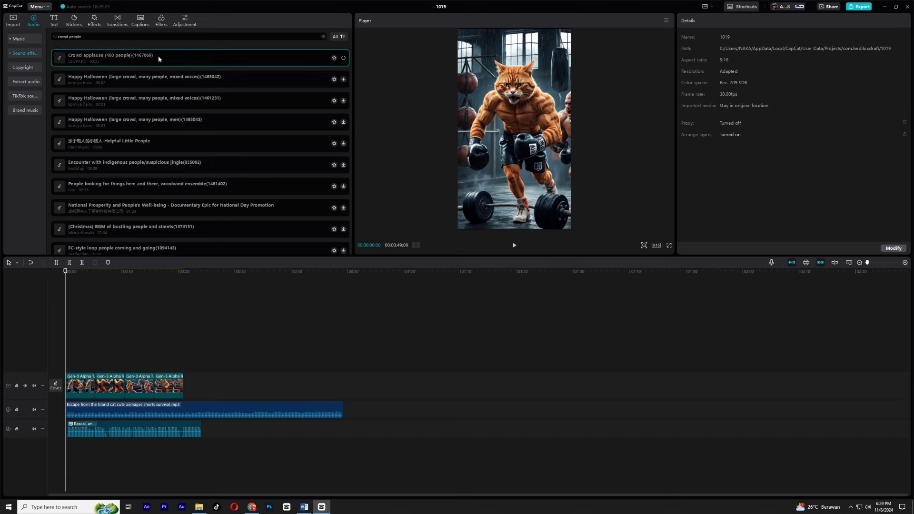
drag(118, 61, 176, 455)
click(154, 278)
key(space)
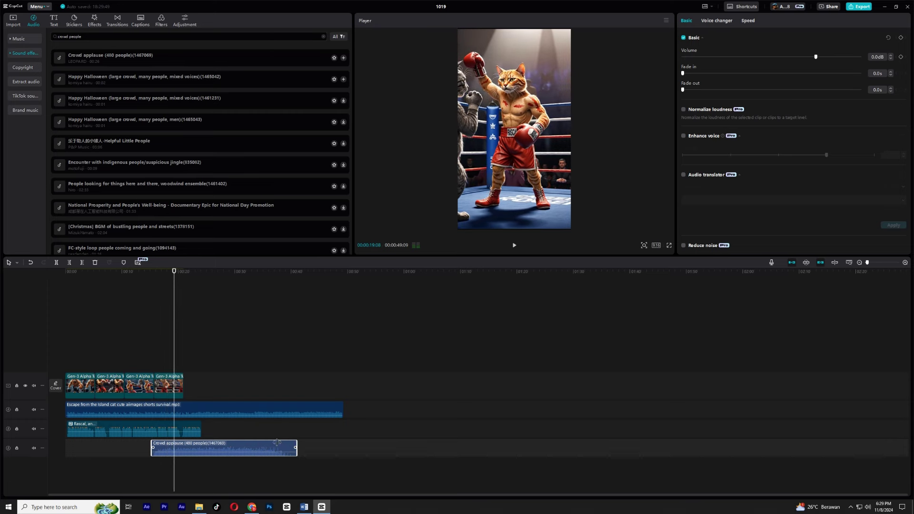
drag(296, 442, 182, 445)
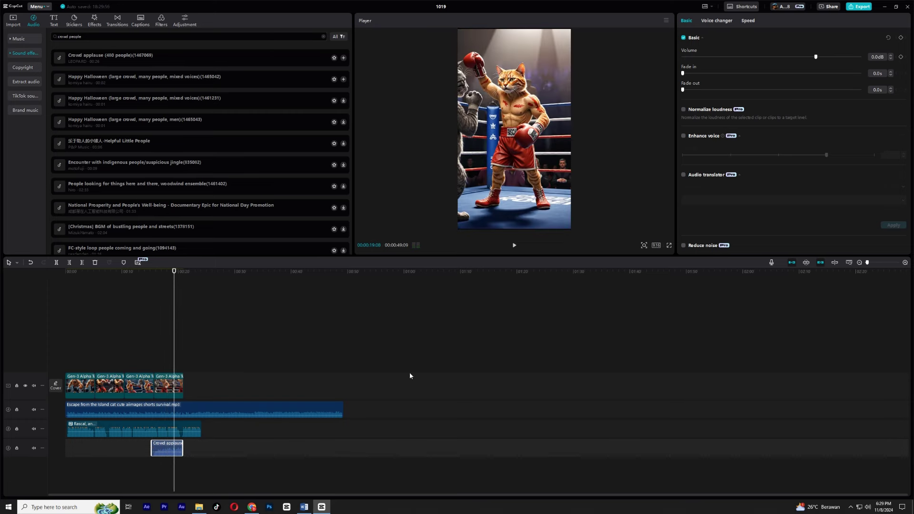
Step: Lower the crowd applause volume to -5.4 dB and play back the ending and the first ring fight
drag(815, 56, 803, 57)
key(space)
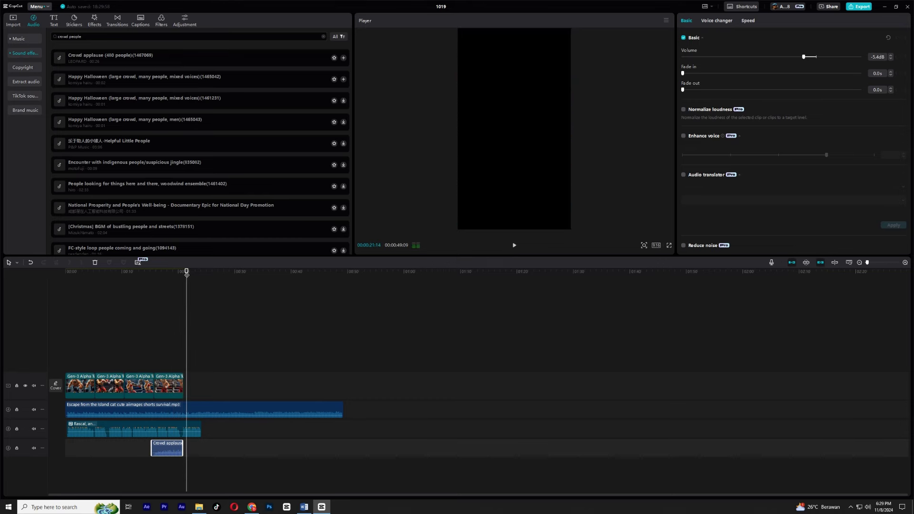
click(67, 273)
click(96, 276)
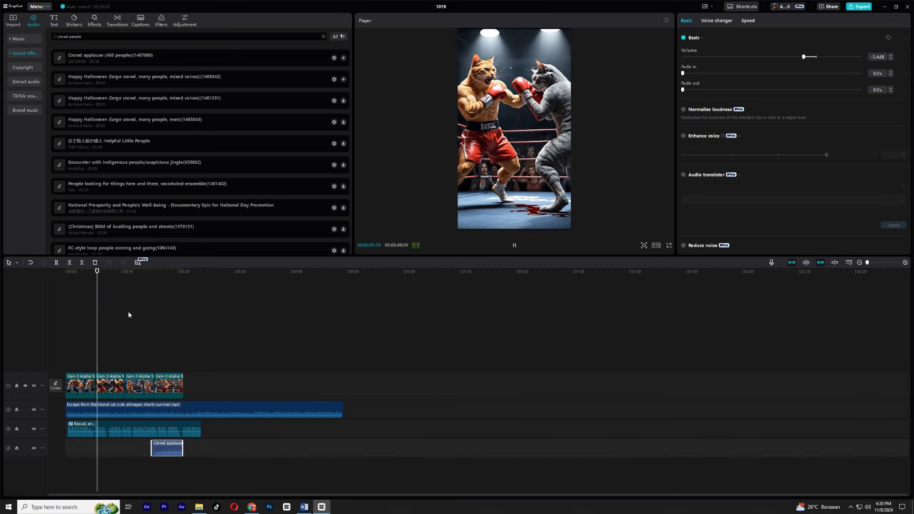
key(space)
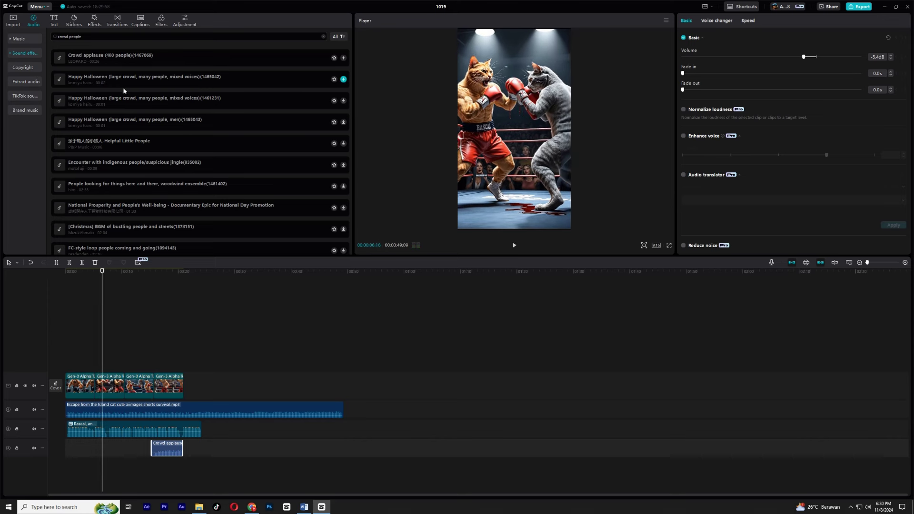
Step: Audition the woodwind ensemble, FC-style loop and crowd applause sounds among the "crowd people" results
click(161, 189)
scroll(159, 190, down, 3)
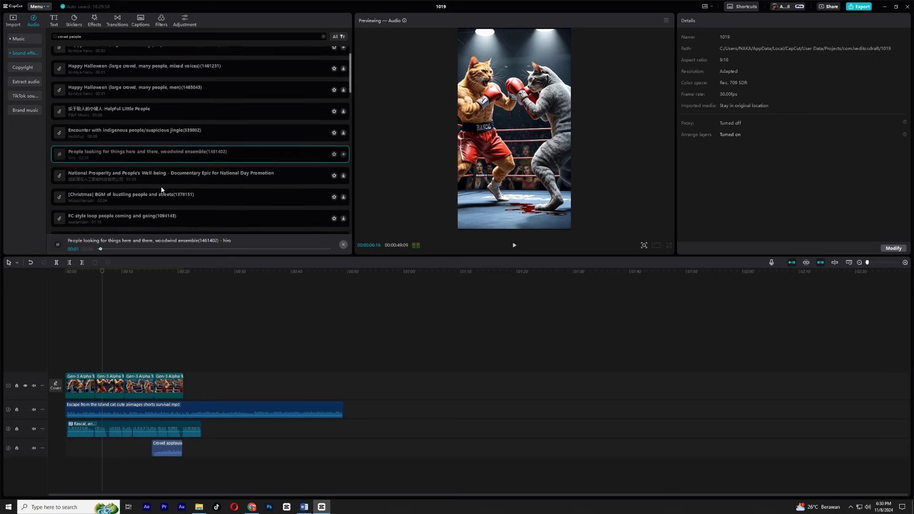
scroll(119, 119, up, 3)
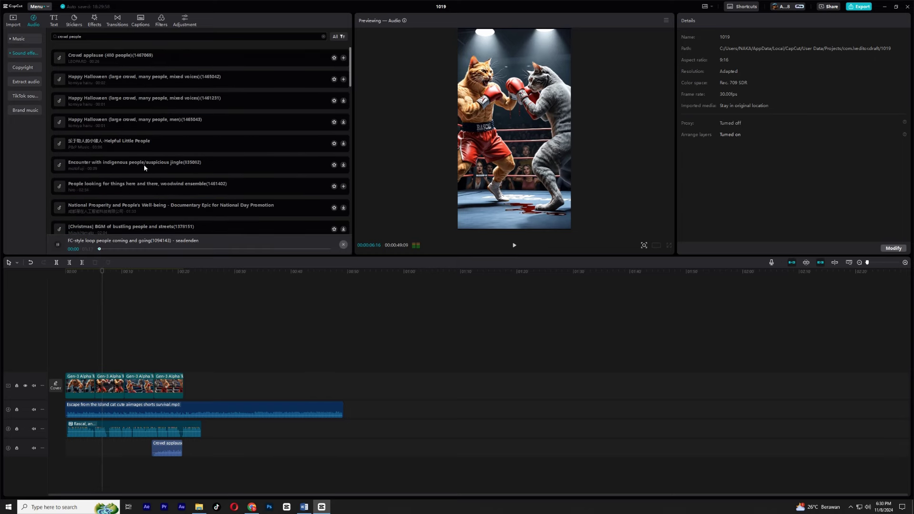
click(106, 56)
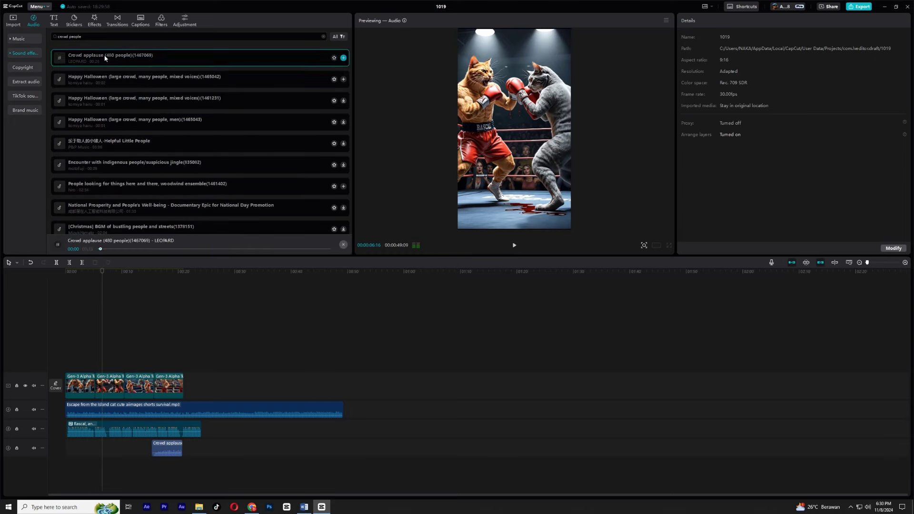
click(58, 245)
Step: Search the sound effects for "crowd noise" and audition "Indoor Crowd's Hustle and Bustle" and "Crowd_Wall Street_03 (morning)"
drag(70, 38, 118, 37)
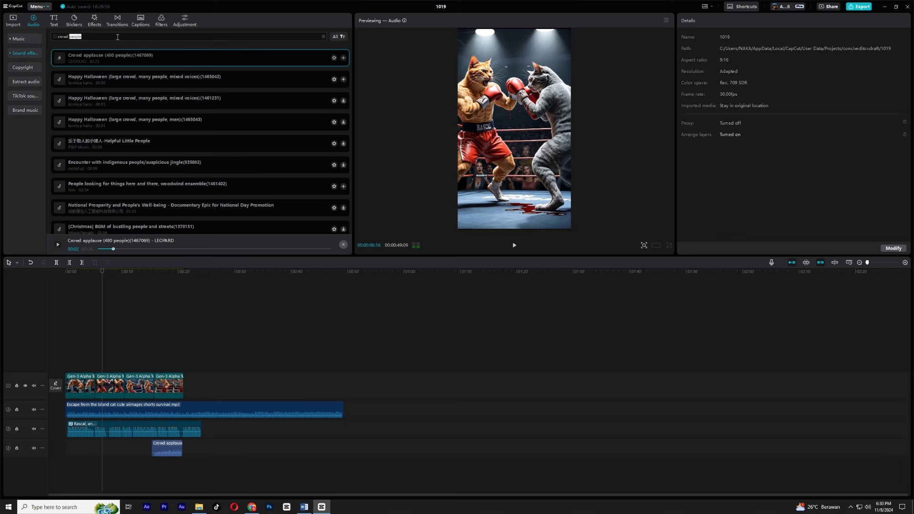
key(BackSpace)
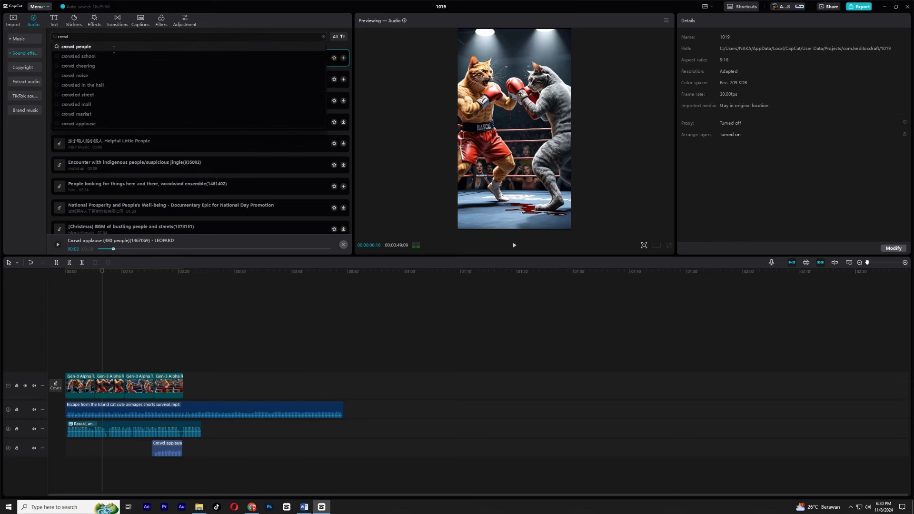
click(93, 75)
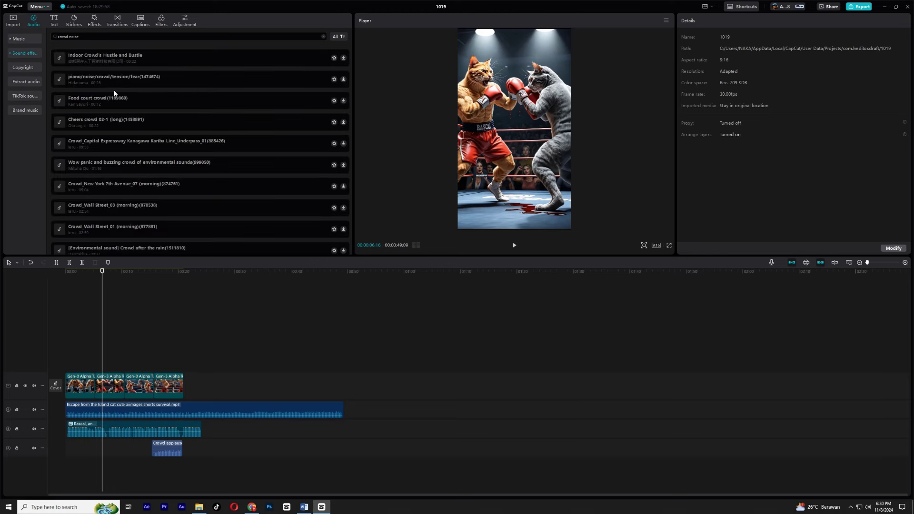
click(132, 59)
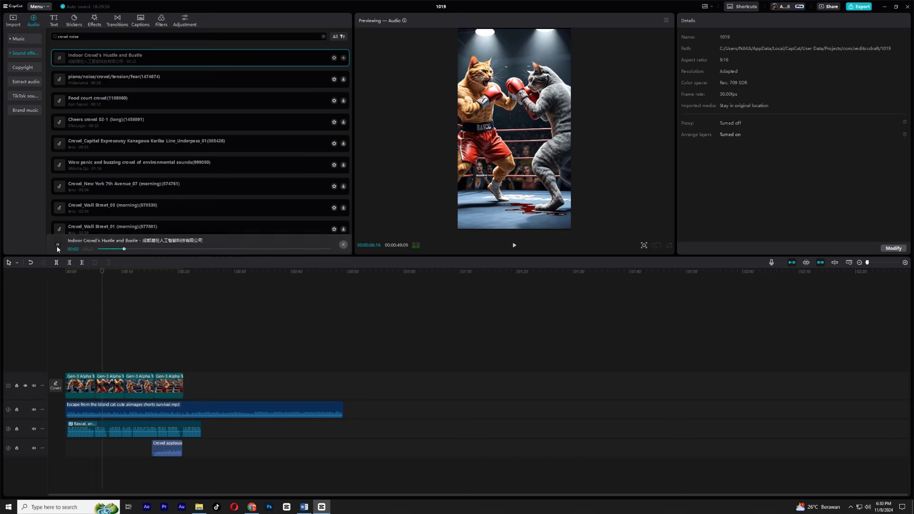
click(122, 211)
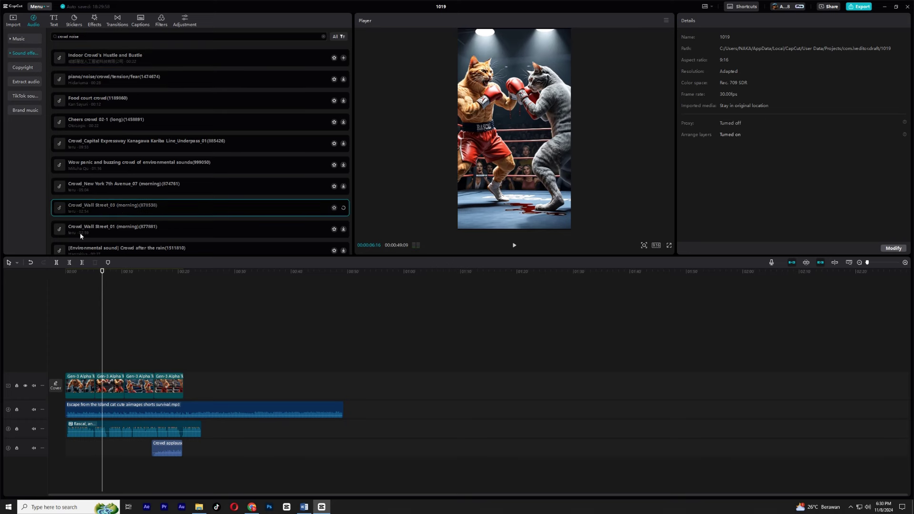
click(57, 245)
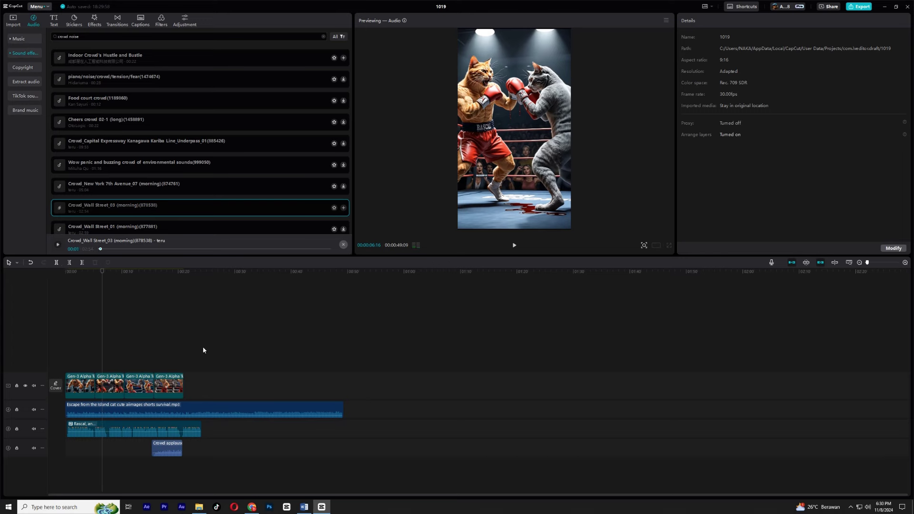
click(112, 352)
click(101, 343)
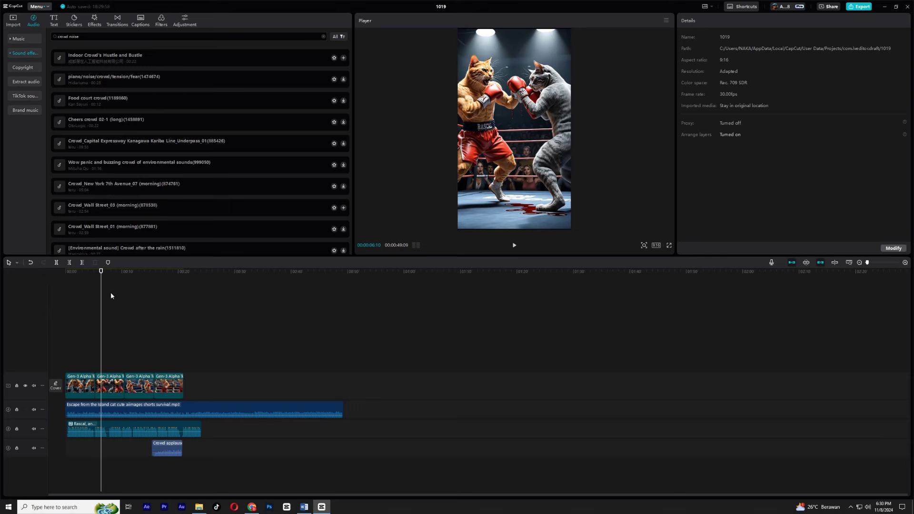
Step: Generate automatic captions from the narration with English as the spoken language
drag(101, 272, 42, 277)
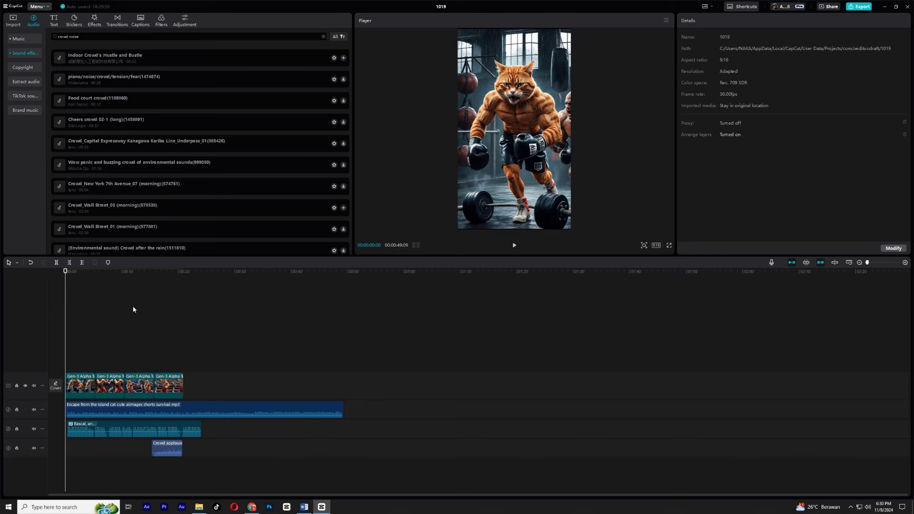
click(52, 22)
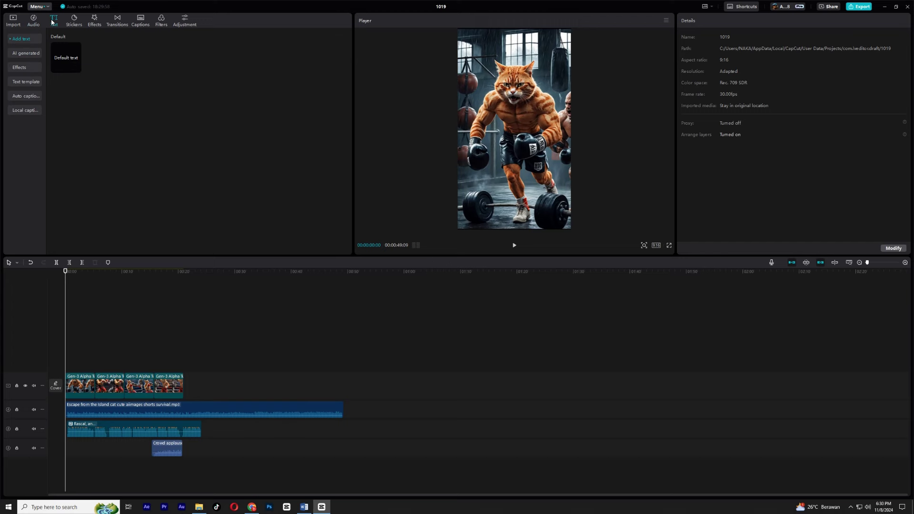
click(26, 96)
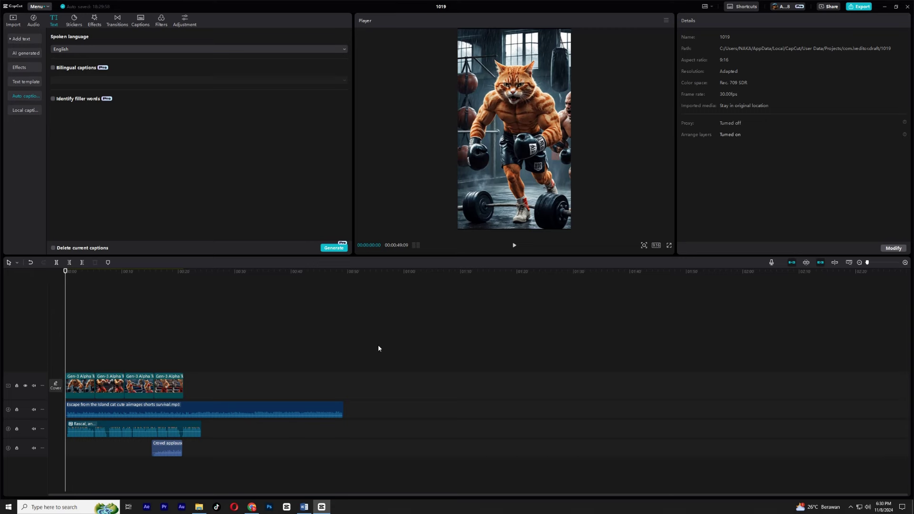
click(335, 248)
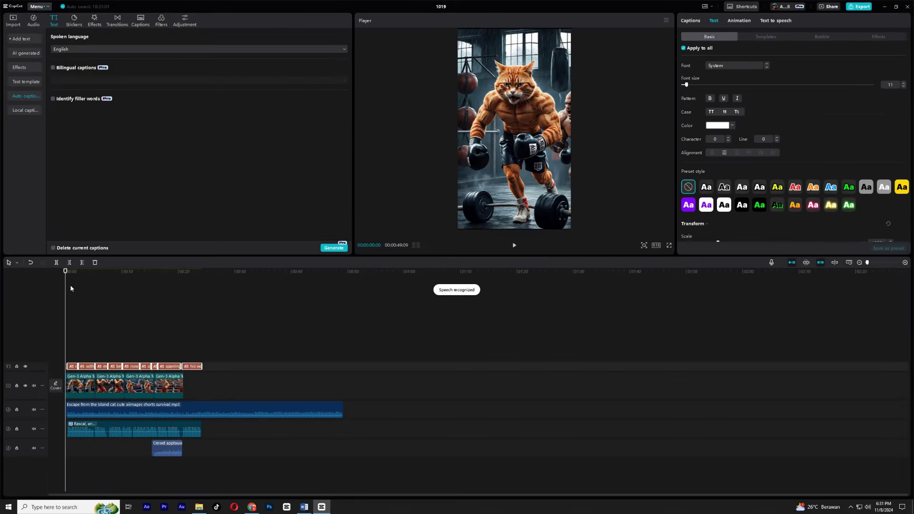
Step: Apply the stacked uppercase "THE QUICK BROWN" template with large white lettering and a red last word to all captions
click(72, 288)
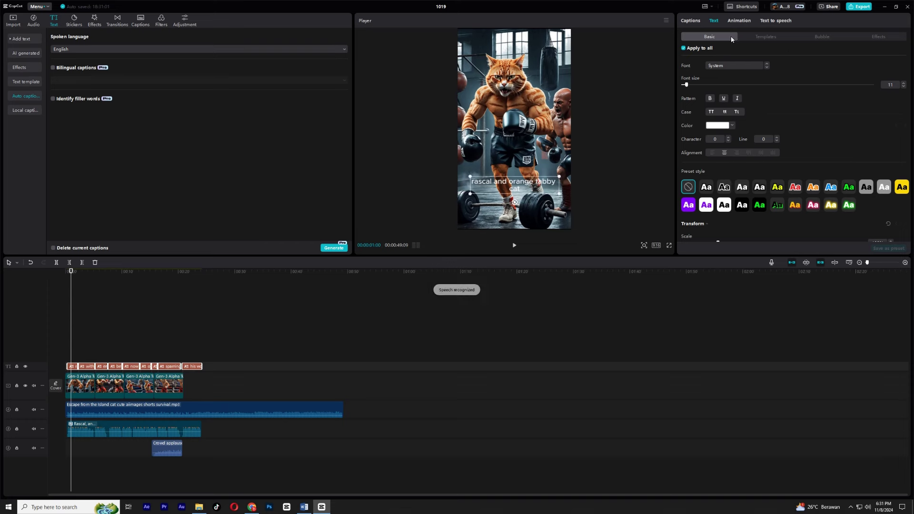
click(757, 37)
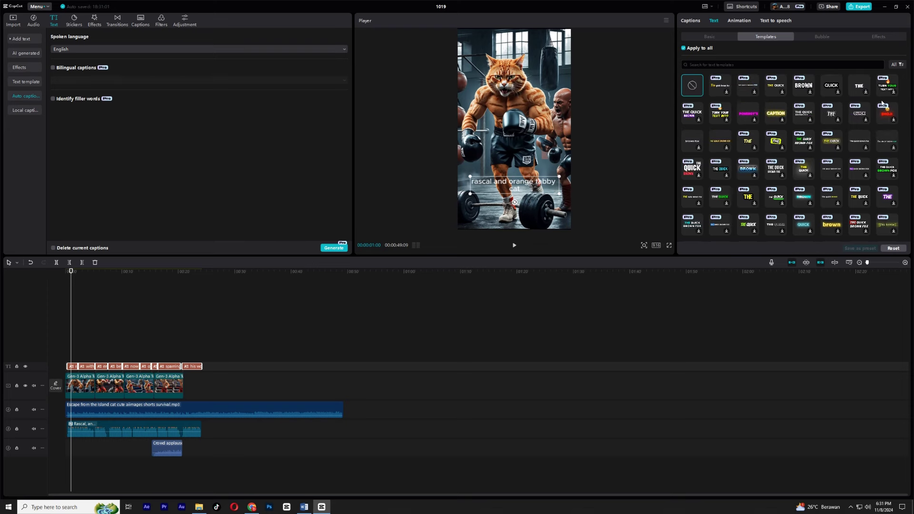
scroll(773, 195, down, 2)
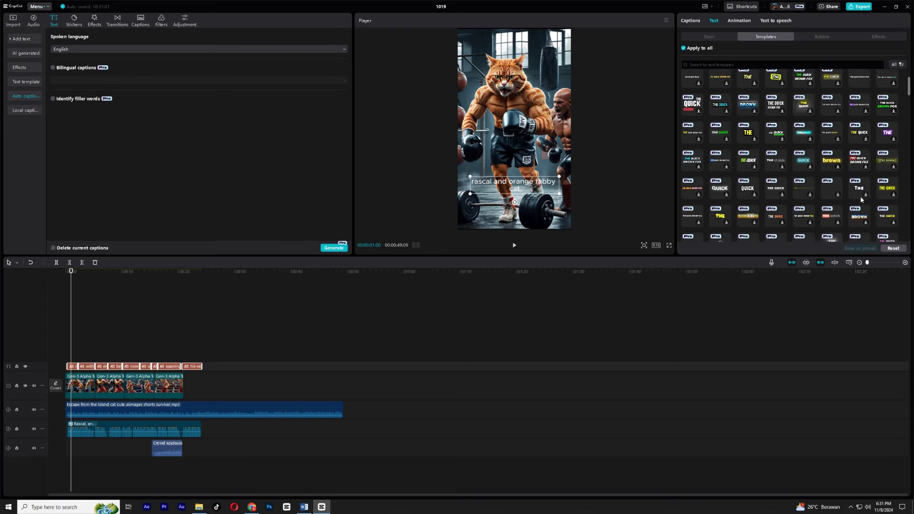
click(692, 108)
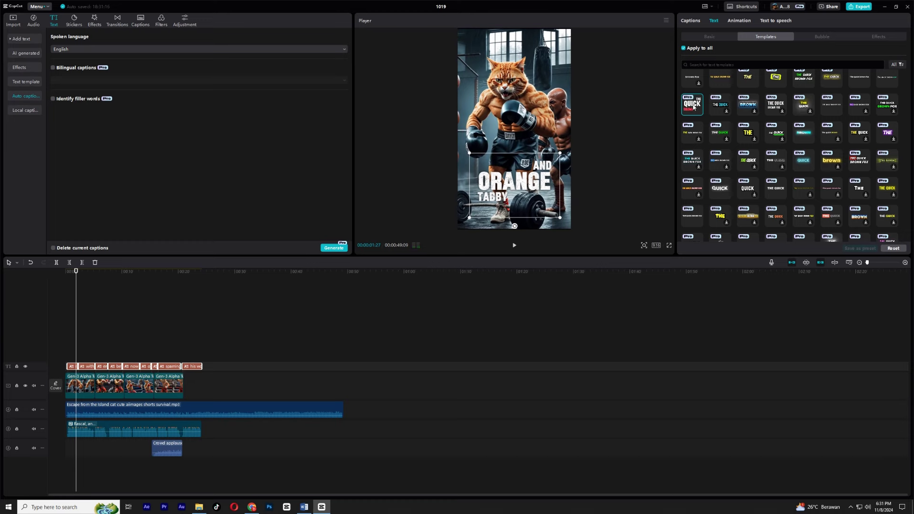
Step: Play back the video from the start through the victory scene to check the stacked caption style
click(72, 341)
drag(78, 277, 49, 277)
key(space)
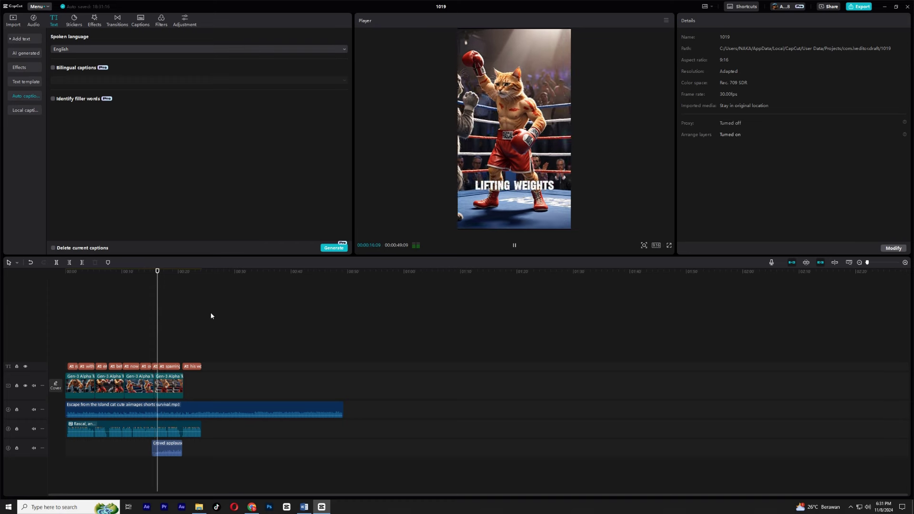
key(space)
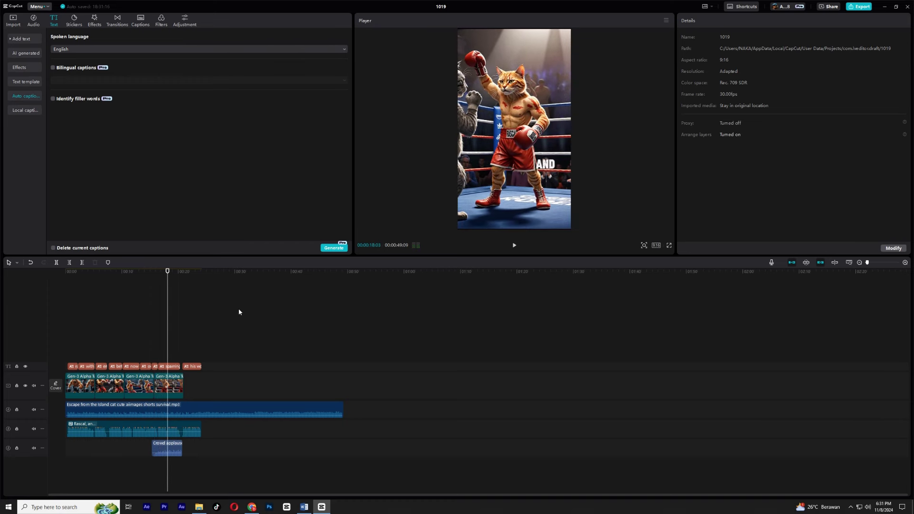
Step: Apply a bold italic uppercase template with a red word highlight to all captions
click(163, 366)
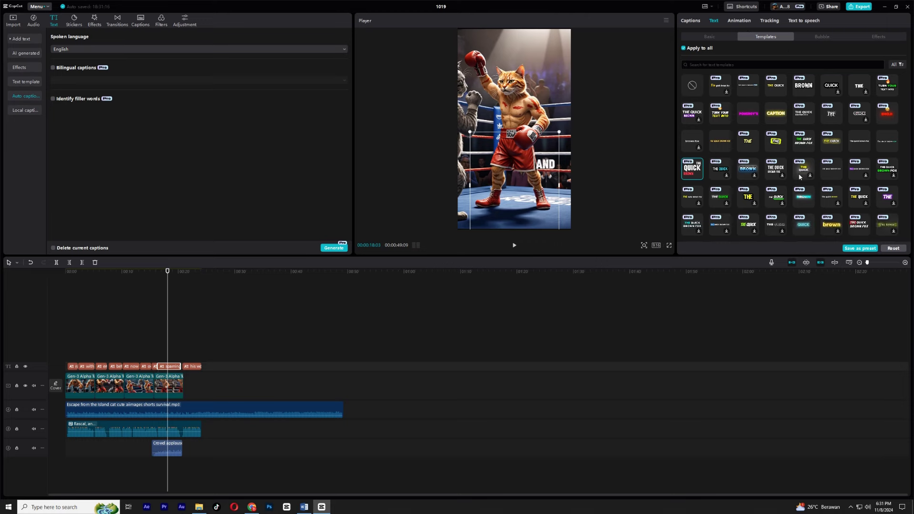
scroll(871, 198, down, 1)
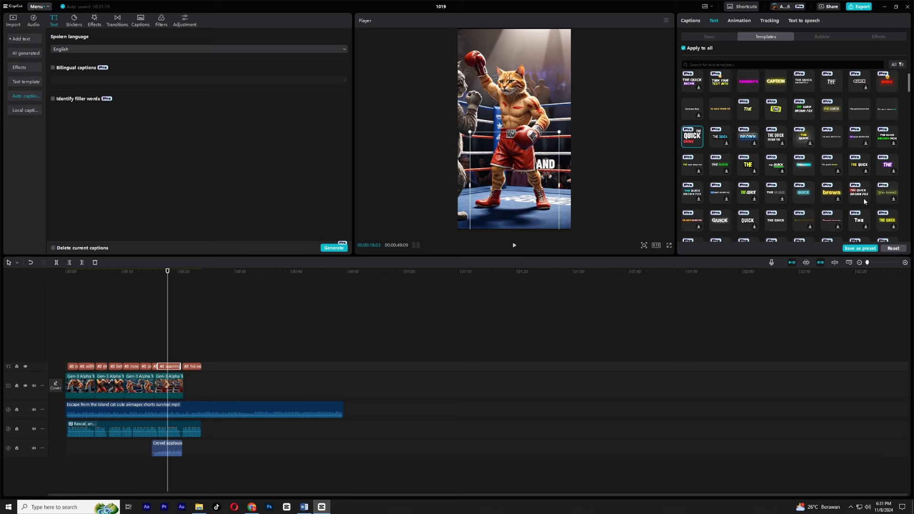
click(133, 339)
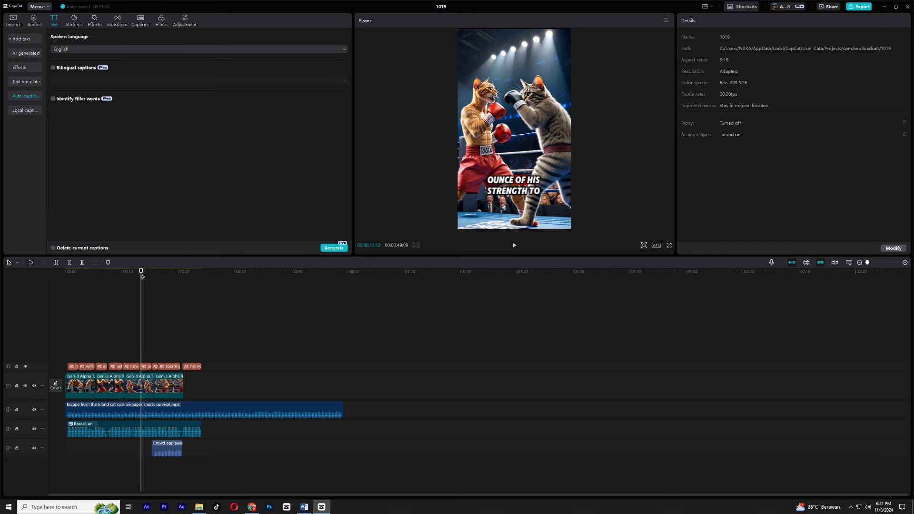
Step: Preview the captions at the video's opening and inspect the audio settings of the narration and background music clips
drag(141, 278, 53, 285)
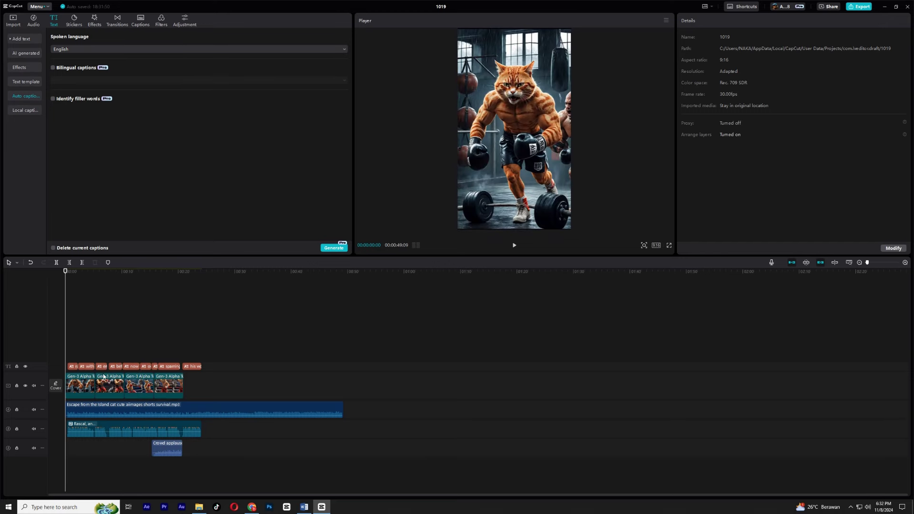
key(space)
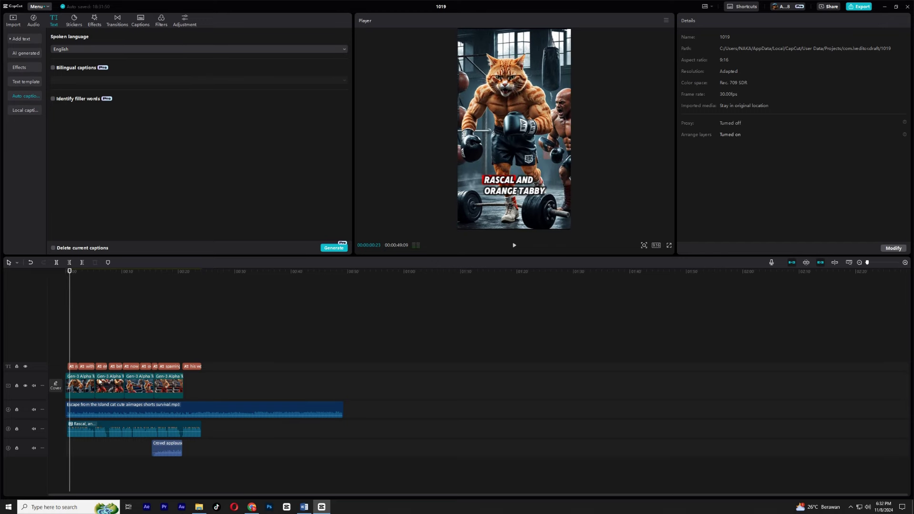
click(84, 425)
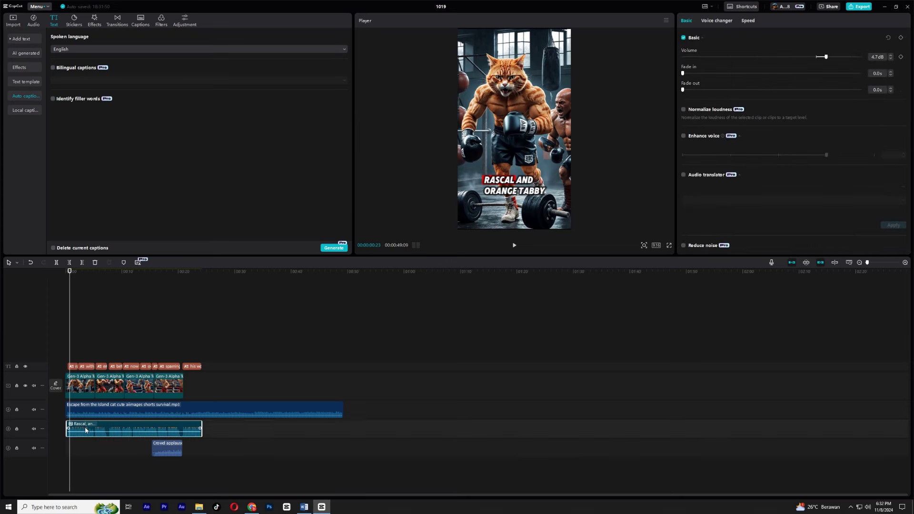
click(128, 412)
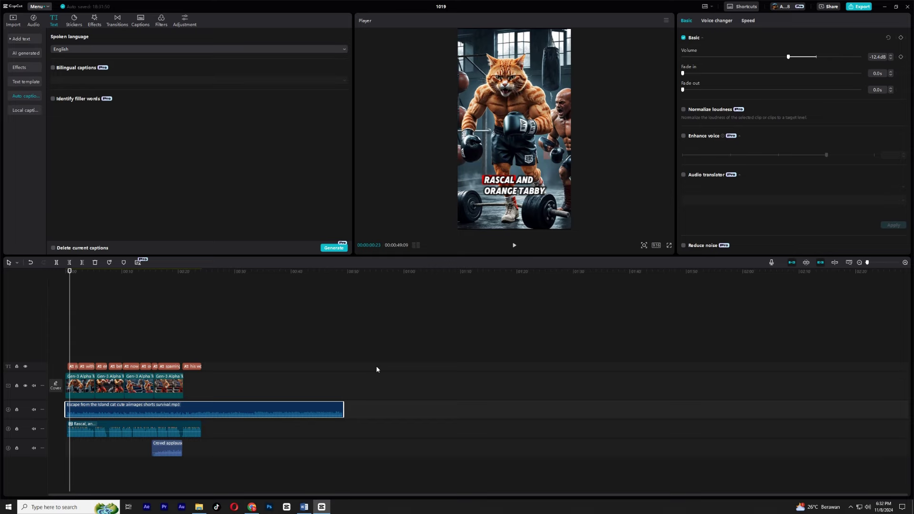
Step: Switch to Chrome to review the Cat Cute Cat channel's Shorts, and view the prompt document in Word
click(254, 506)
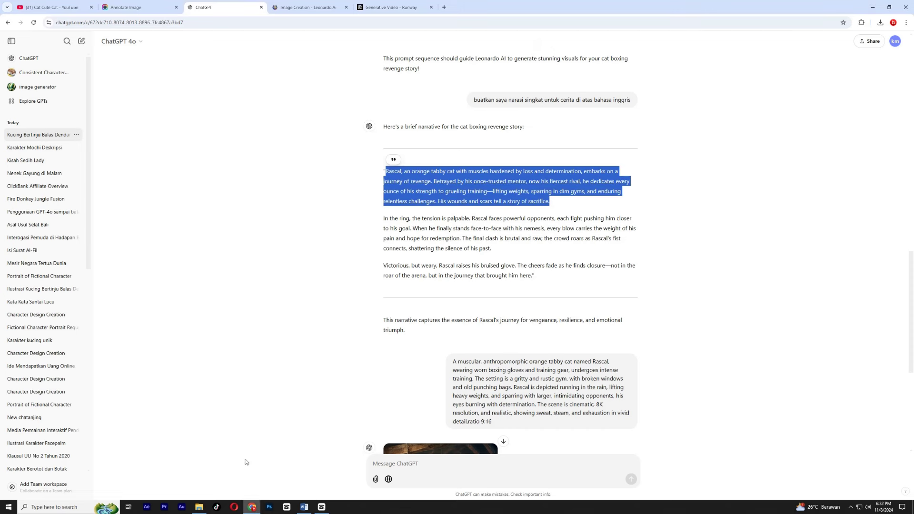
click(57, 7)
scroll(800, 204, down, 3)
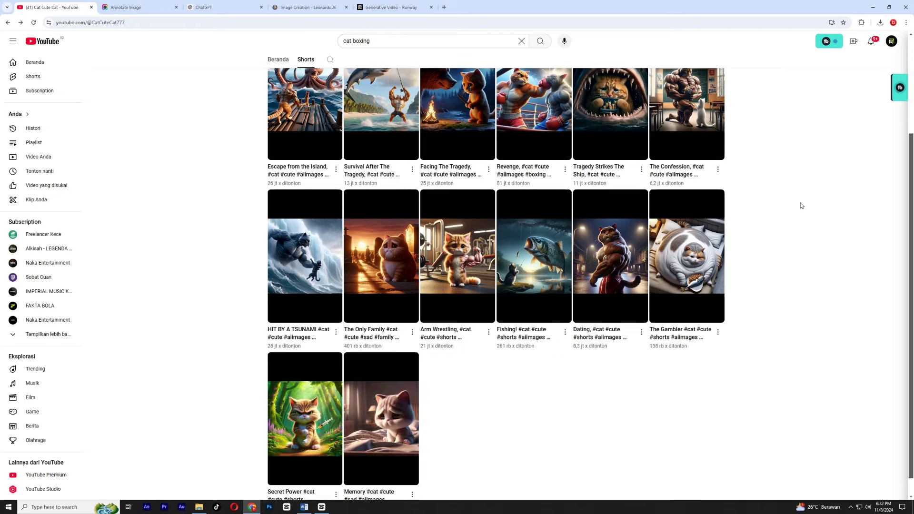
scroll(796, 226, up, 3)
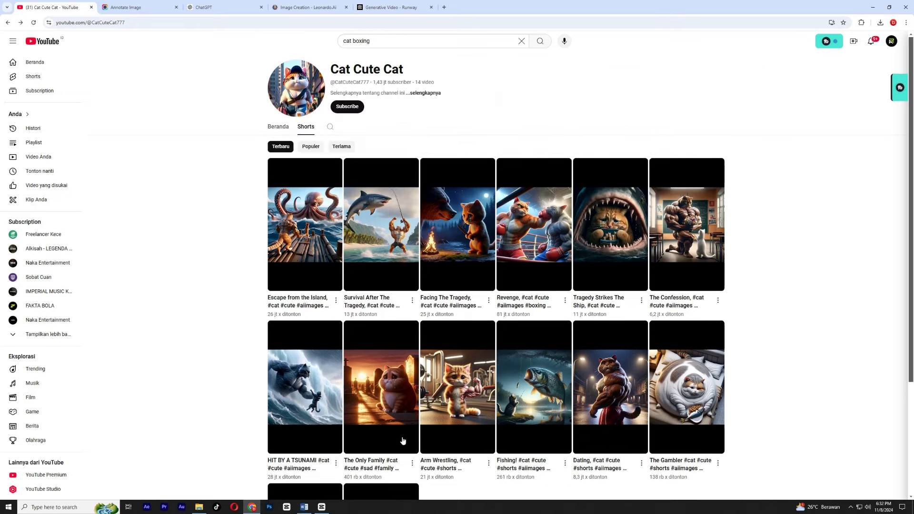
click(304, 506)
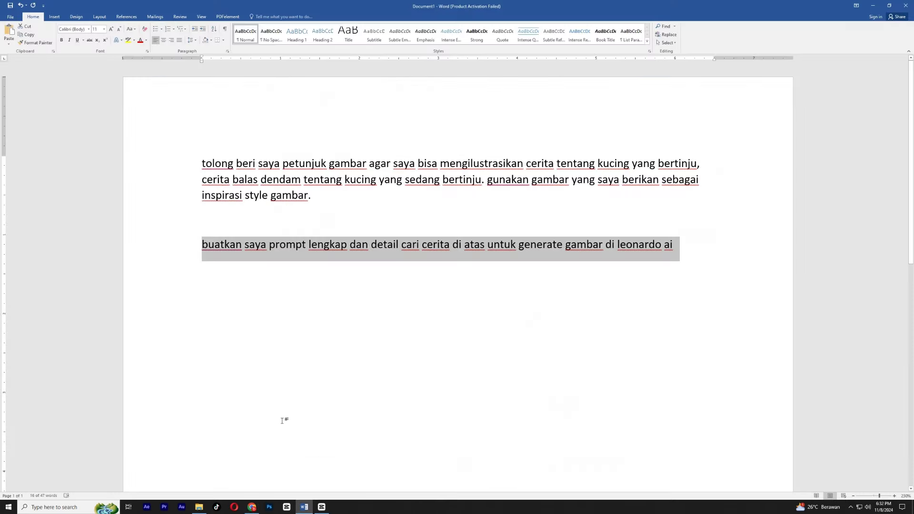
Step: Switch back to CapCut and scrub from the opening to the captioned victory scene at about 17 seconds
click(322, 507)
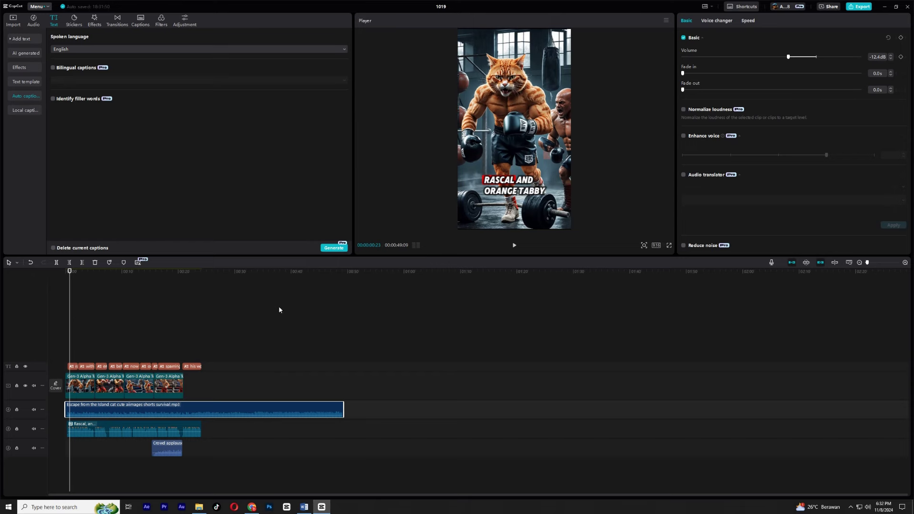
click(173, 311)
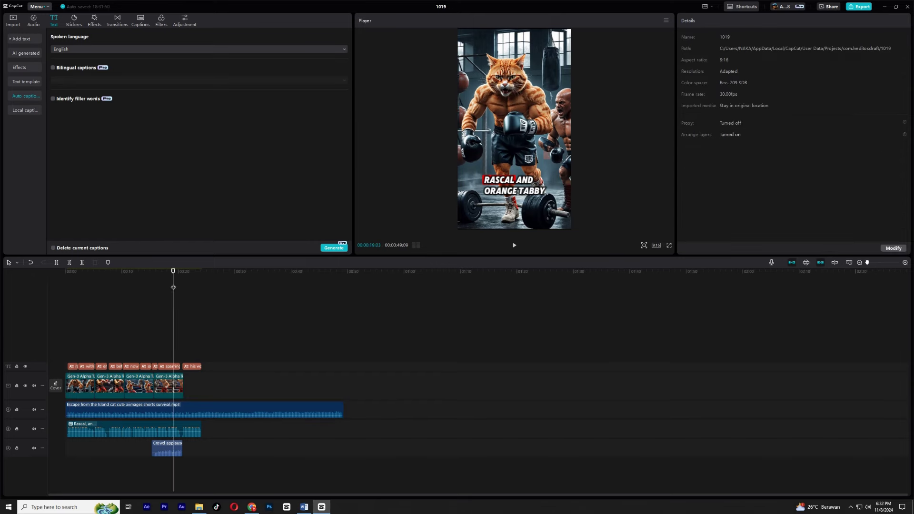
drag(68, 281, 162, 282)
Step: Switch to Chrome and review the ChatGPT narrative, the Leonardo AI victory image and the Runway slow-motion clips
click(257, 508)
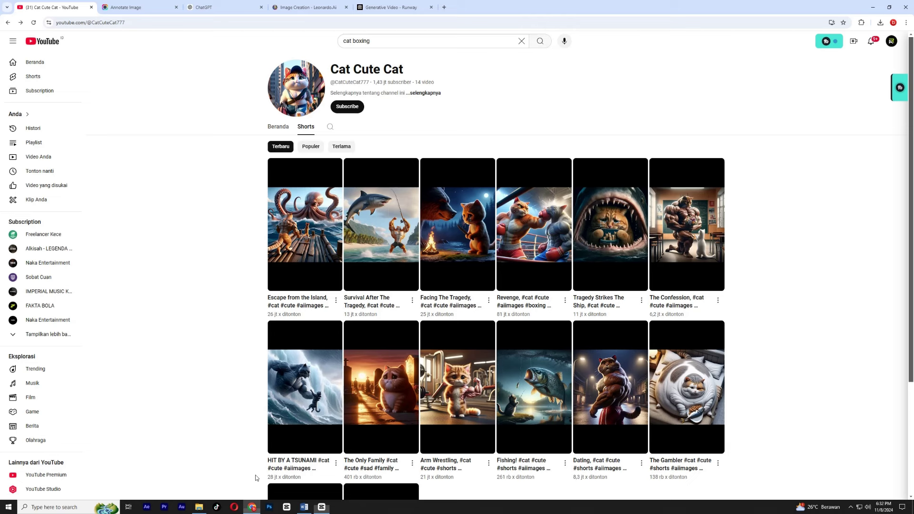
click(218, 5)
click(300, 5)
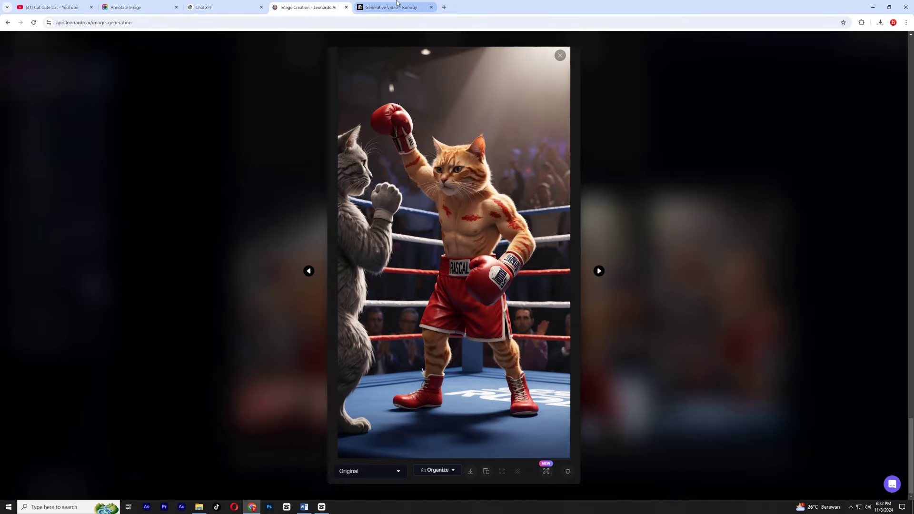
click(396, 4)
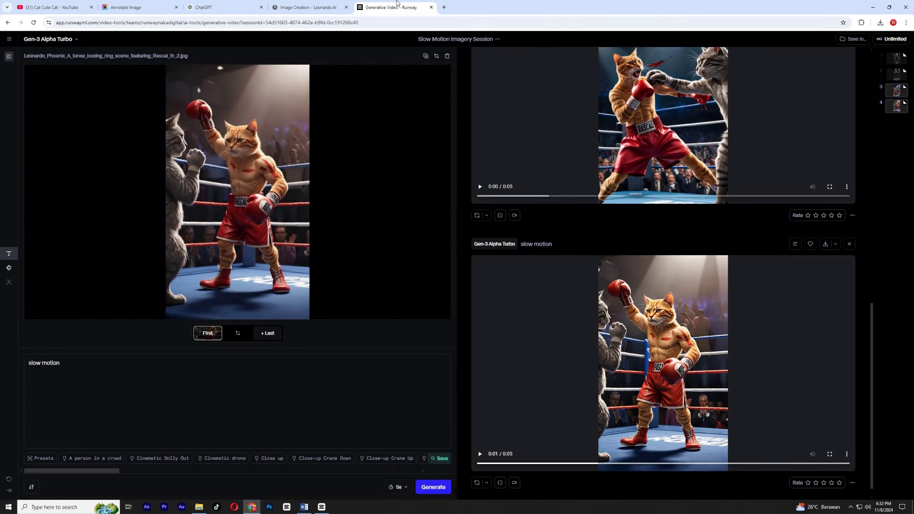
click(290, 4)
click(398, 6)
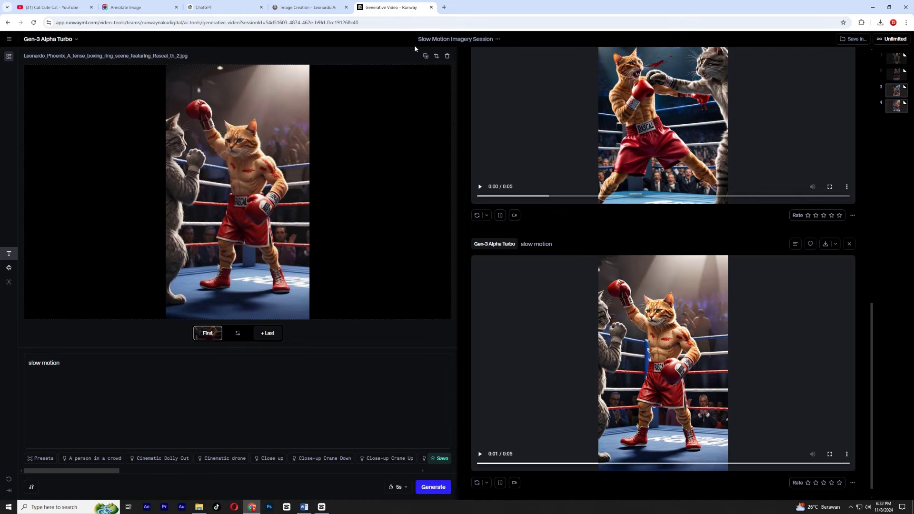
click(226, 6)
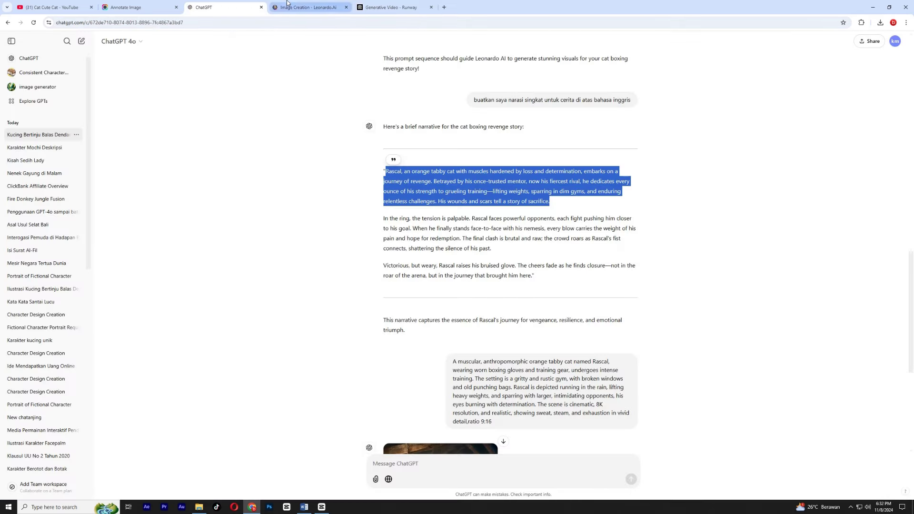
click(288, 4)
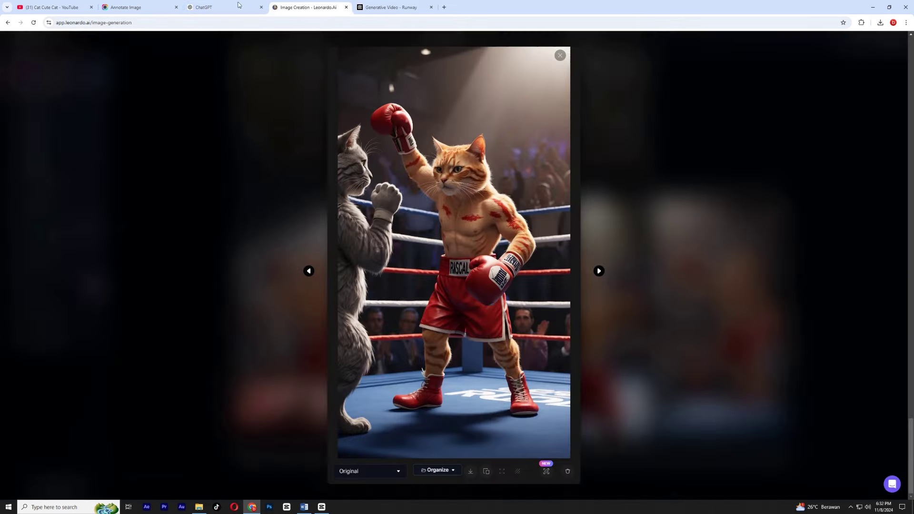
Step: Review the first image-guidance prompt in the ChatGPT conversation and the Cat Cute Cat Shorts that inspired it
click(238, 3)
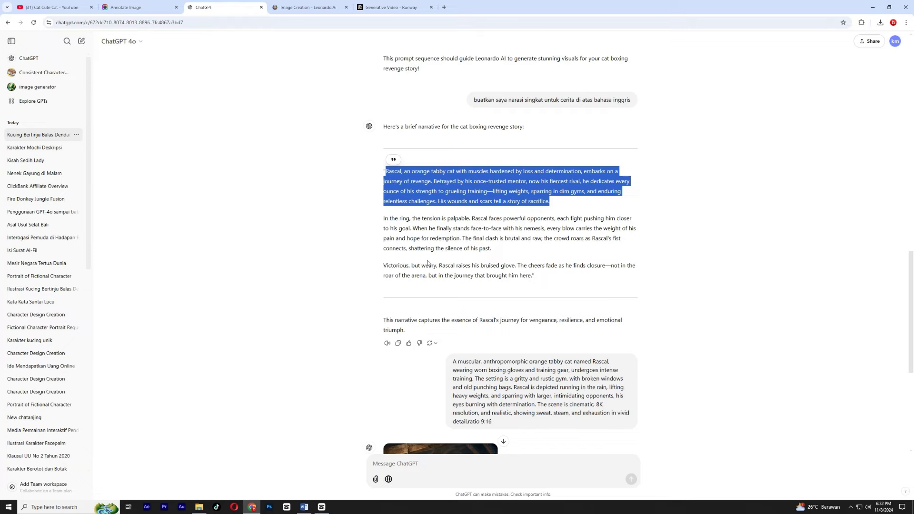
scroll(650, 293, up, 10)
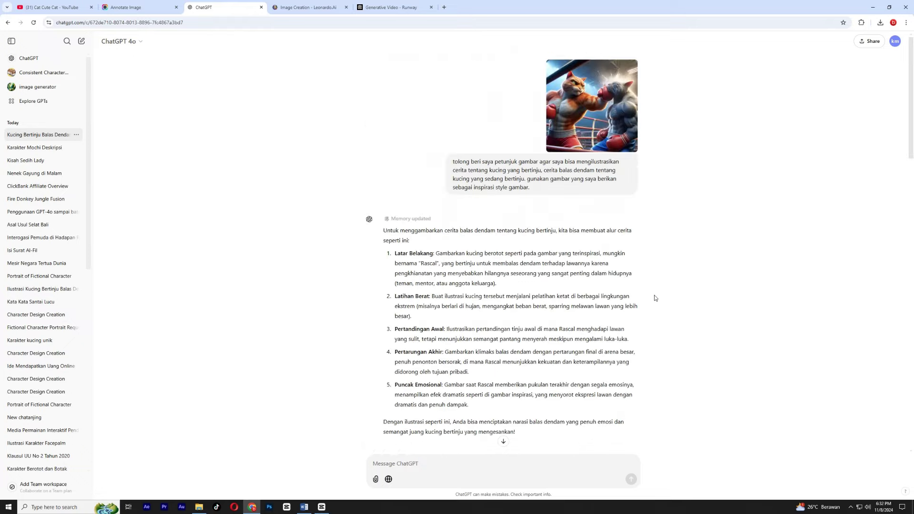
drag(453, 162, 554, 199)
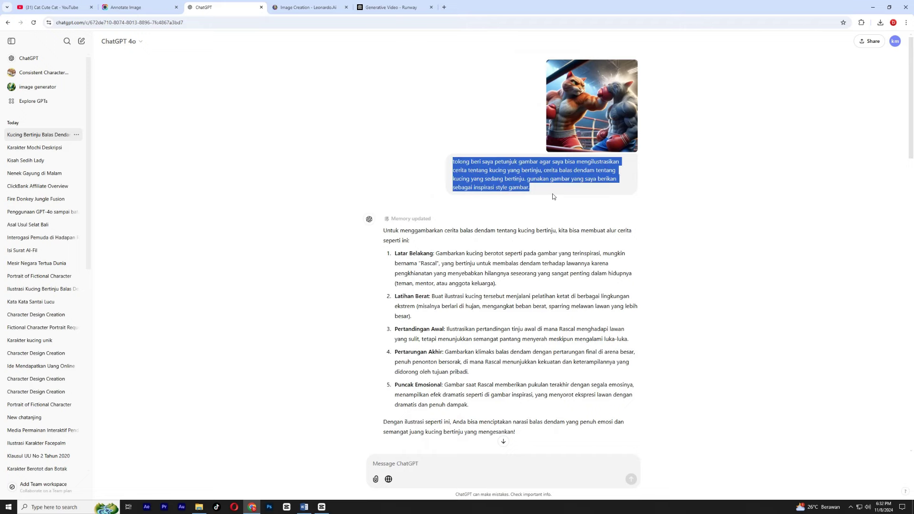
click(554, 198)
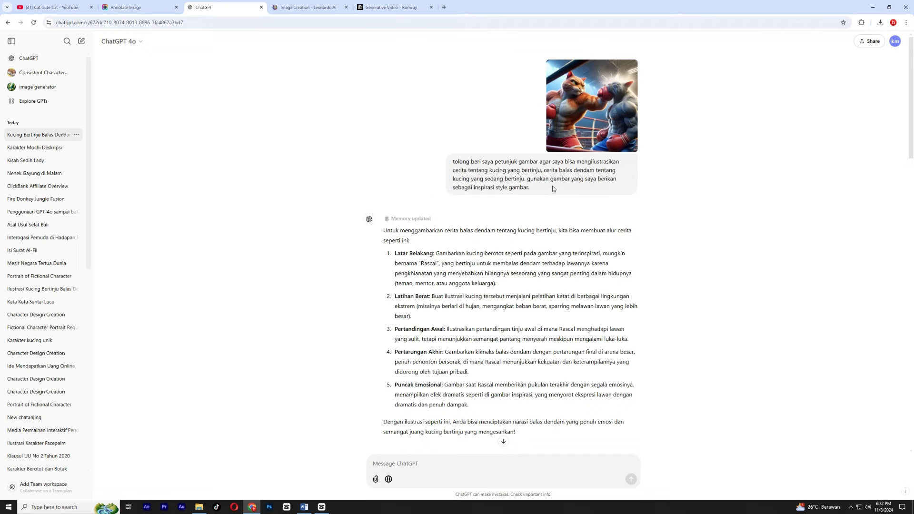
click(52, 7)
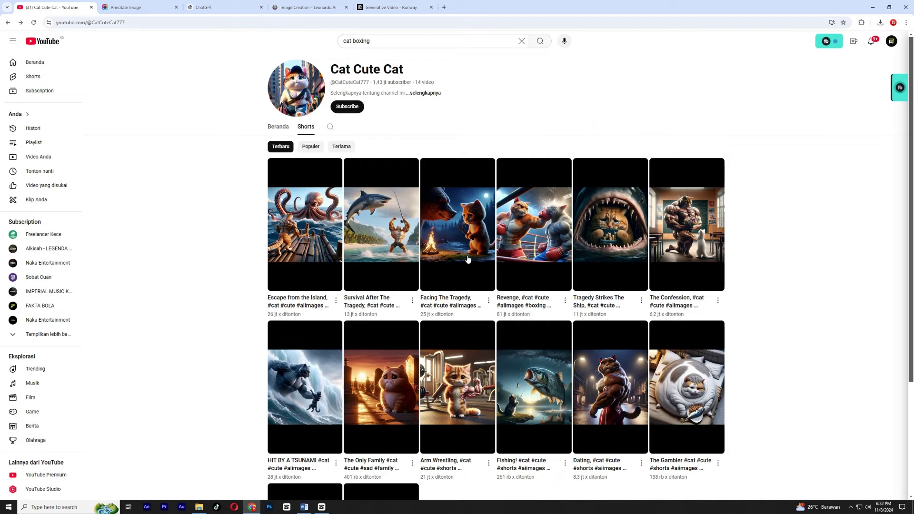
scroll(793, 263, down, 3)
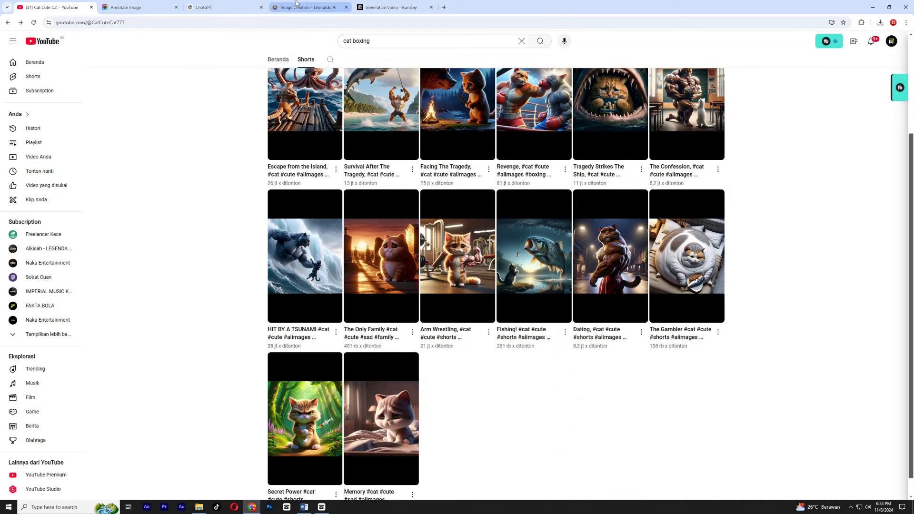
click(222, 7)
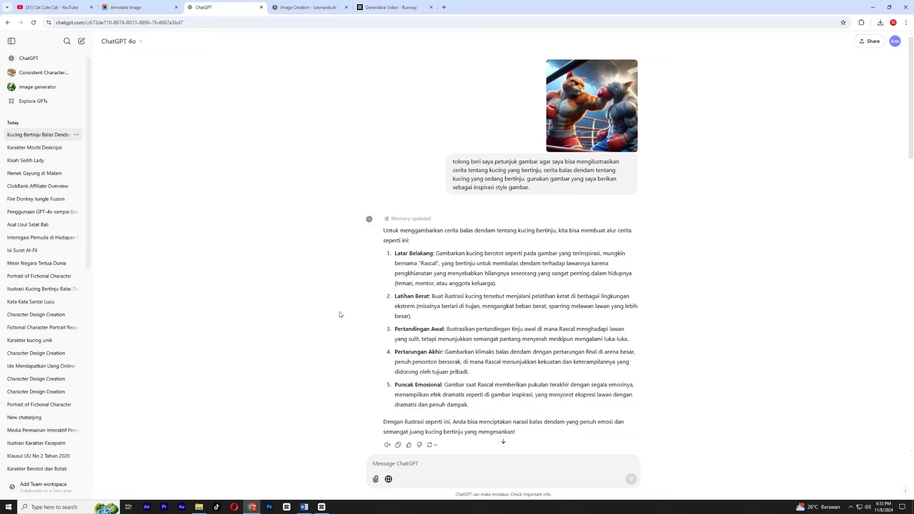
Step: Switch back to CapCut and return the playhead to the opening gym scene to view its first caption
click(322, 507)
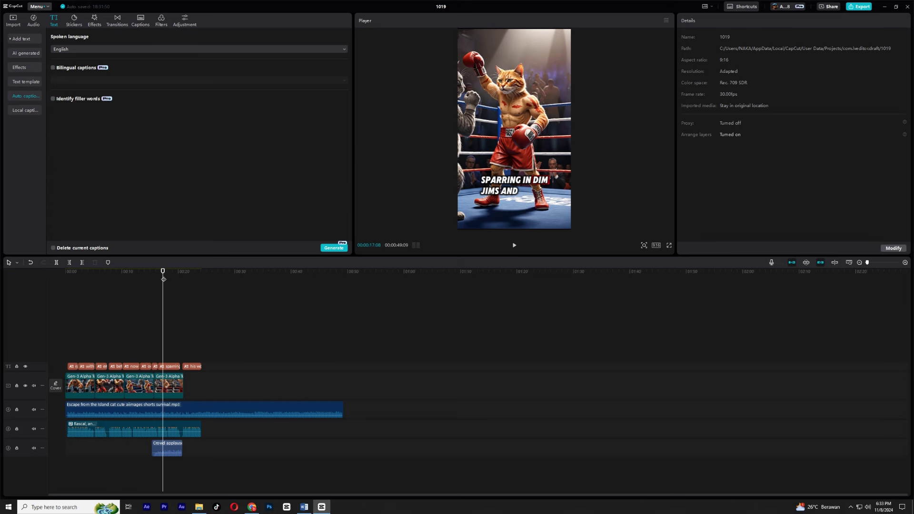
drag(163, 280, 66, 280)
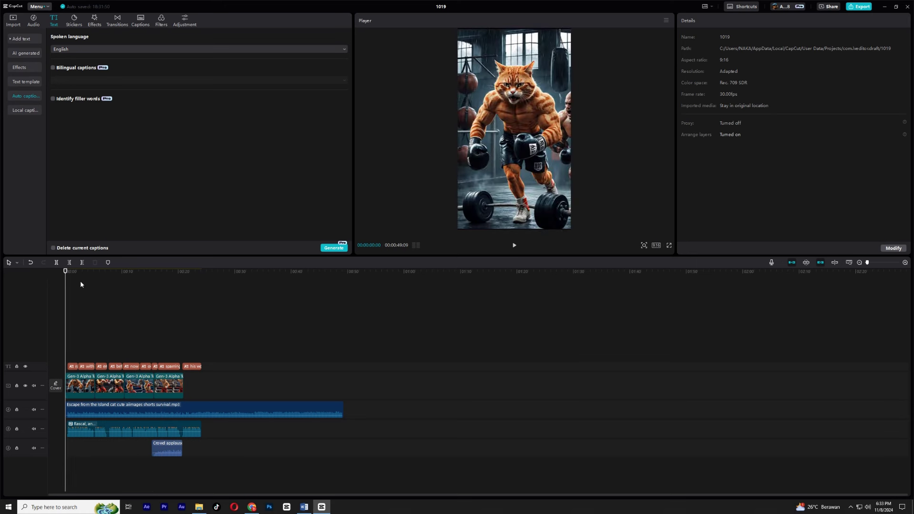
click(70, 274)
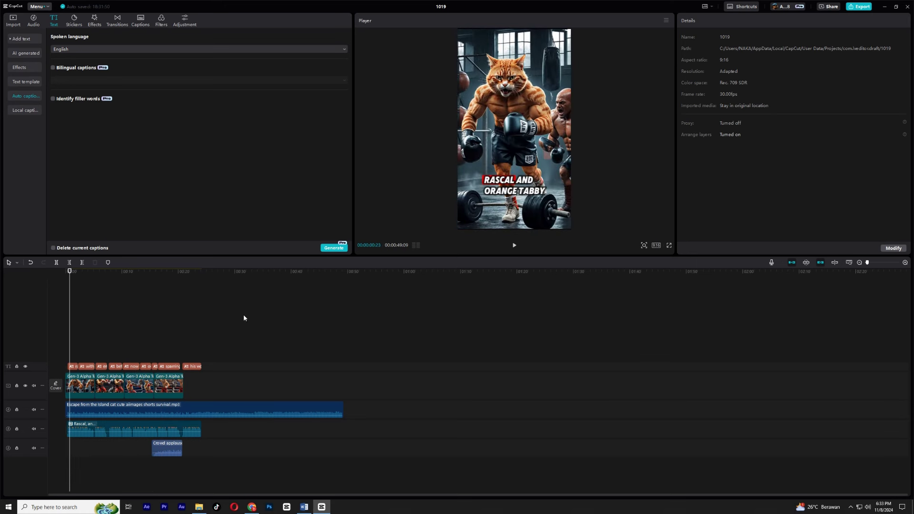